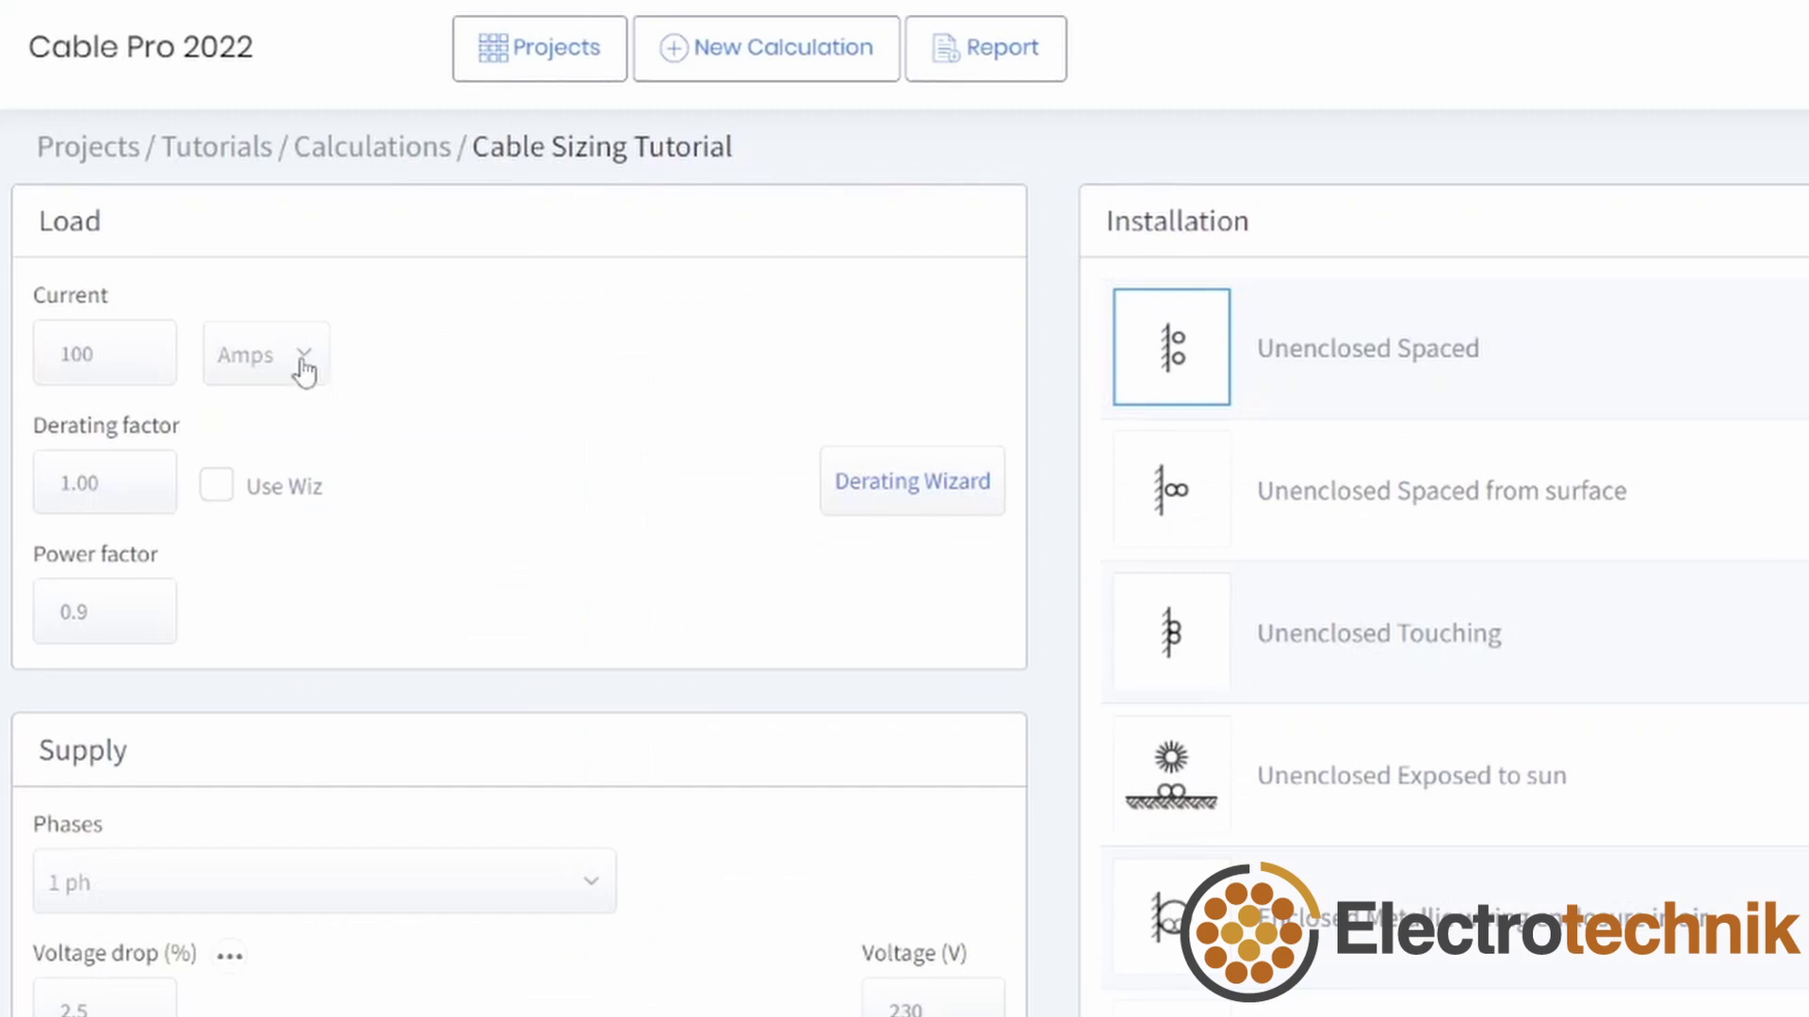
Enter a load current of 10000 A and recalculate
{"action": "left_click", "coordinate": [304, 363]}
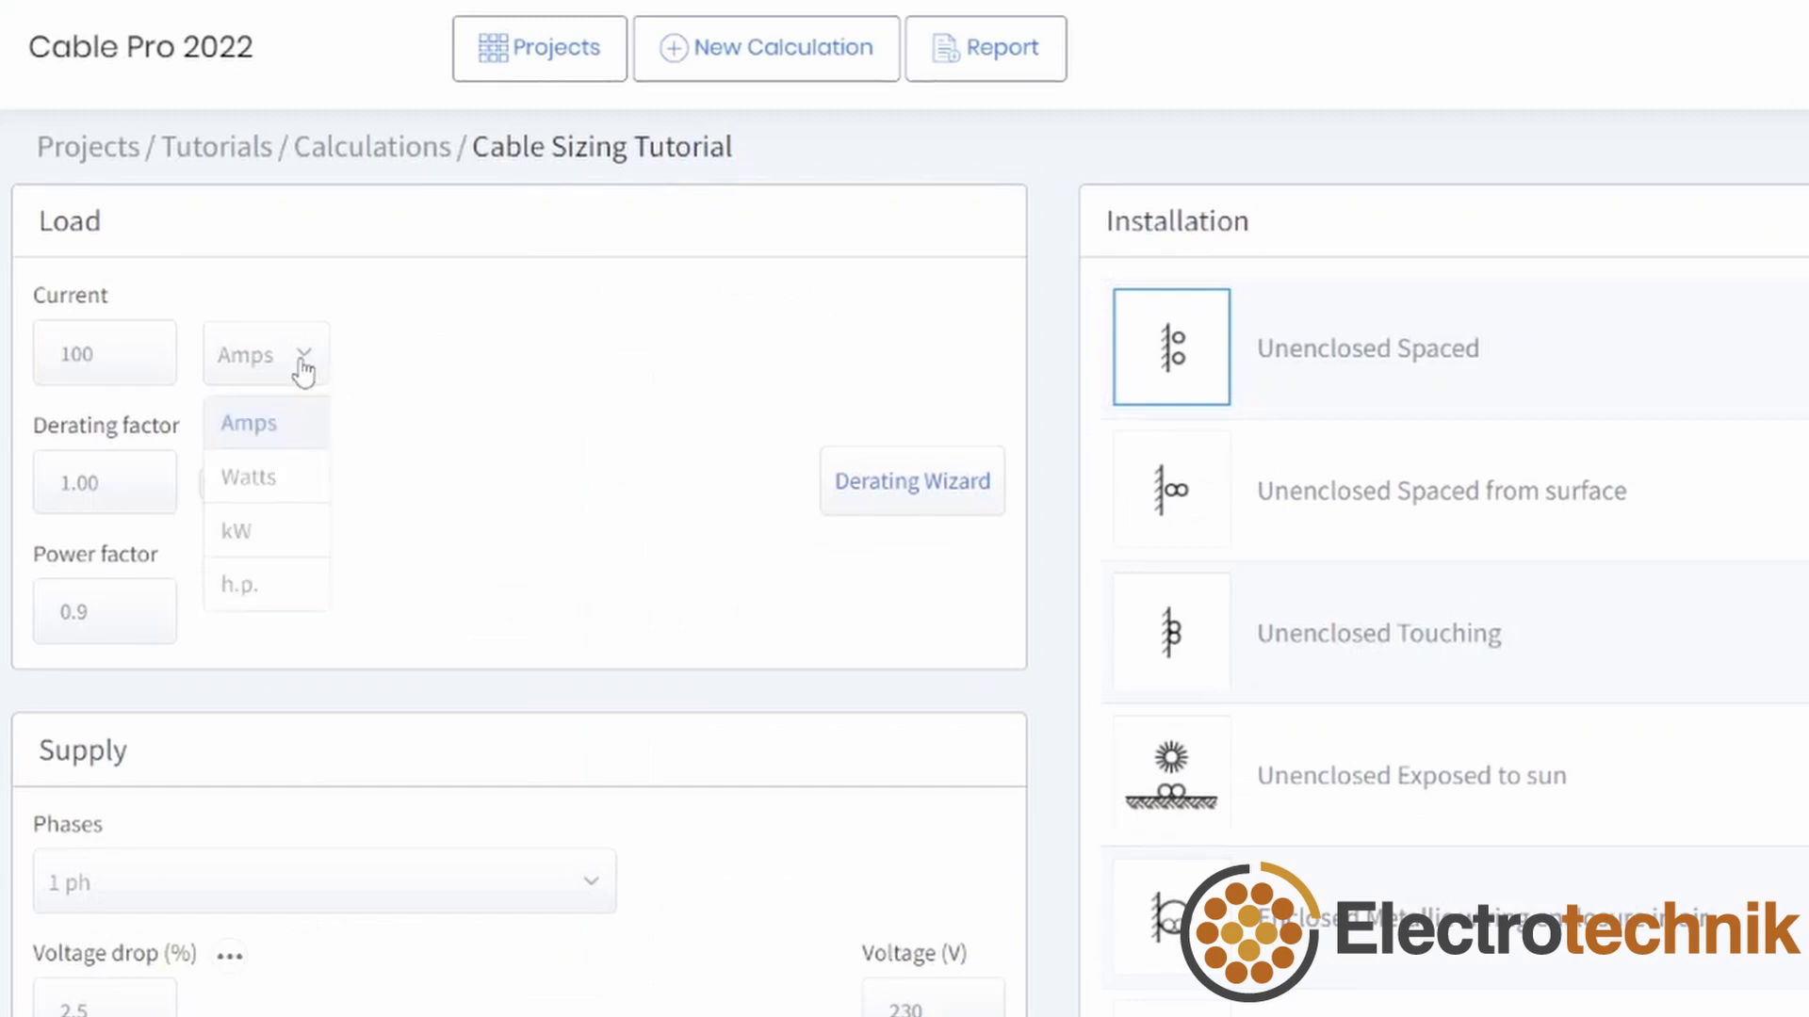
{"action": "left_click", "coordinate": [145, 355]}
{"action": "type", "text": "000"}
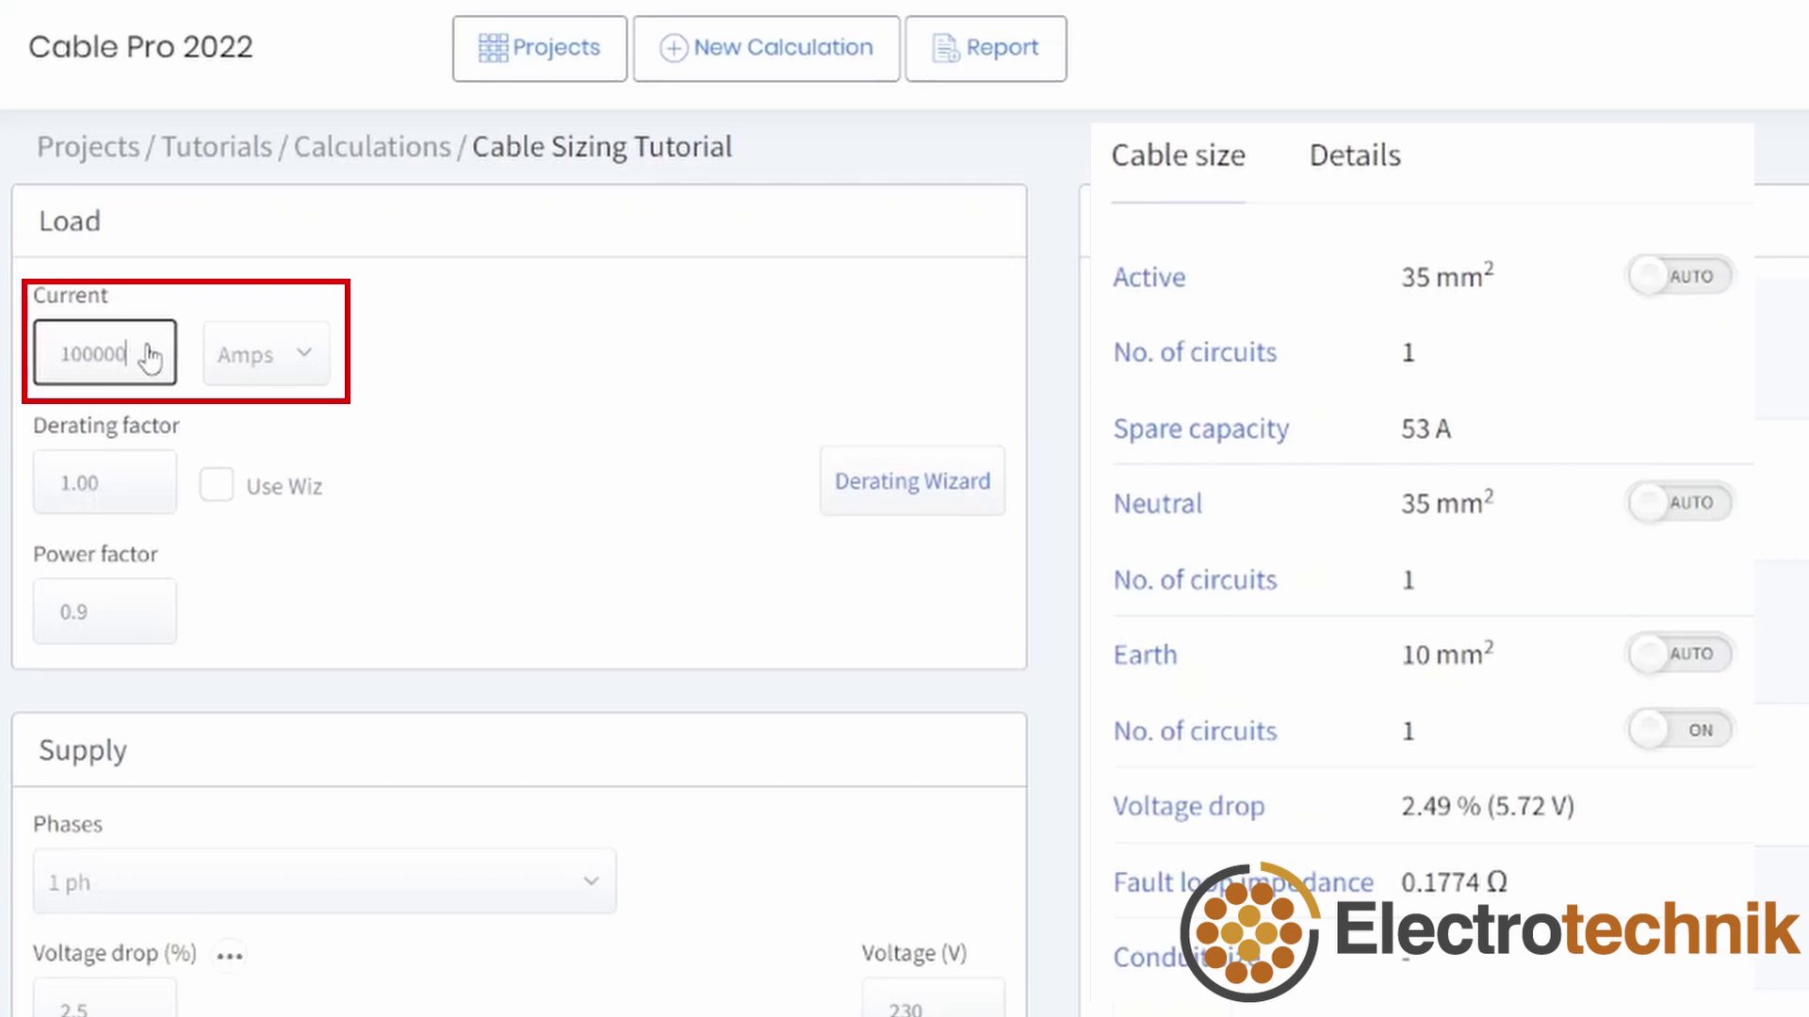
{"action": "left_click", "coordinate": [474, 299]}
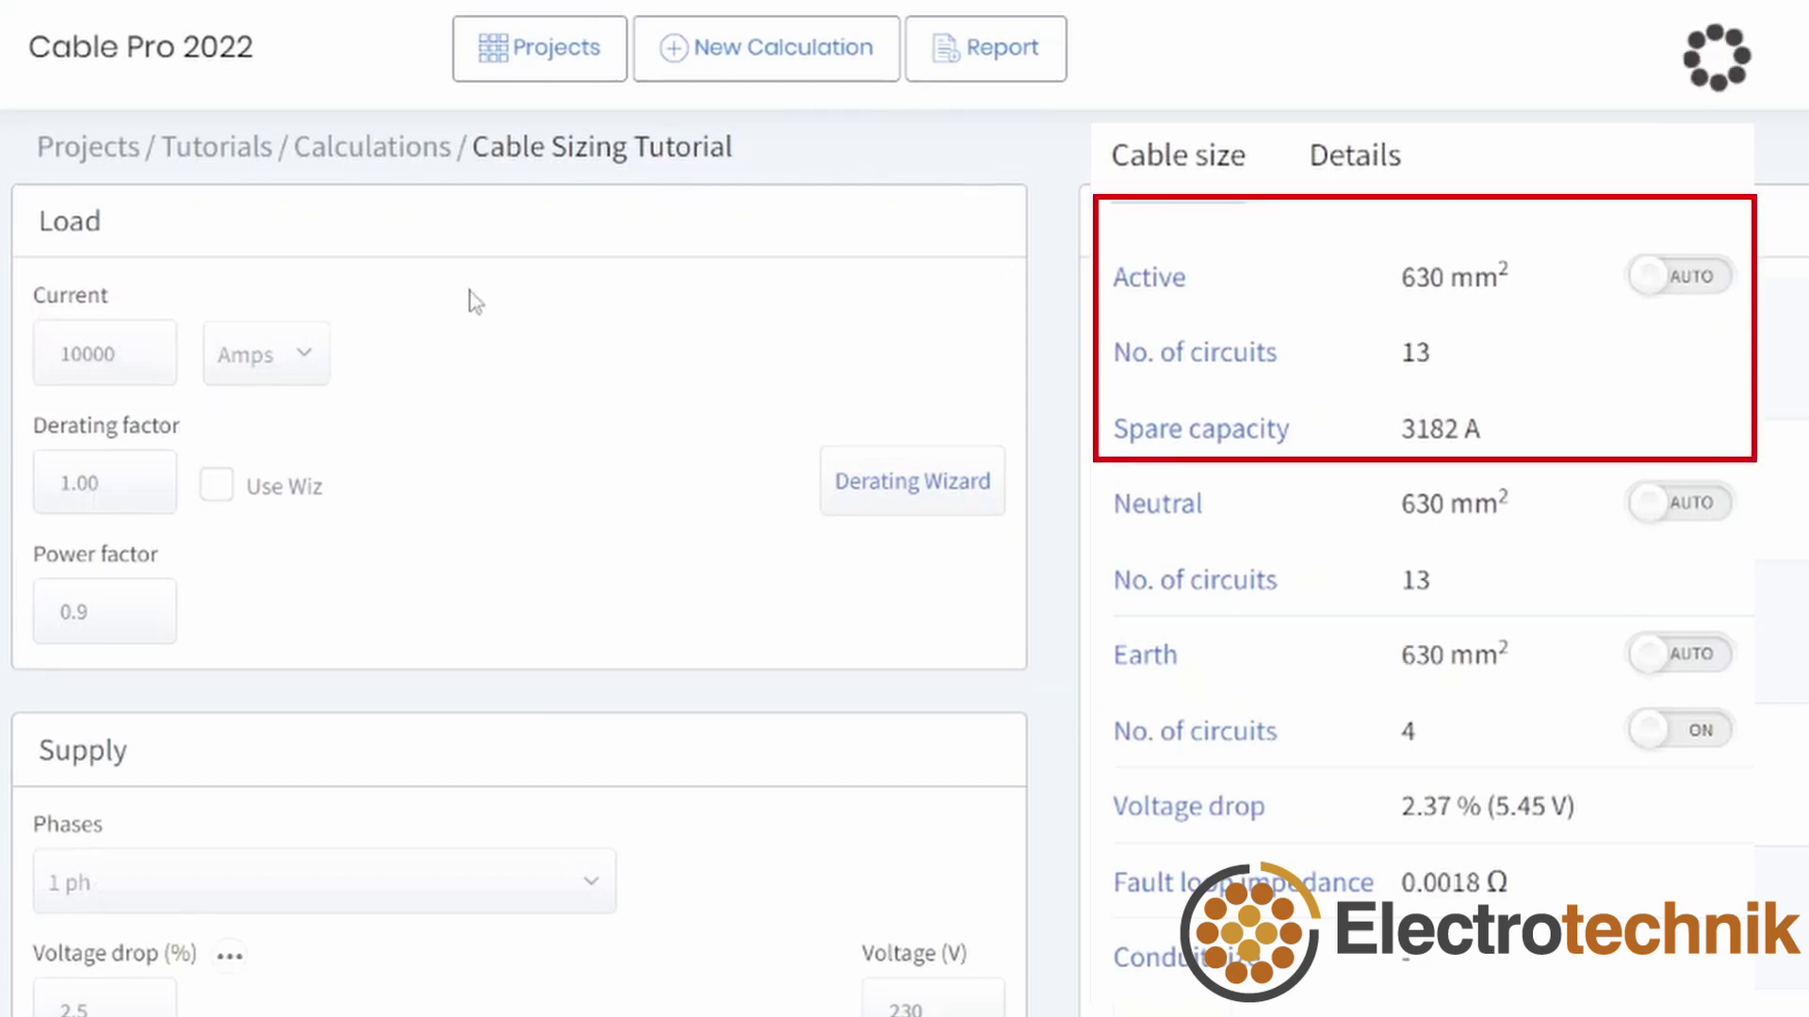
Switch the active conductor to manual at 500 mm² and raise the circuits to 7
{"action": "left_click", "coordinate": [1681, 276]}
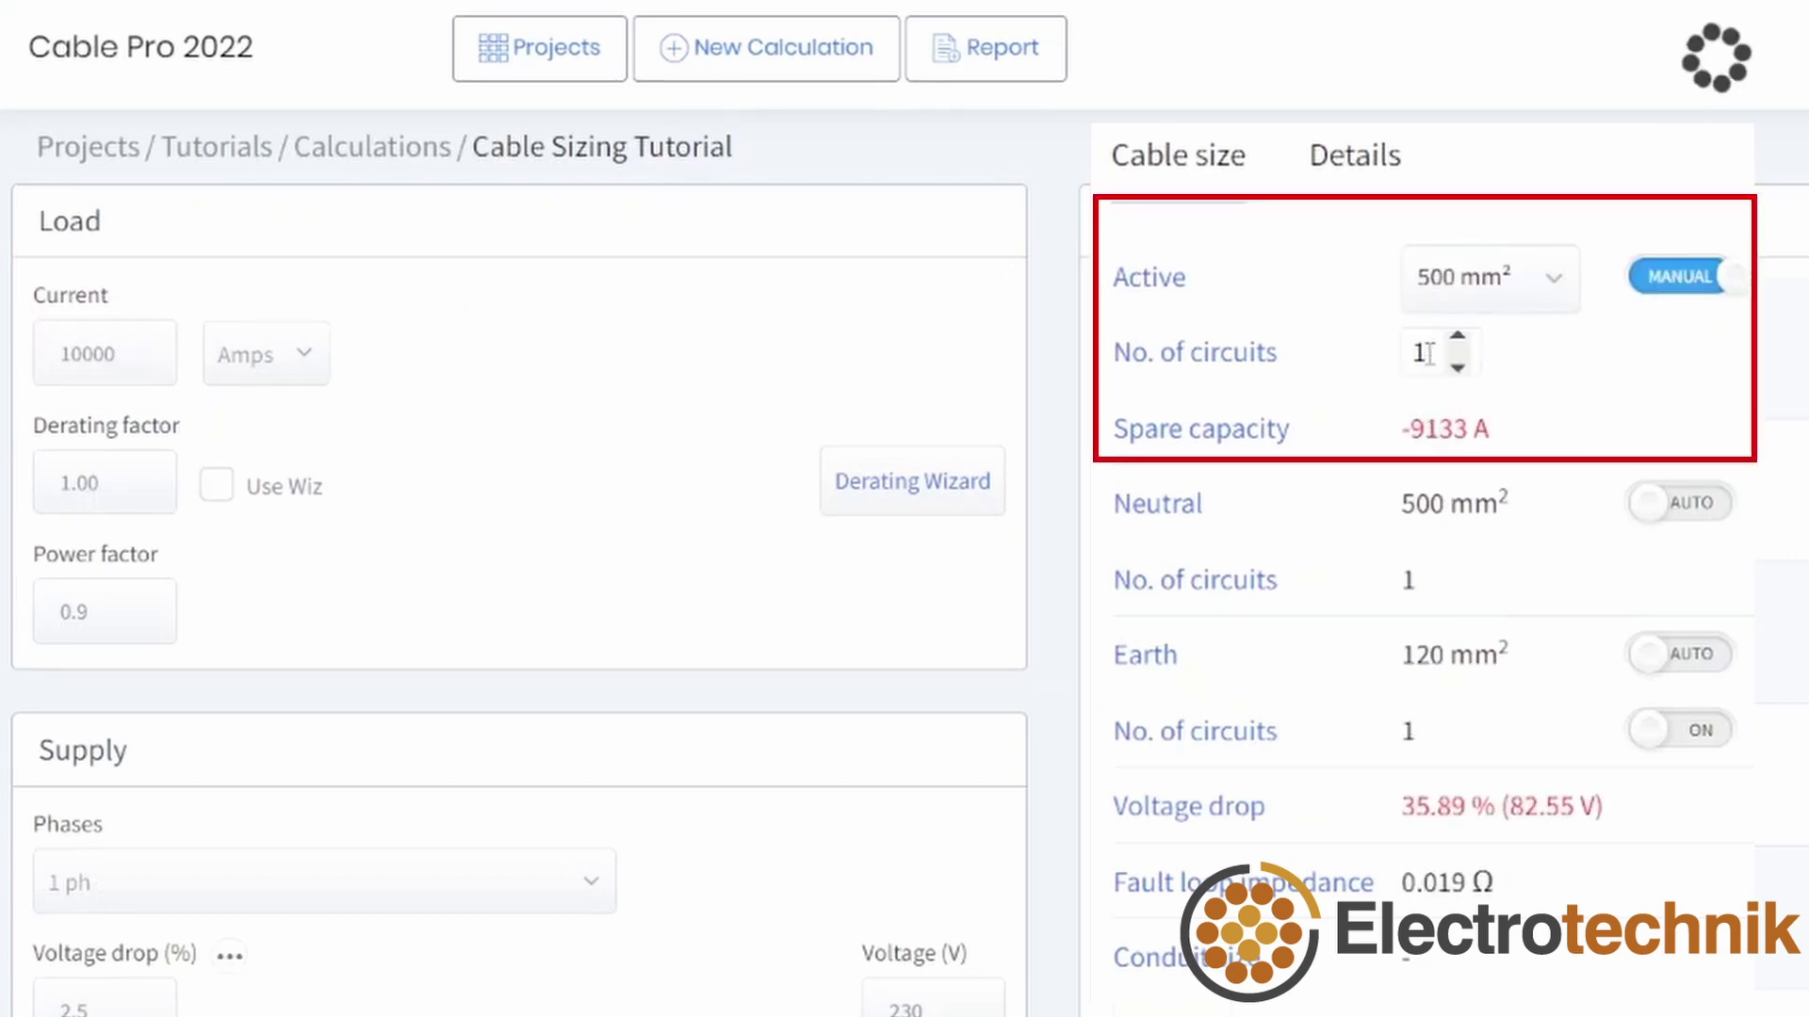
{"action": "left_click", "coordinate": [1458, 341]}
{"action": "left_click", "coordinate": [1459, 341]}
{"action": "left_click", "coordinate": [1458, 341]}
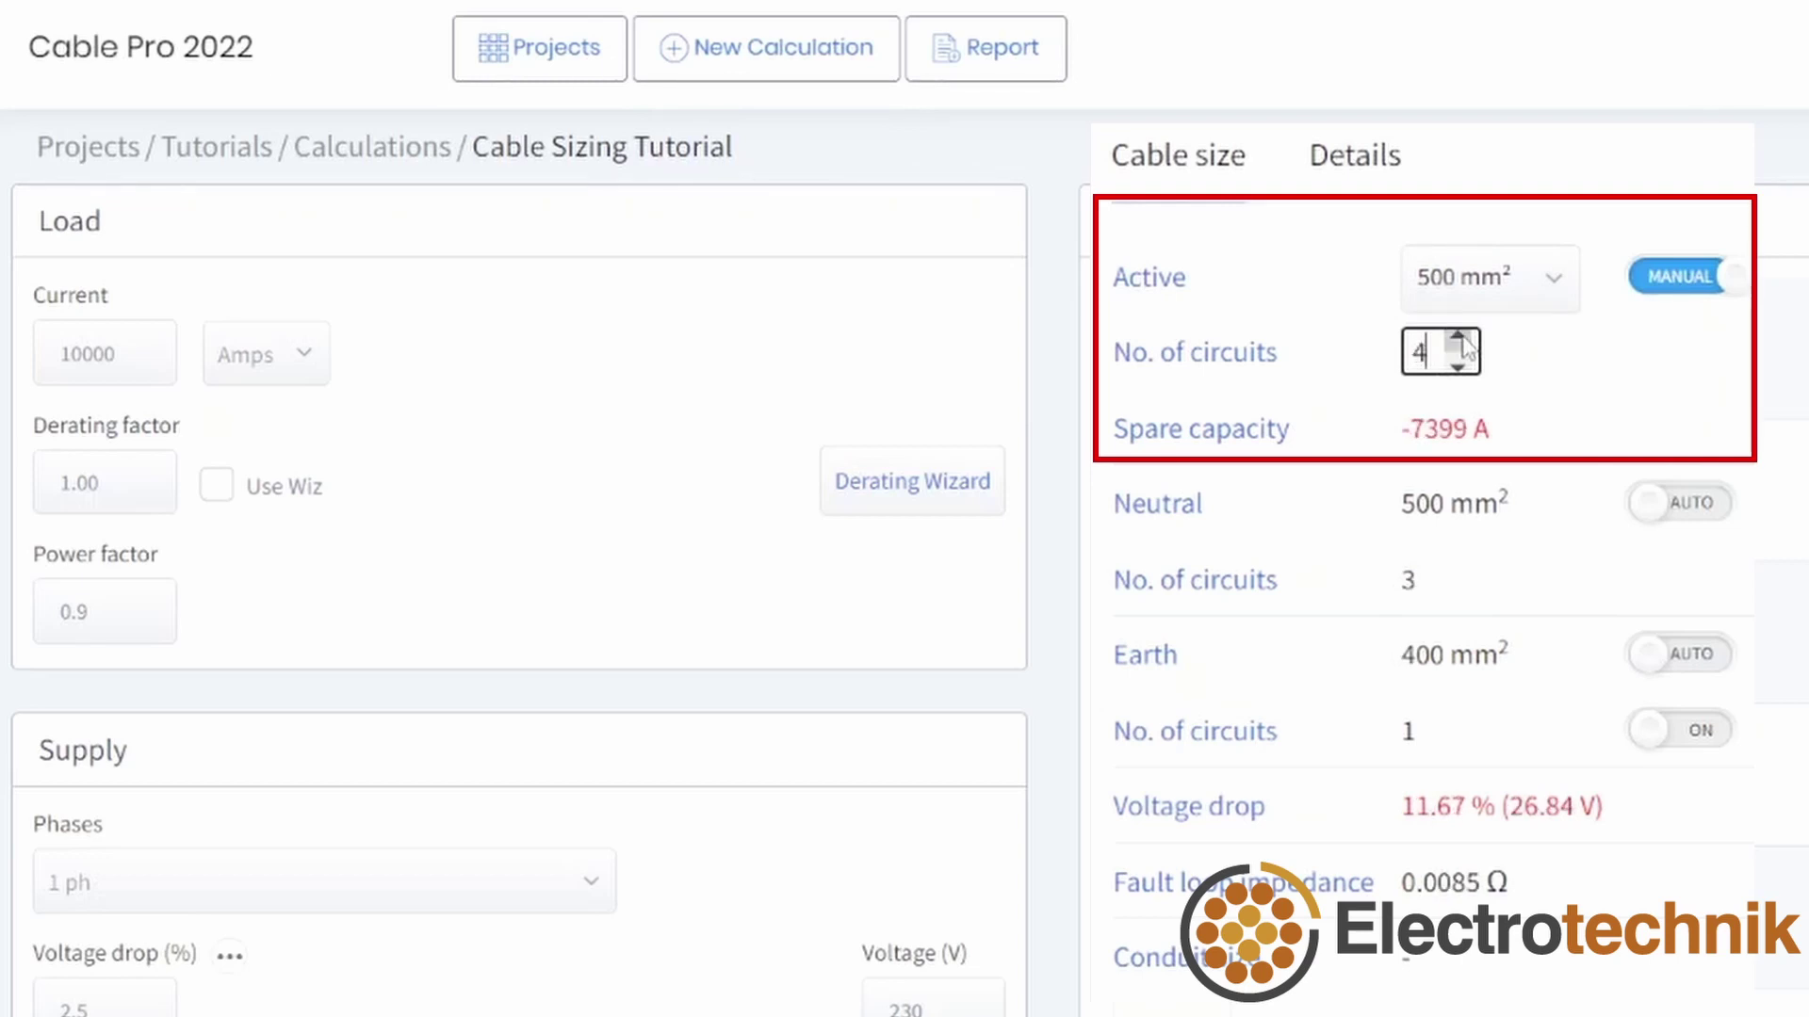
{"action": "left_click", "coordinate": [1458, 341]}
{"action": "left_click", "coordinate": [1458, 341]}
{"action": "left_click", "coordinate": [1458, 341]}
Set the load current back to 100 A
{"action": "left_click", "coordinate": [173, 353]}
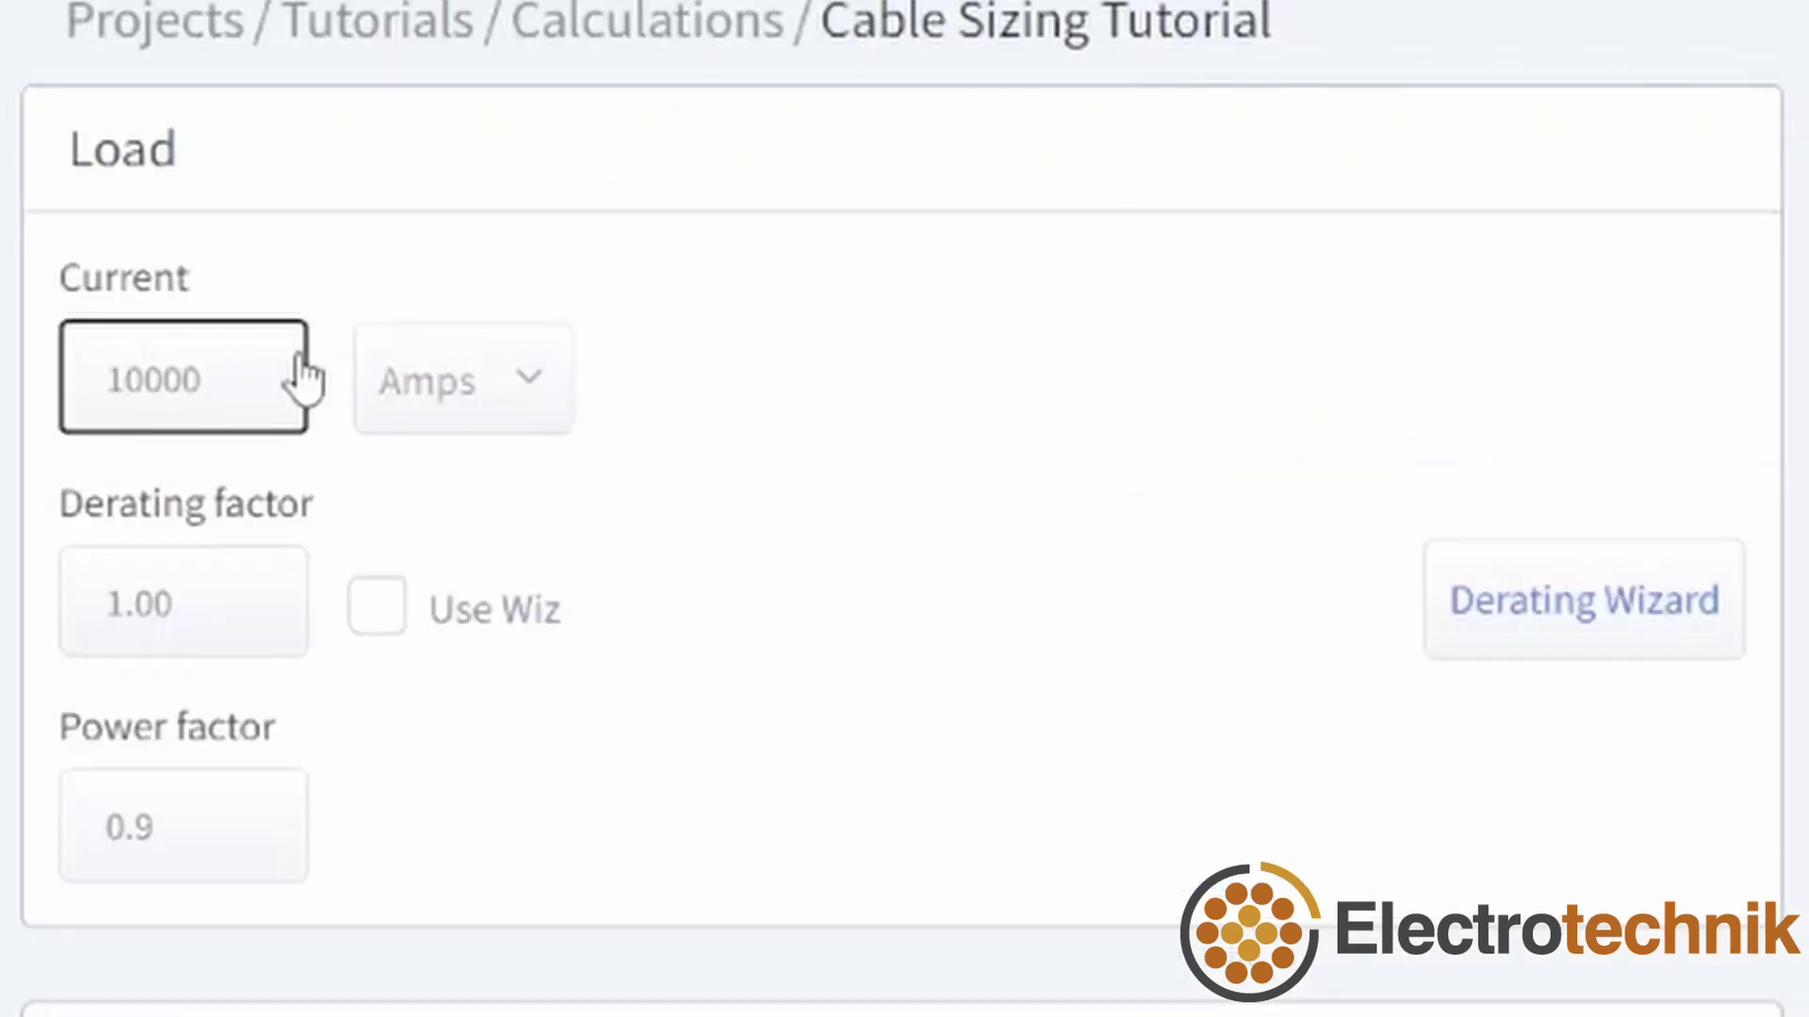
{"action": "key", "text": "BackSpace"}
{"action": "key", "text": "BackSpace"}
{"action": "left_click", "coordinate": [875, 359]}
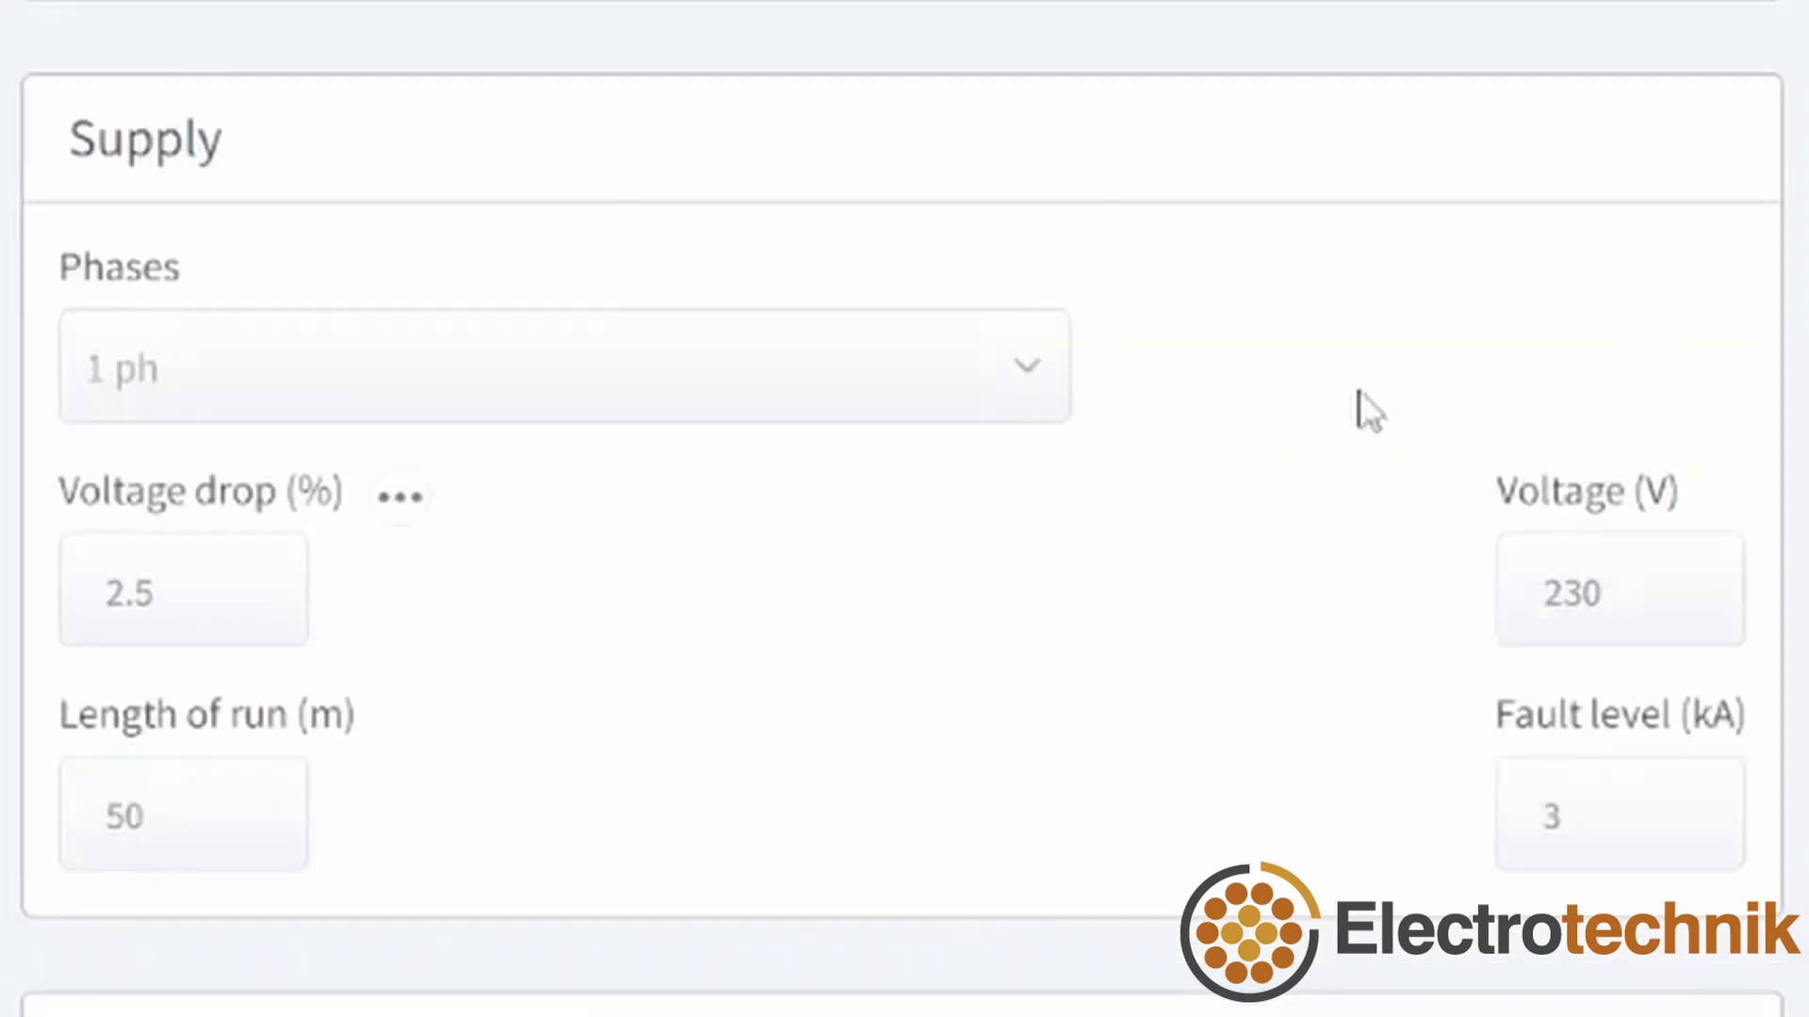
{"action": "left_click", "coordinate": [1004, 410]}
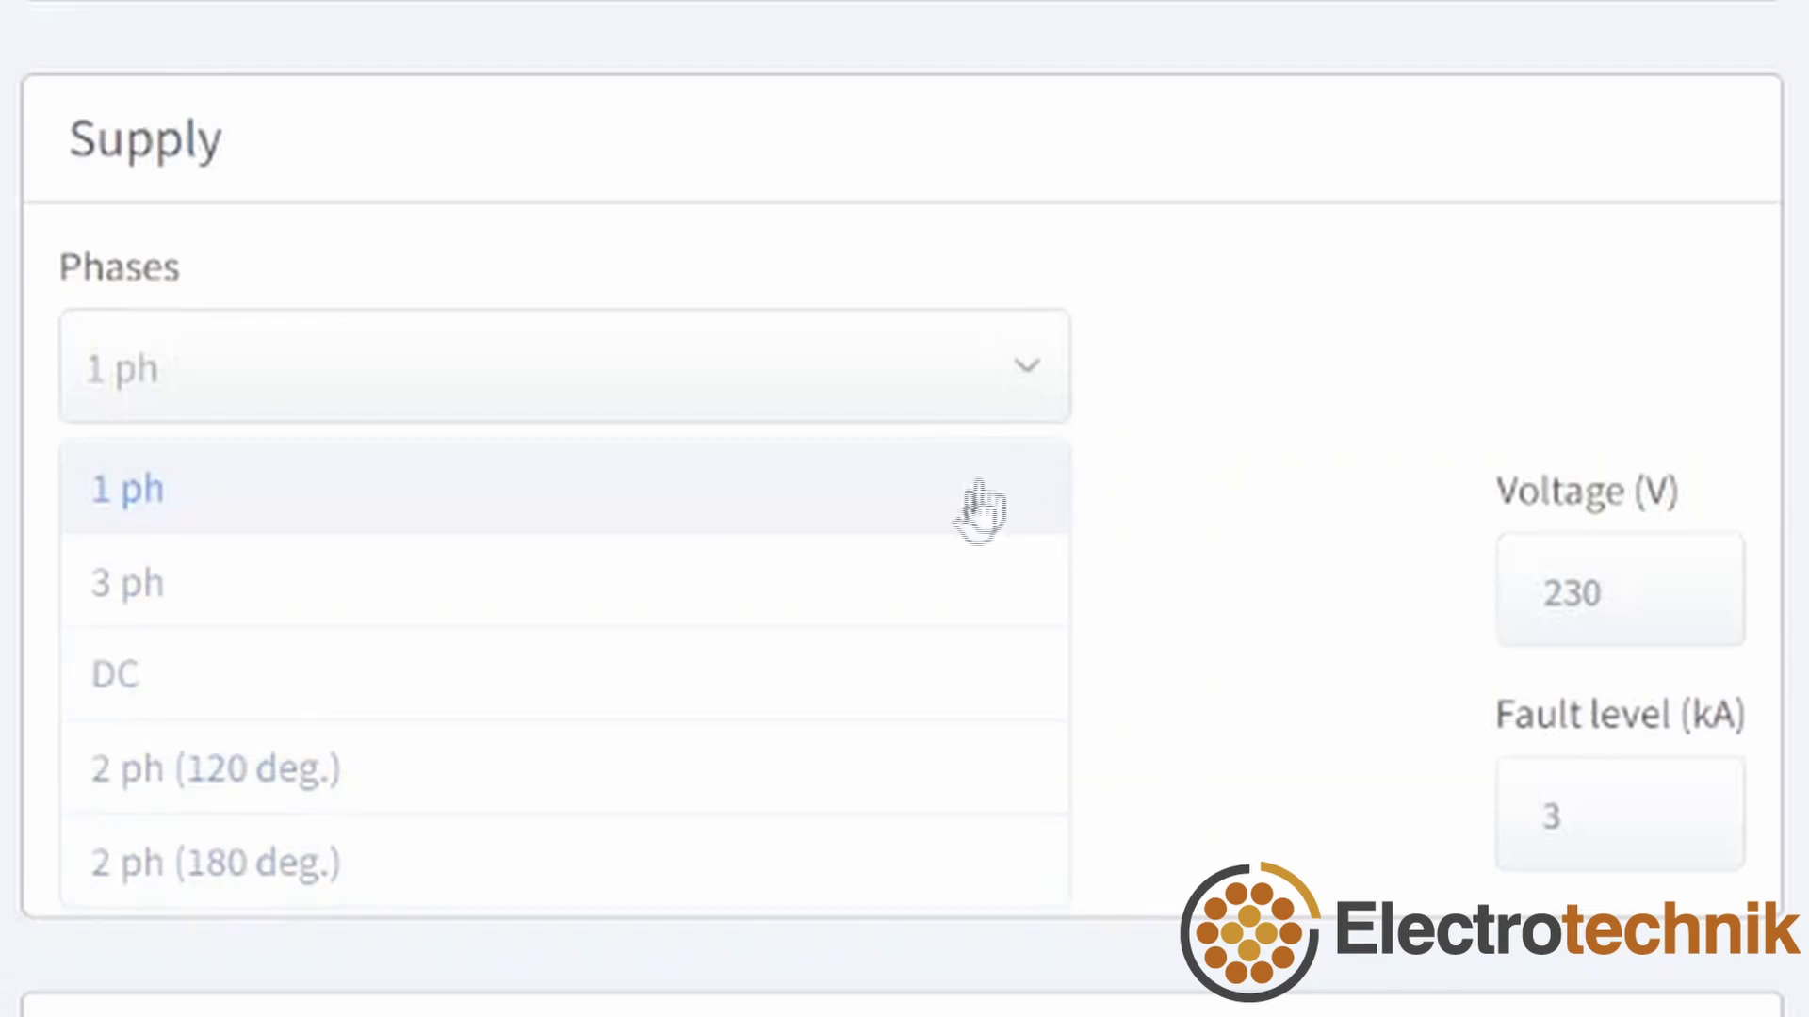
{"action": "left_click", "coordinate": [954, 509]}
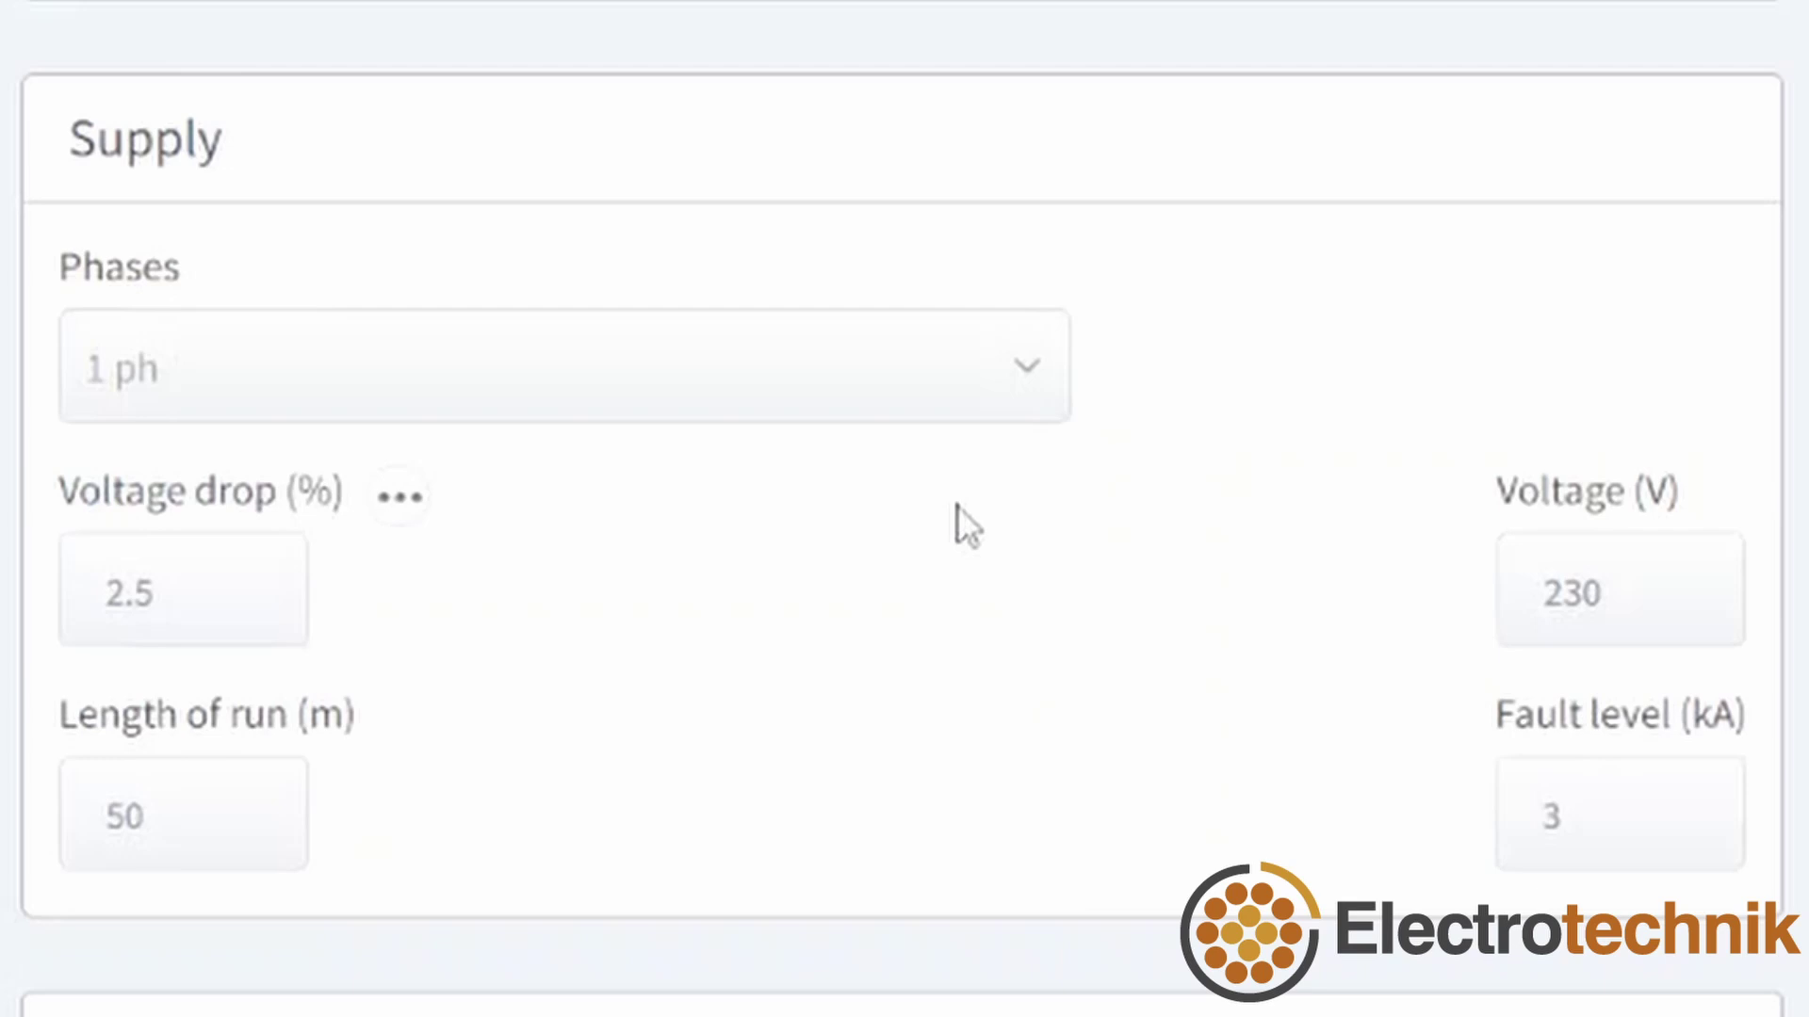
{"action": "left_click", "coordinate": [825, 416]}
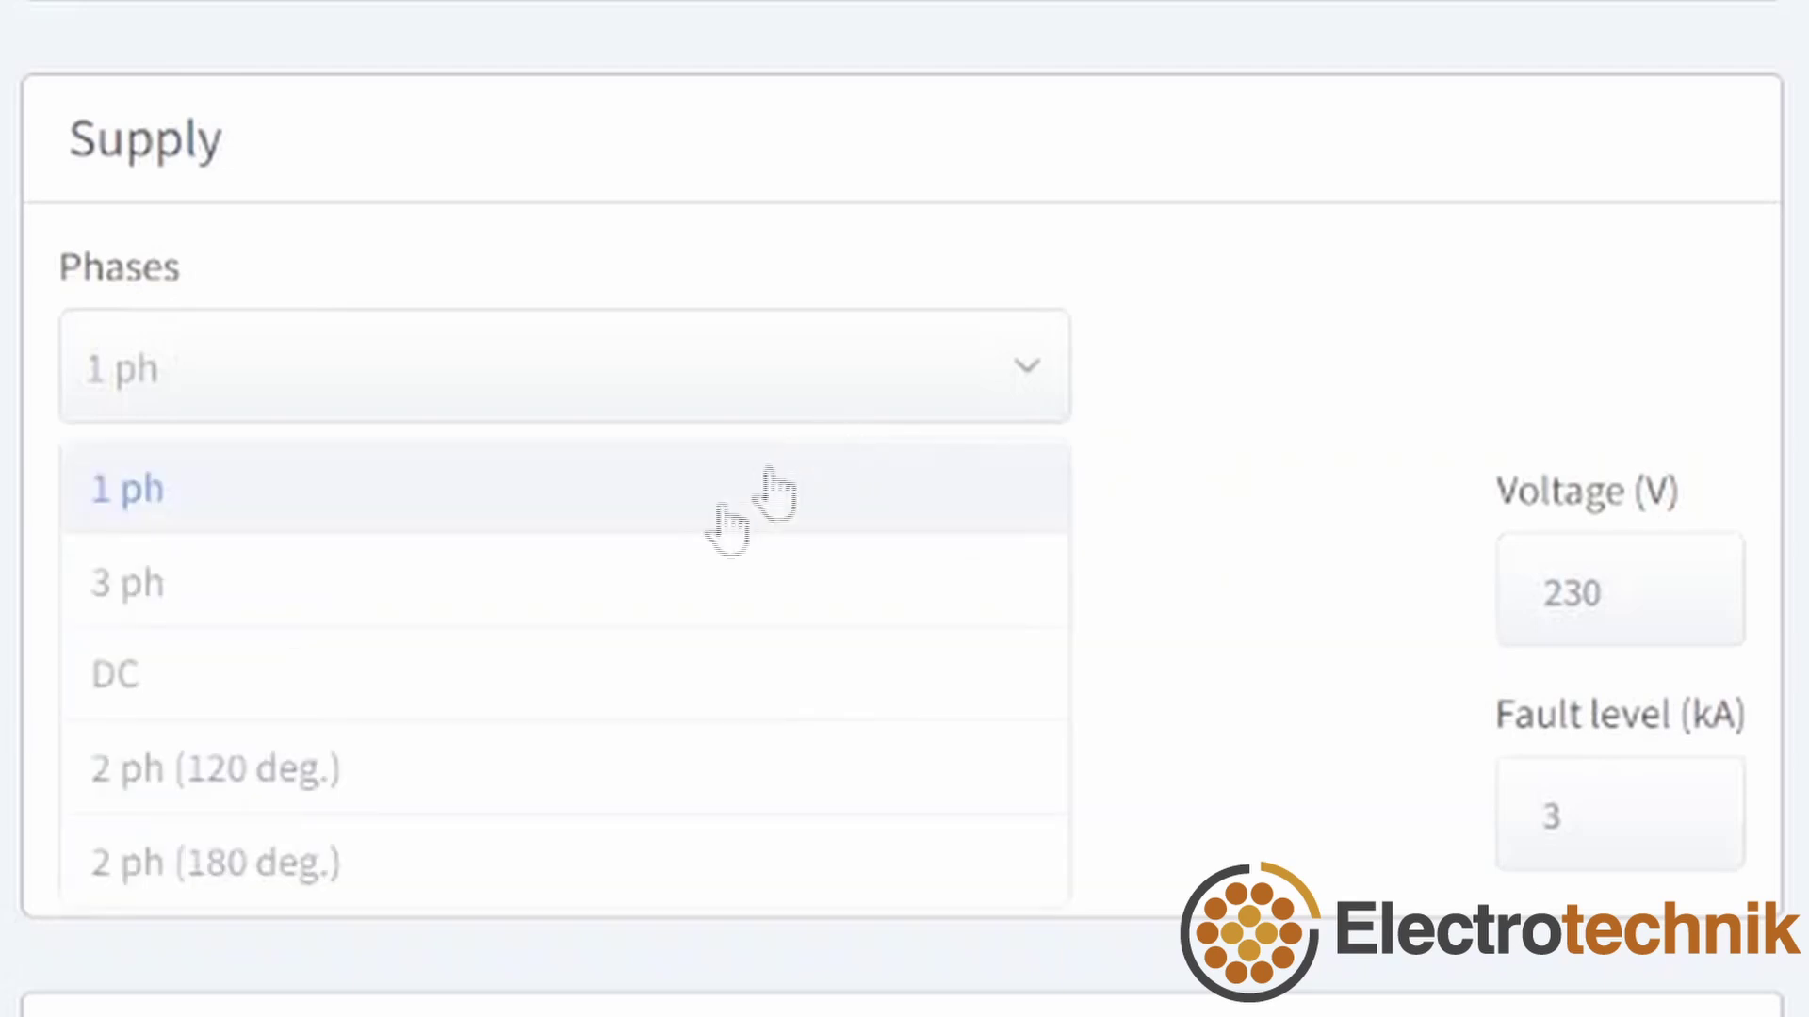
{"action": "left_click", "coordinate": [676, 517]}
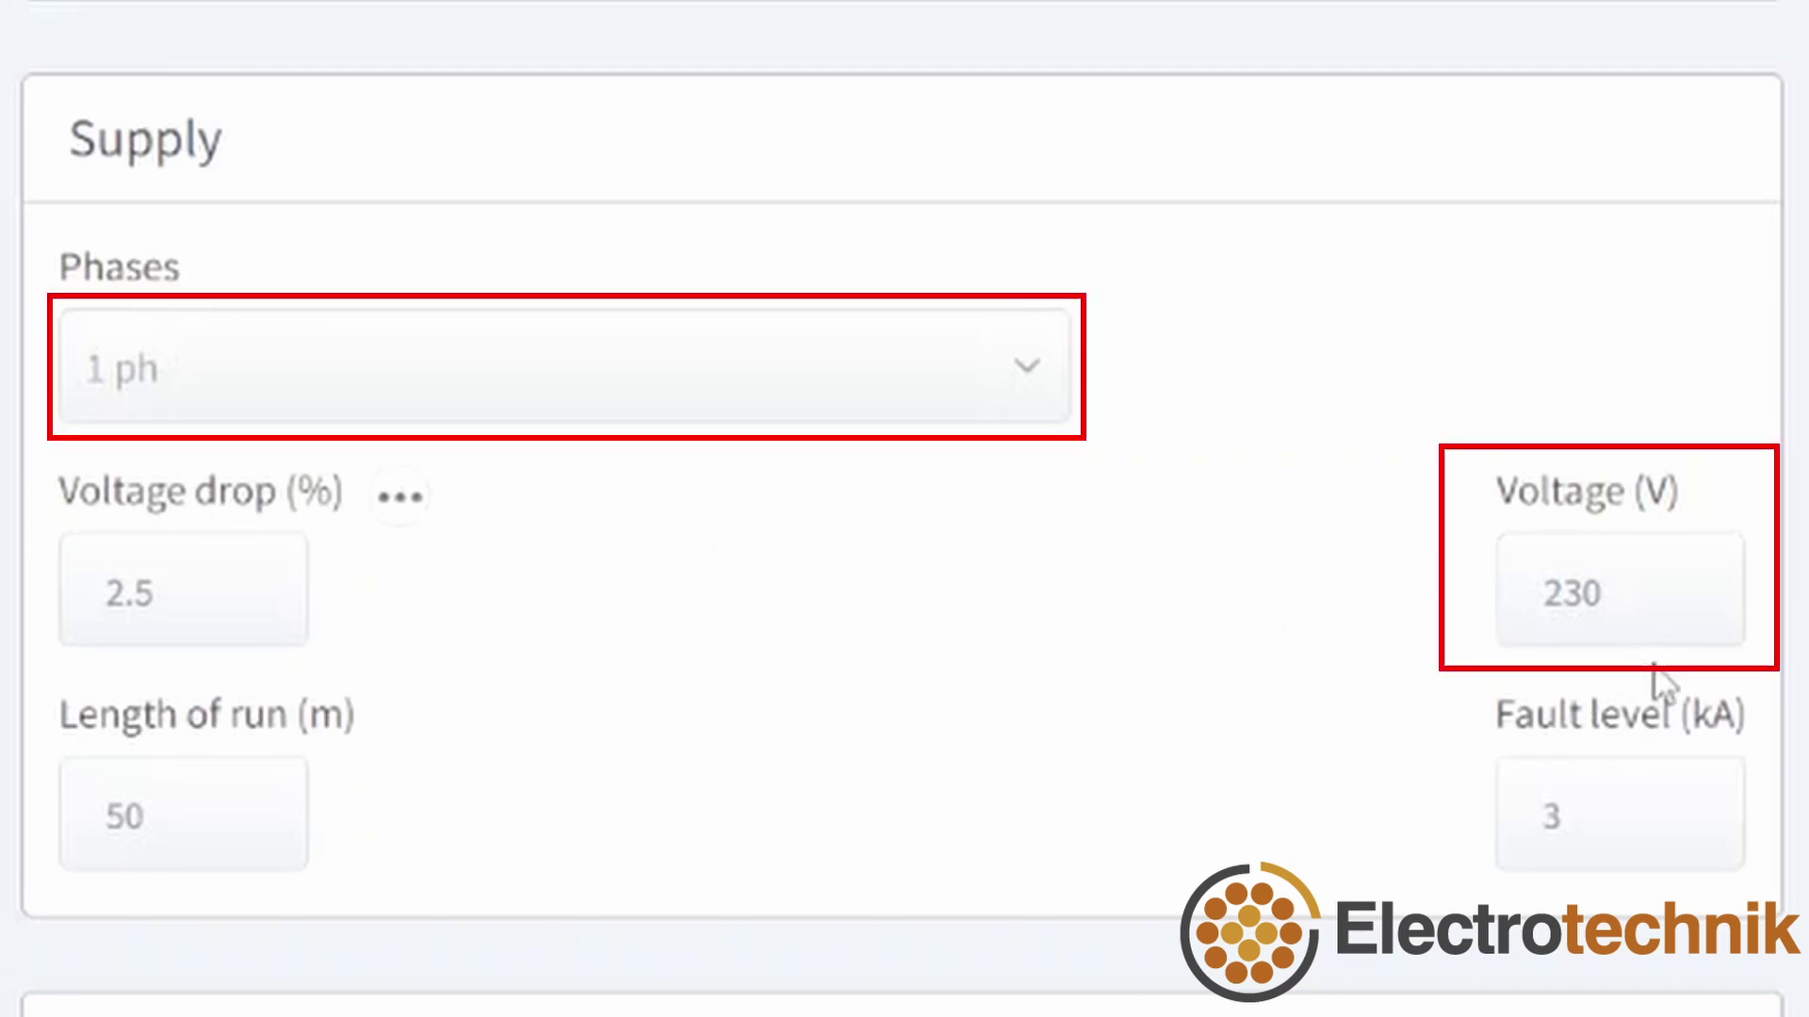
{"action": "left_click", "coordinate": [485, 394]}
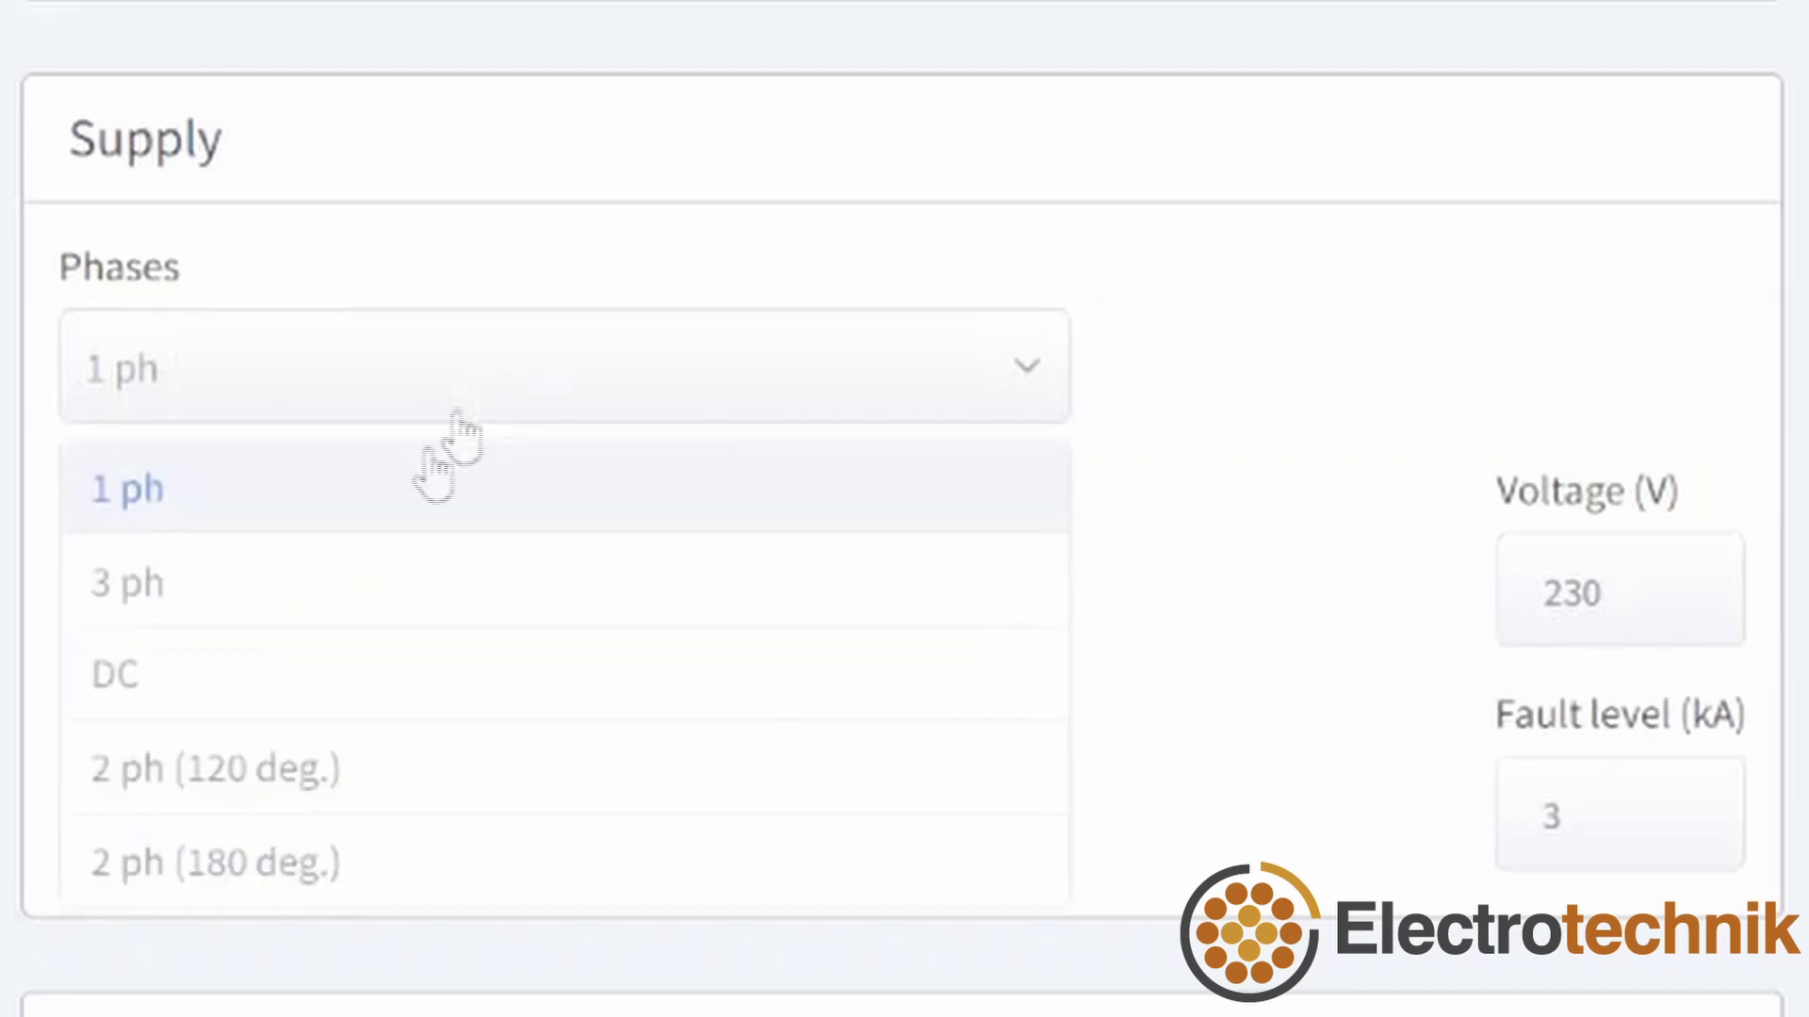
{"action": "left_click", "coordinate": [363, 599]}
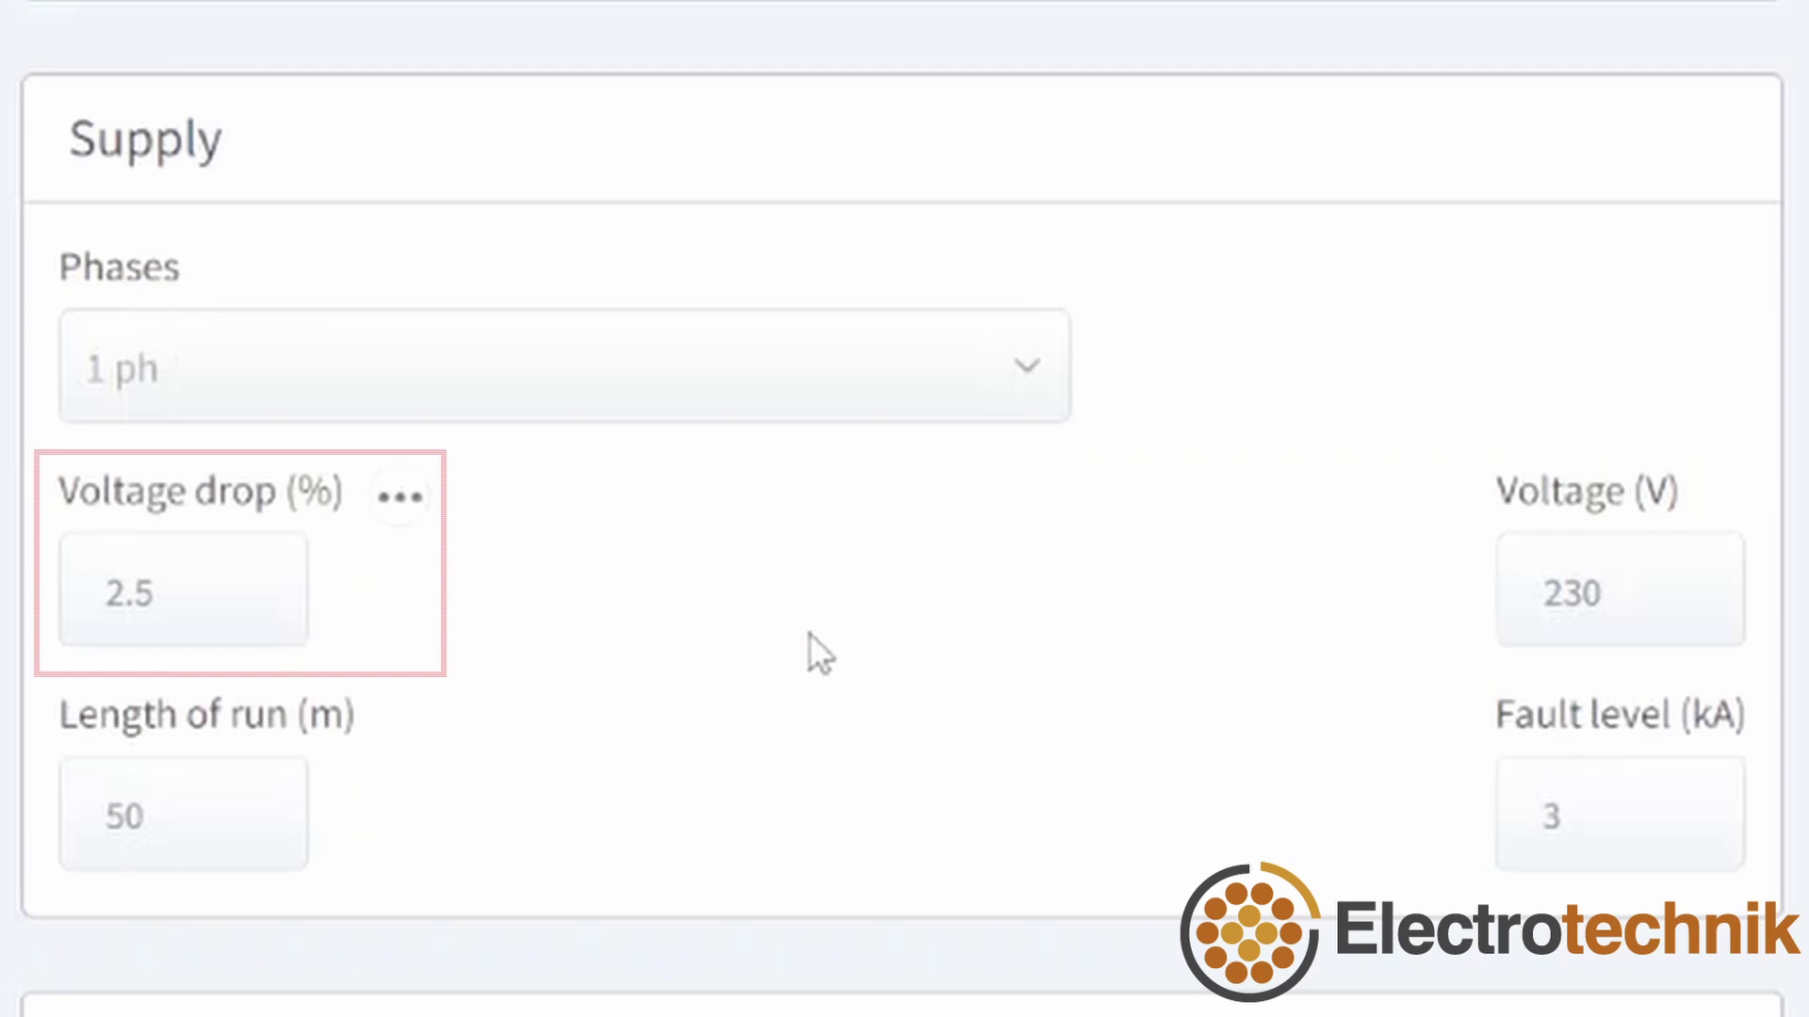
Re-enter the 2.5 % limit and switch it from voltage drop to voltage rise
{"action": "left_click_drag", "start_coordinate": [250, 613], "coordinate": [69, 613]}
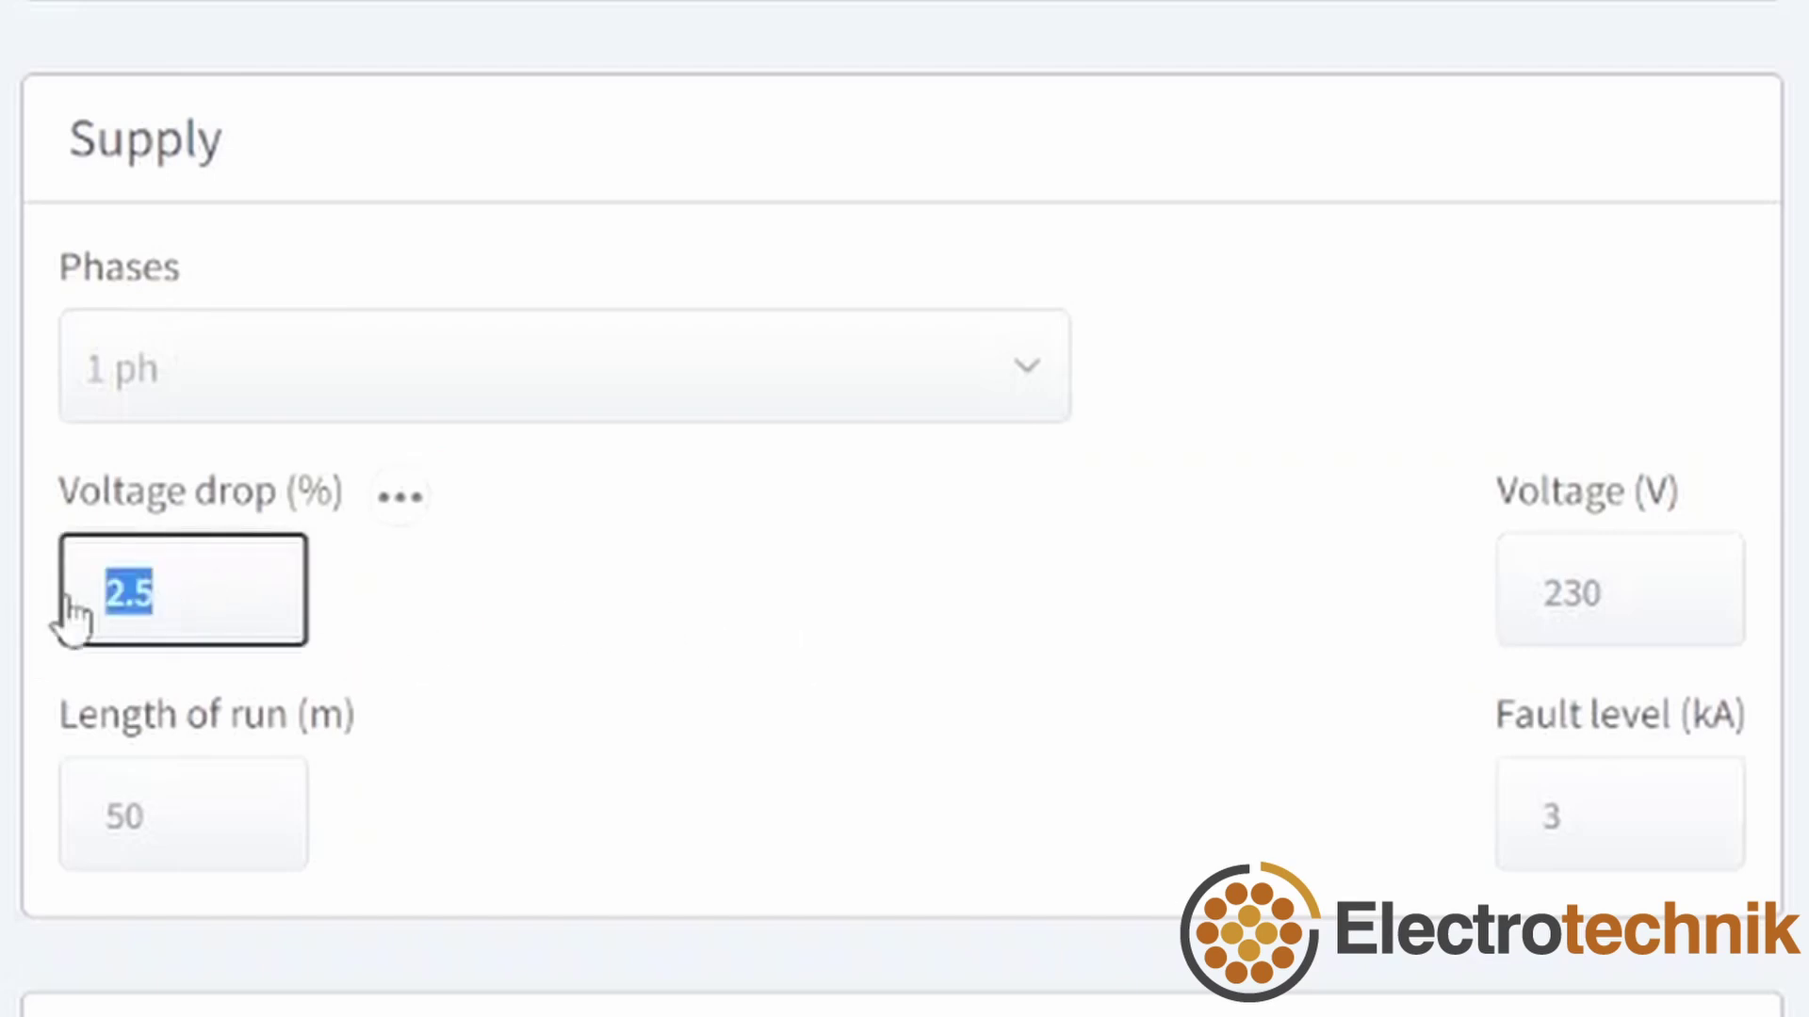
{"action": "type", "text": "5"}
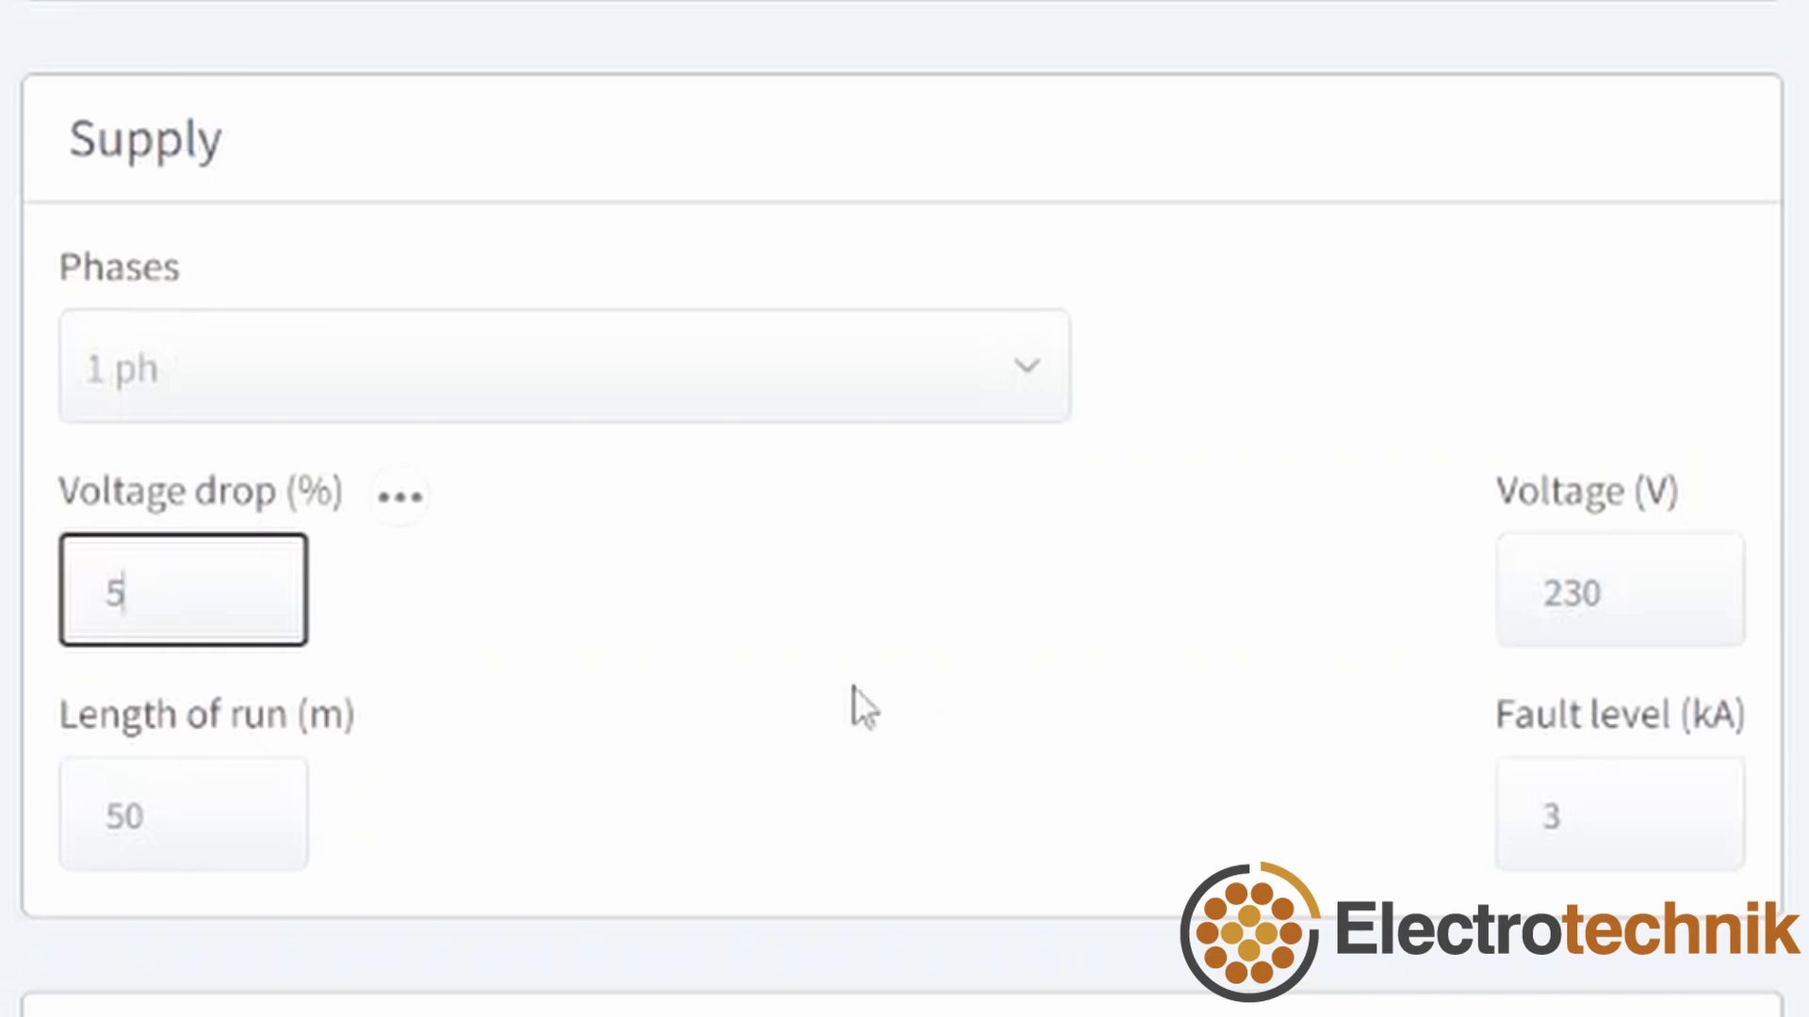
{"action": "left_click", "coordinate": [901, 712]}
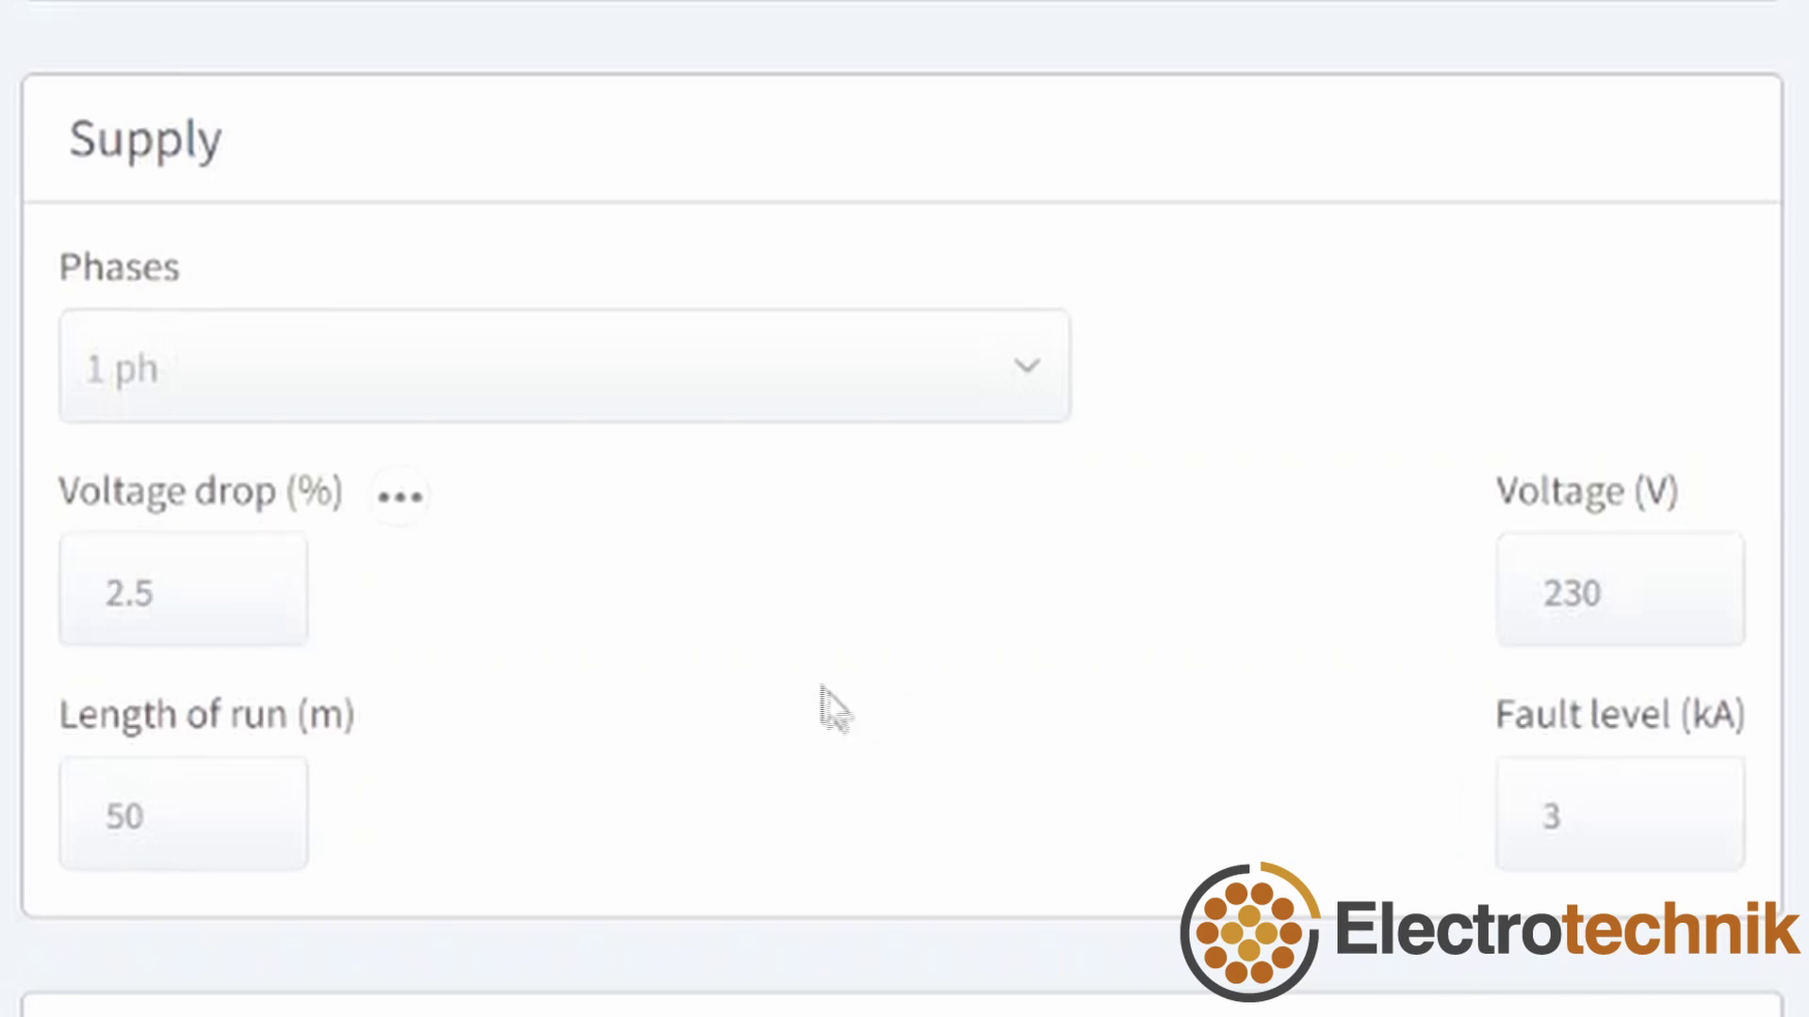
{"action": "left_click", "coordinate": [399, 499]}
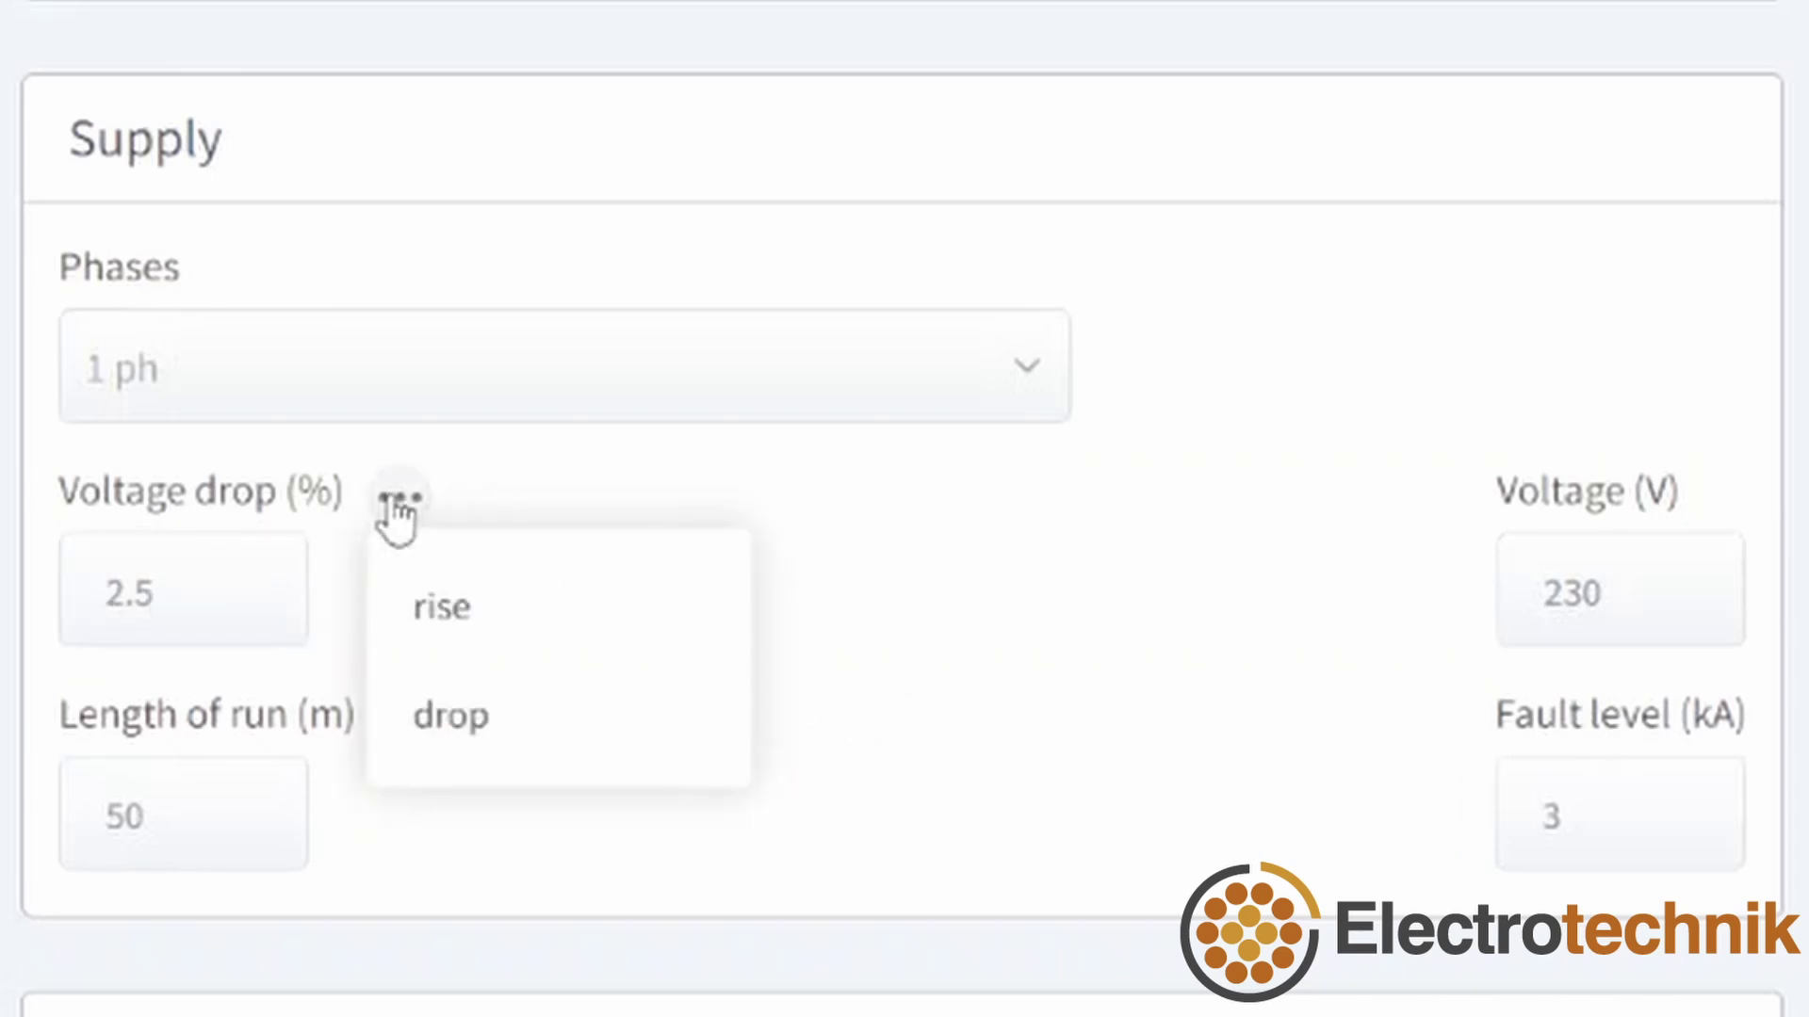
{"action": "left_click", "coordinate": [641, 628]}
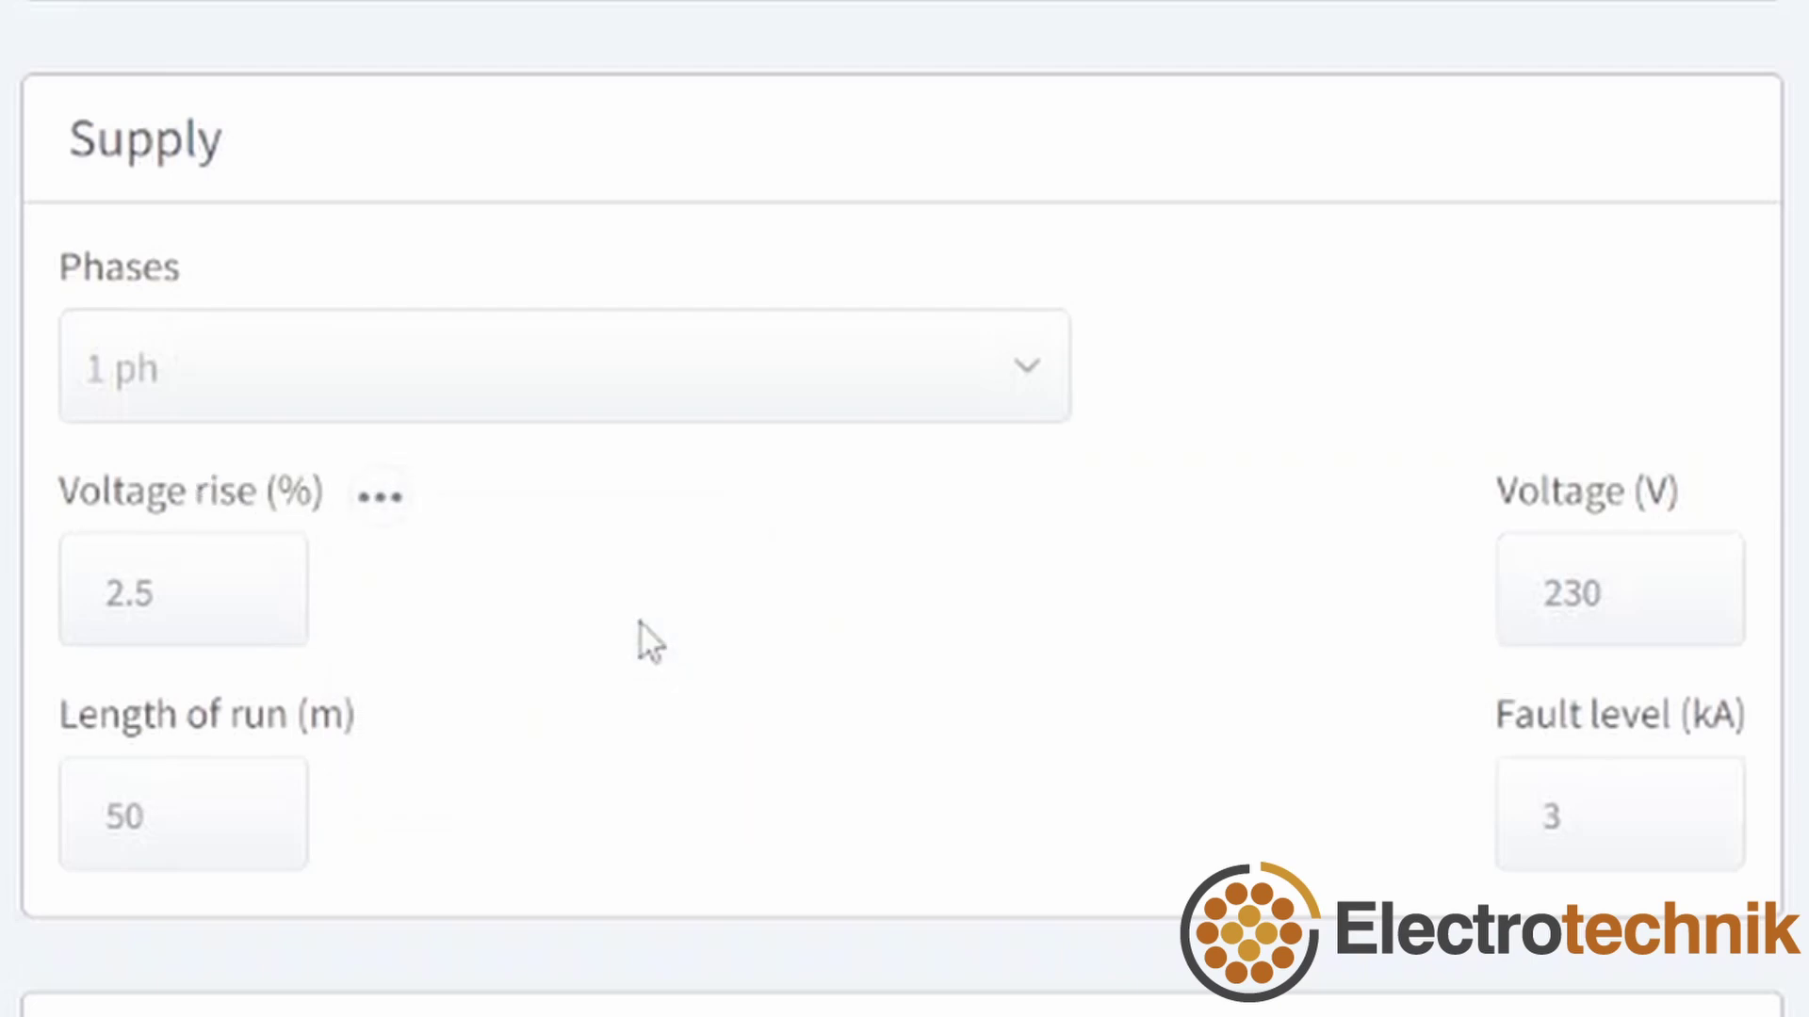
Set the length of run to 10 m and the fault level to 3 kA
{"action": "left_click", "coordinate": [193, 829]}
{"action": "type", "text": "0"}
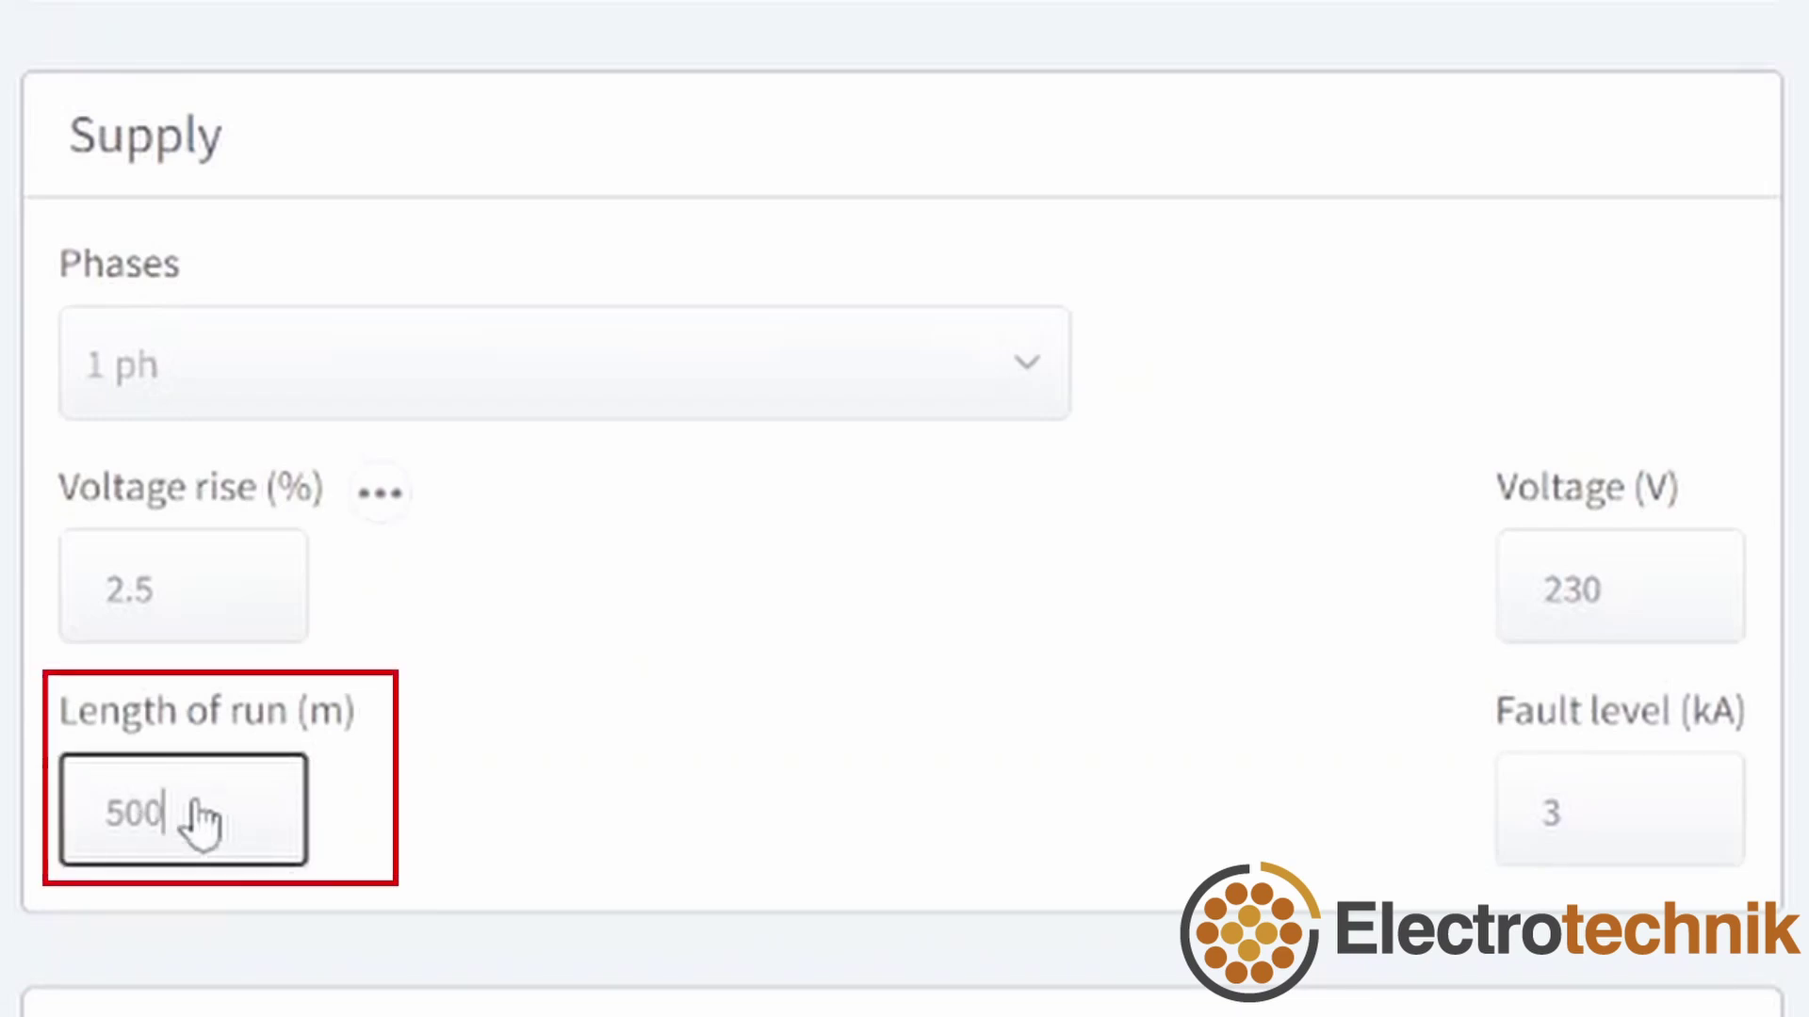
{"action": "left_click", "coordinate": [472, 795]}
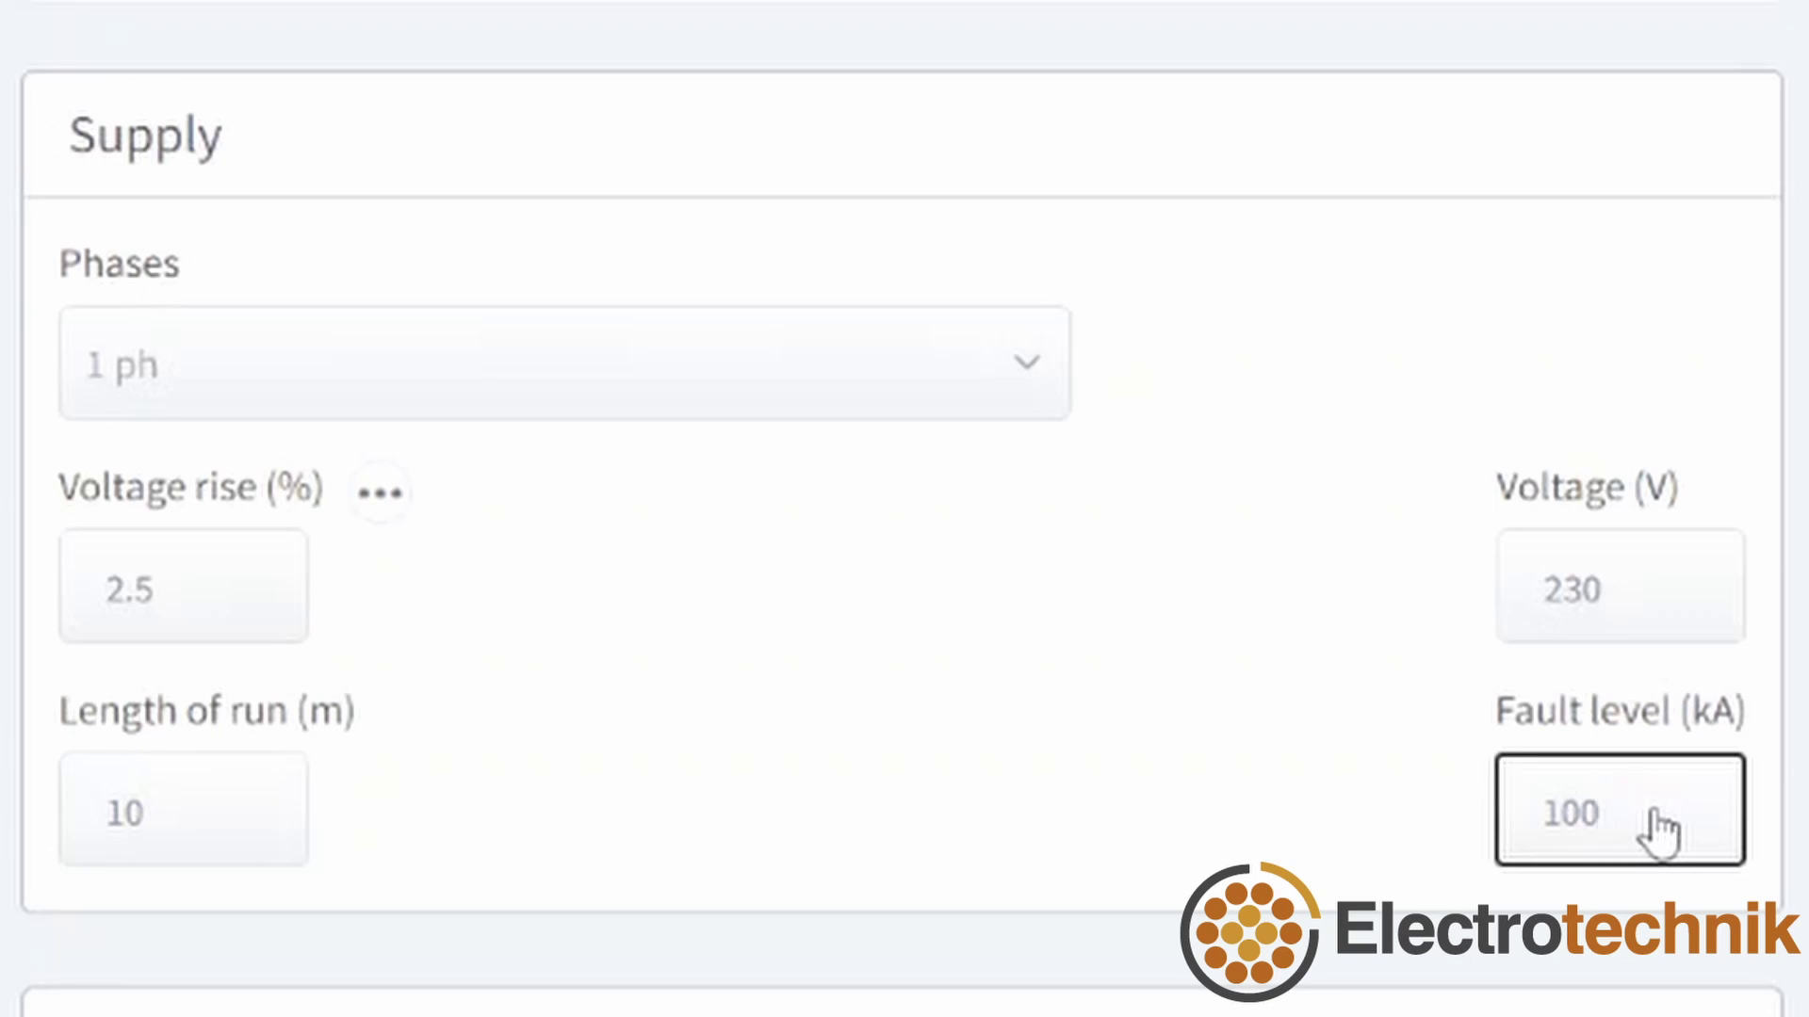
{"action": "key", "text": "BackSpace"}
{"action": "key", "text": "BackSpace"}
{"action": "key", "text": "BackSpace"}
{"action": "type", "text": "3"}
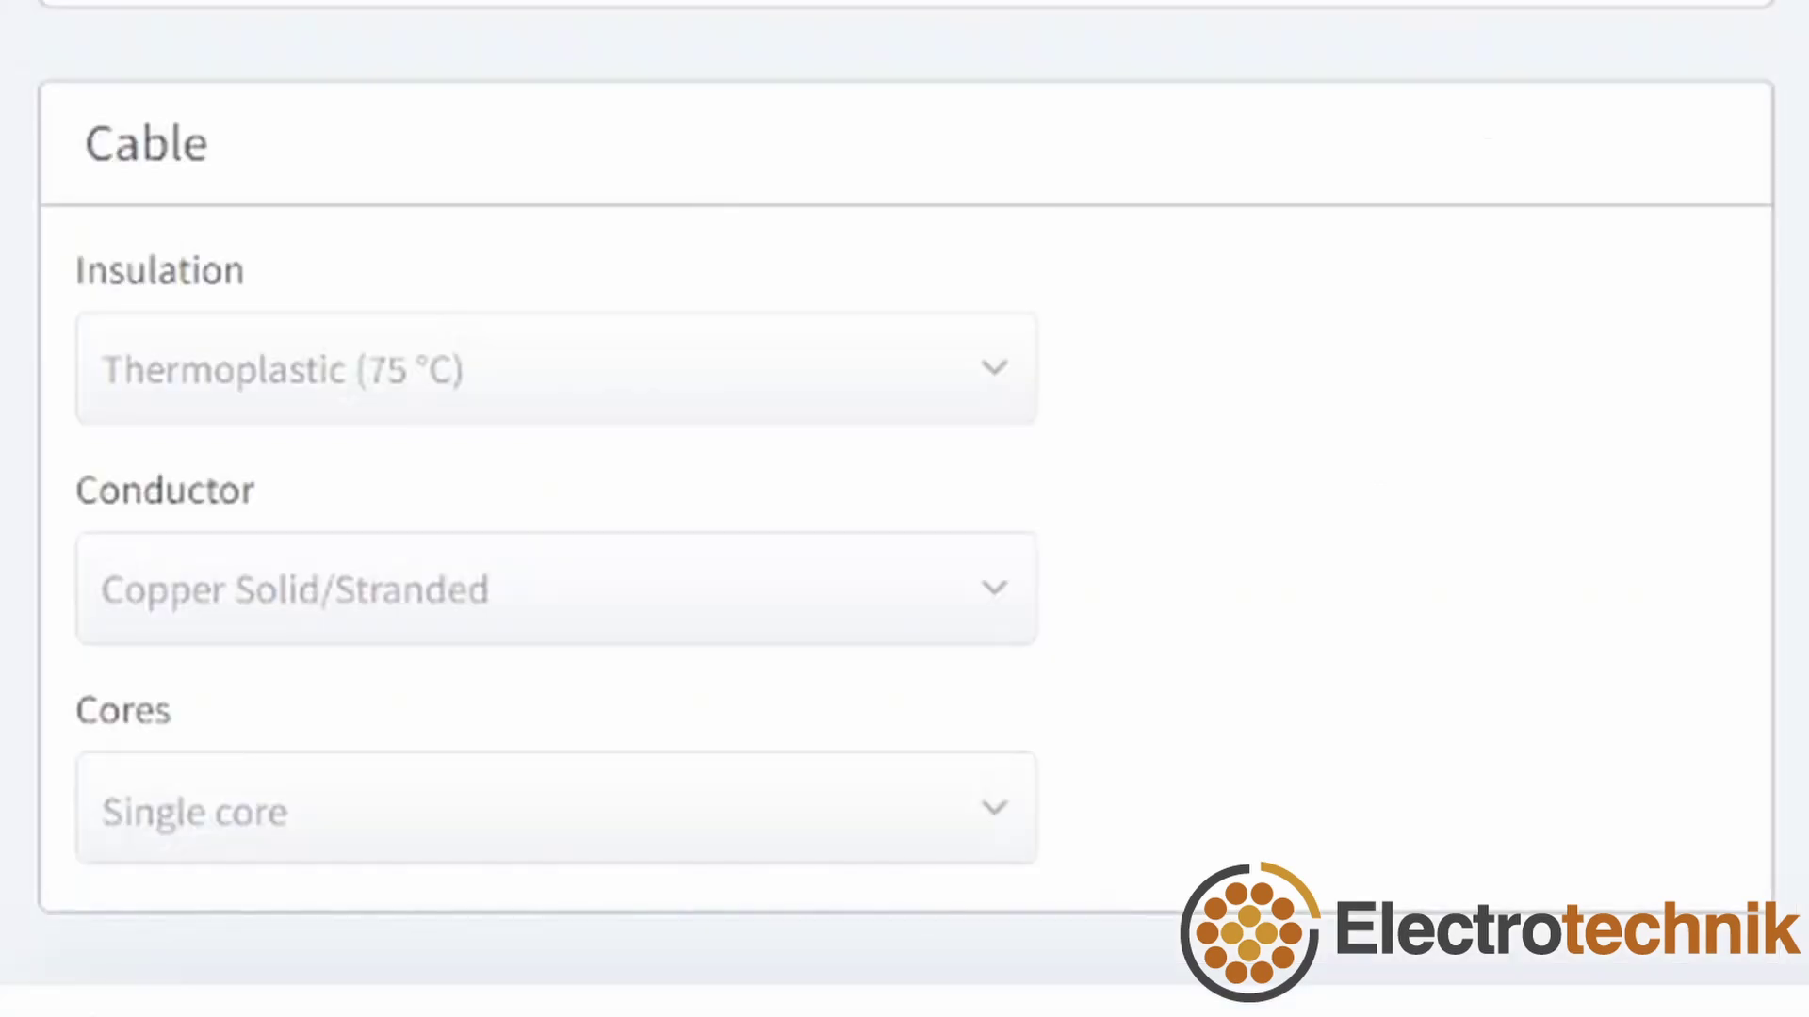
{"action": "left_click", "coordinate": [872, 365]}
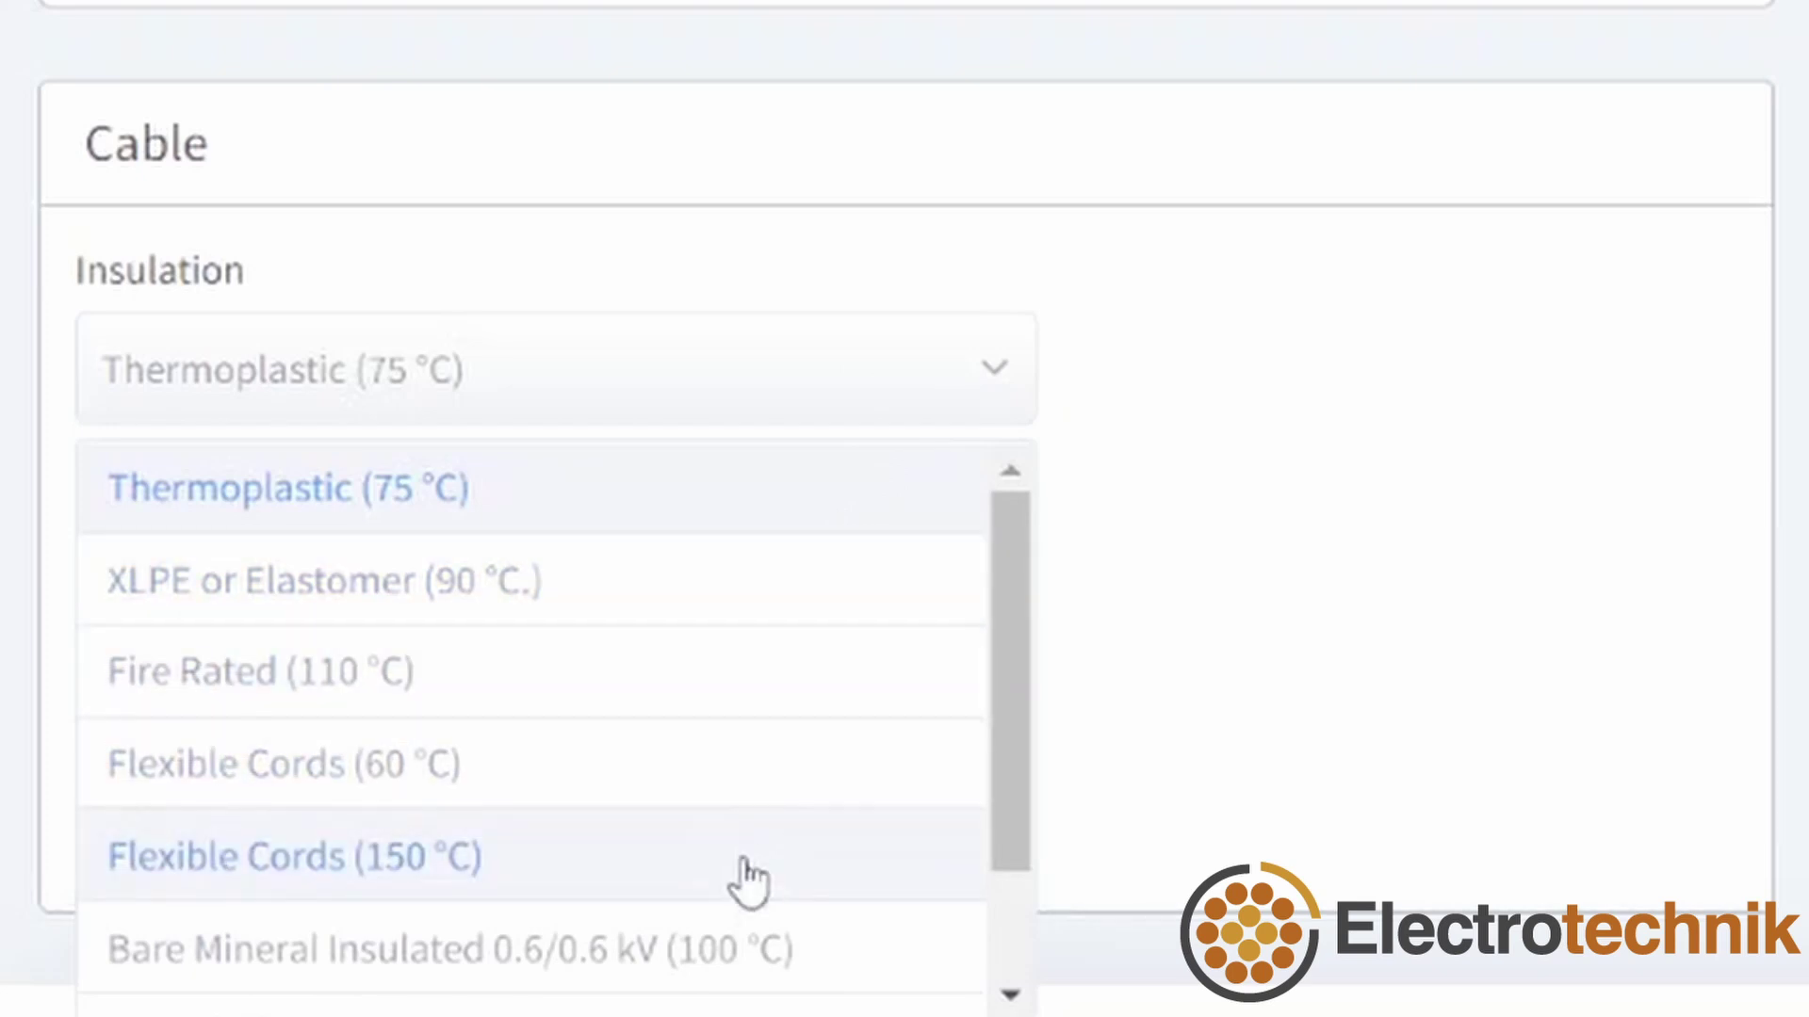
{"action": "scroll", "coordinate": [754, 950], "scroll_direction": "down", "scroll_amount": 2}
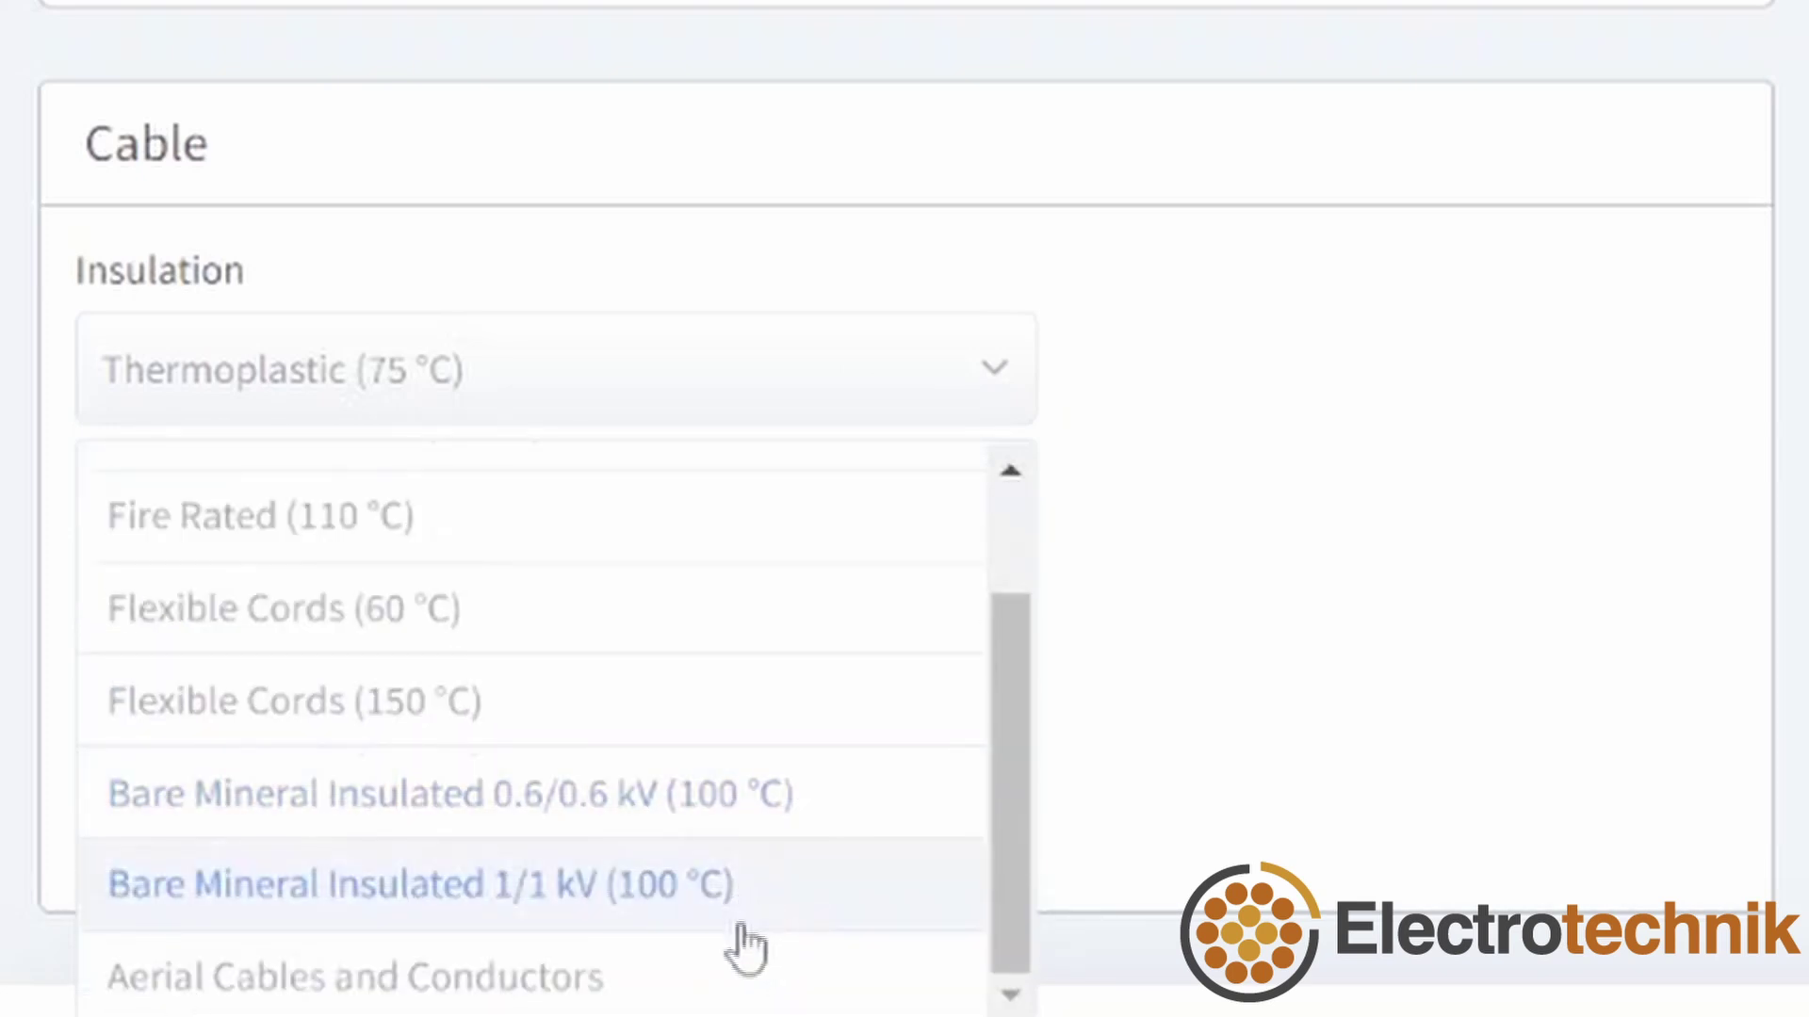
{"action": "scroll", "coordinate": [730, 848], "scroll_direction": "up", "scroll_amount": 2}
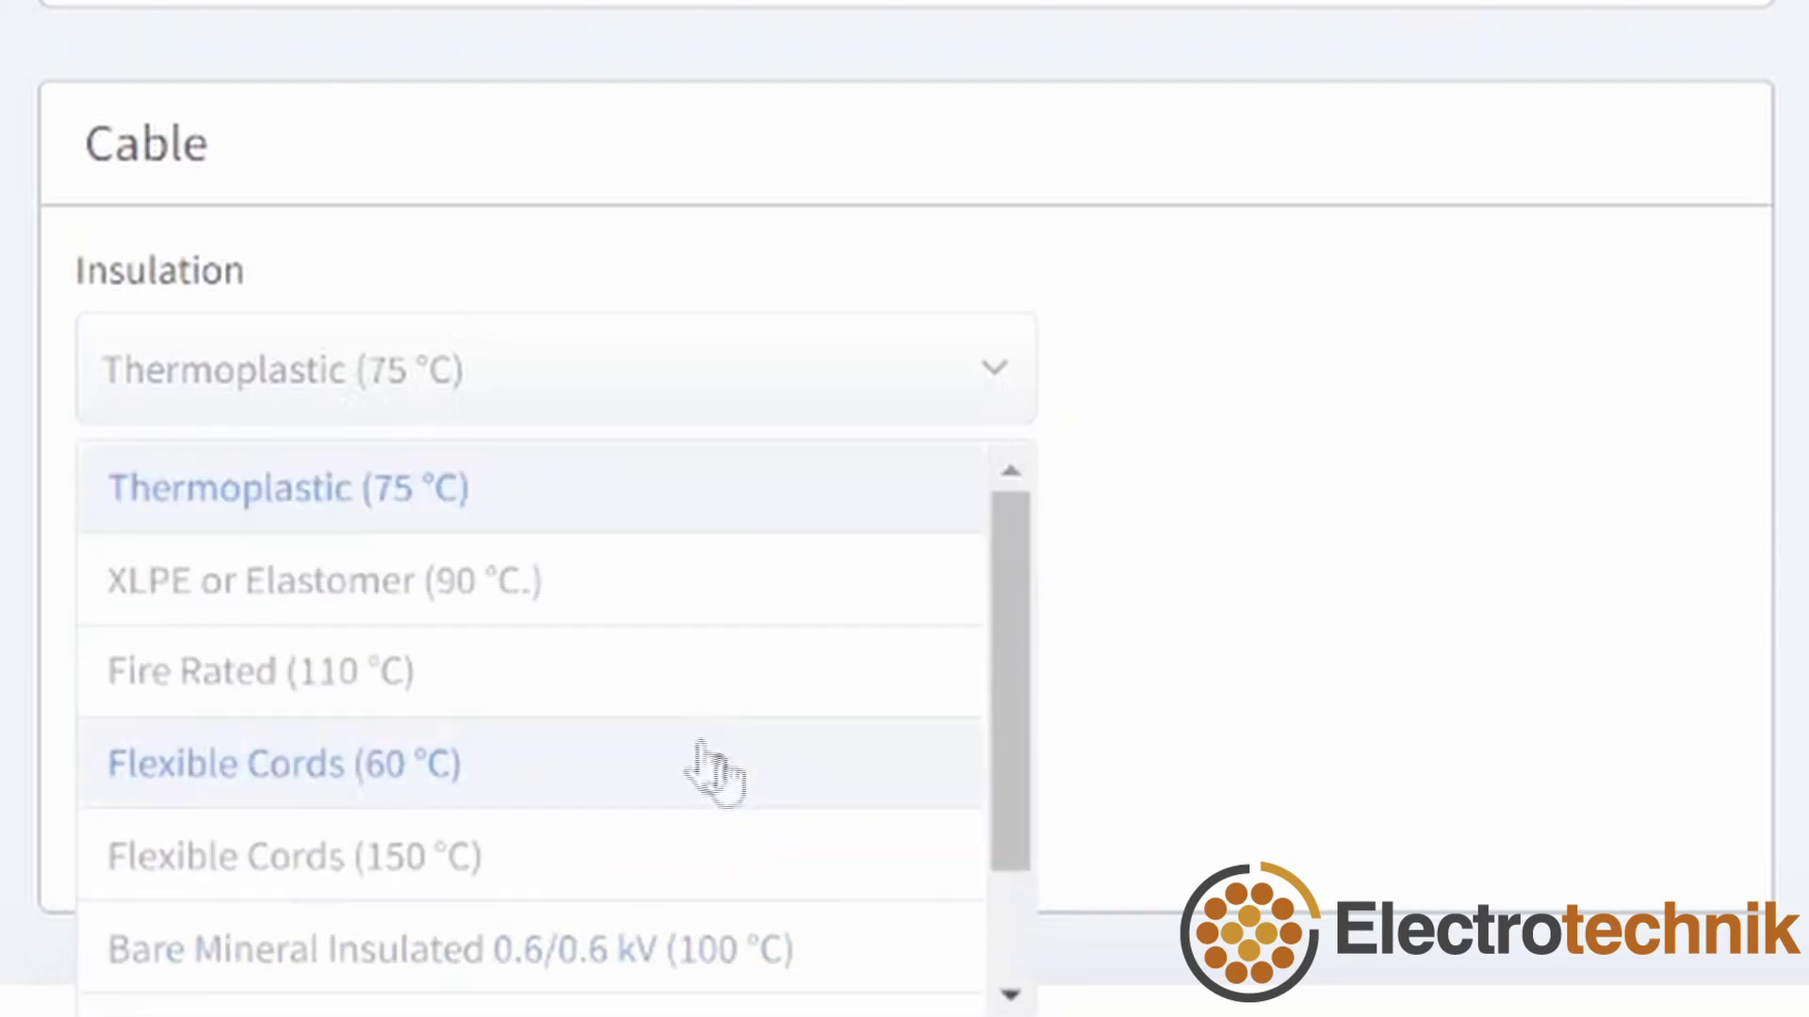
{"action": "left_click", "coordinate": [595, 518]}
{"action": "left_click", "coordinate": [648, 636]}
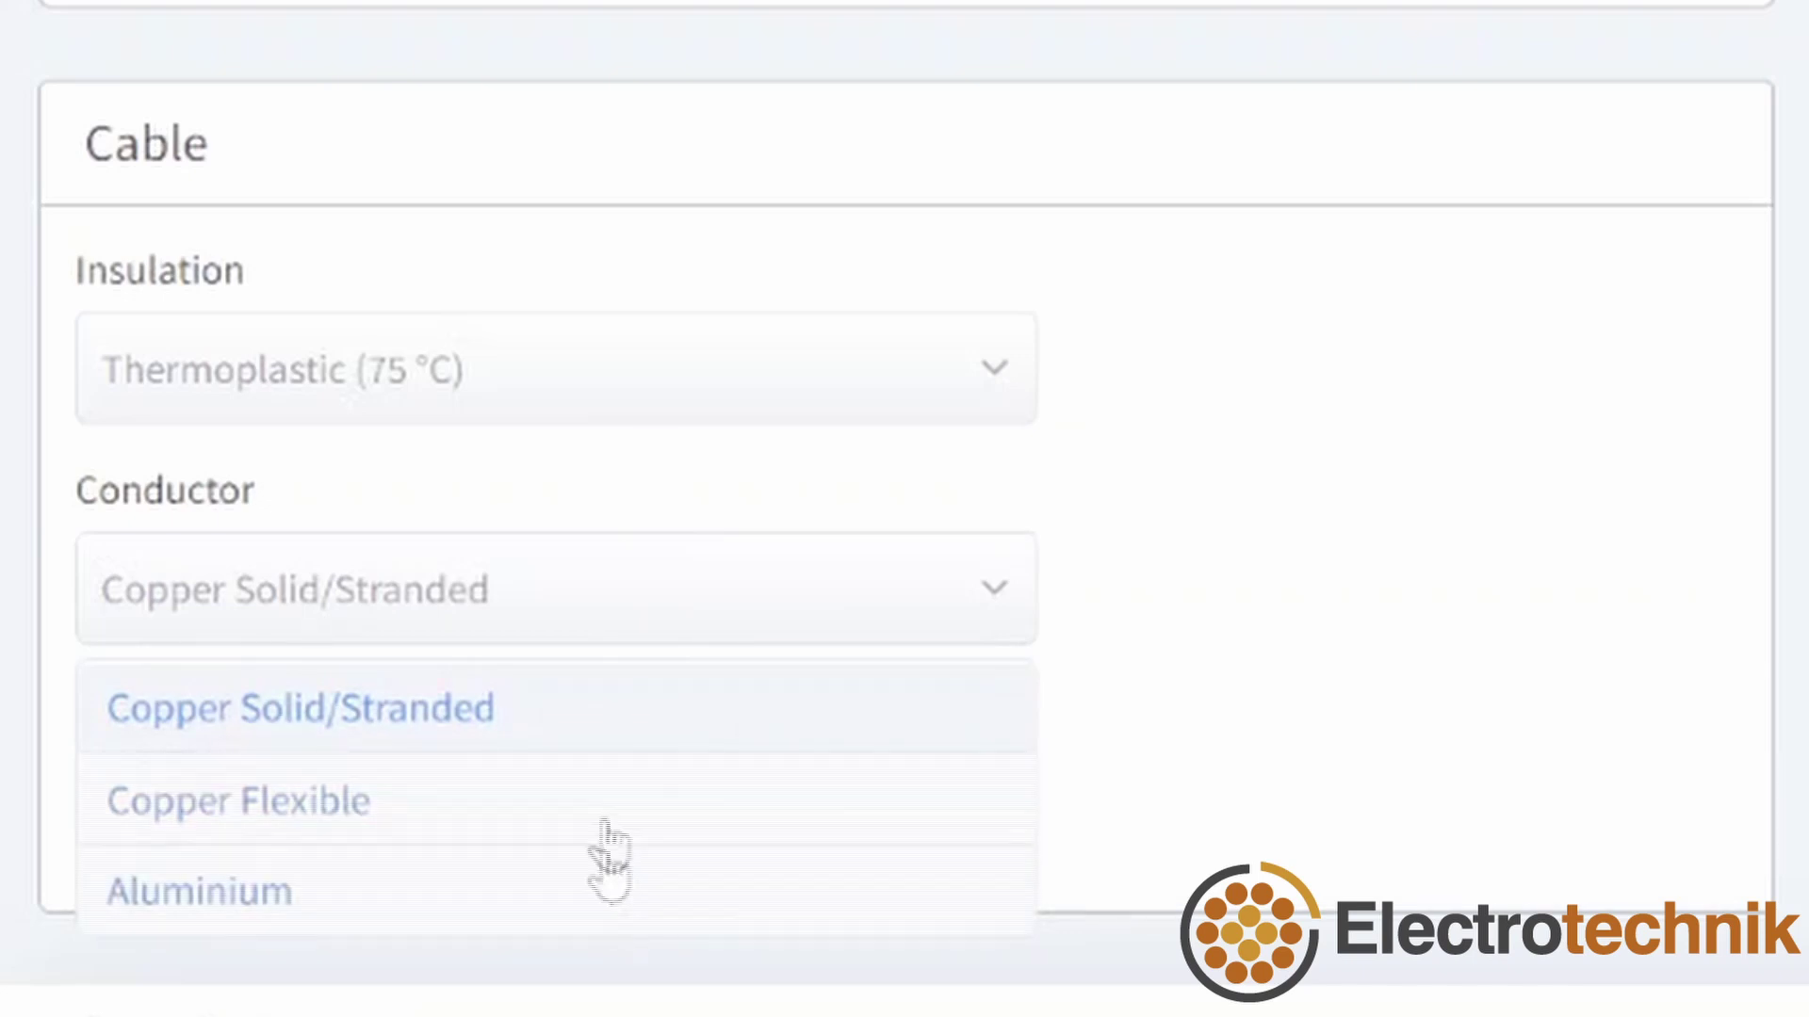
{"action": "left_click", "coordinate": [593, 759]}
{"action": "left_click", "coordinate": [618, 840]}
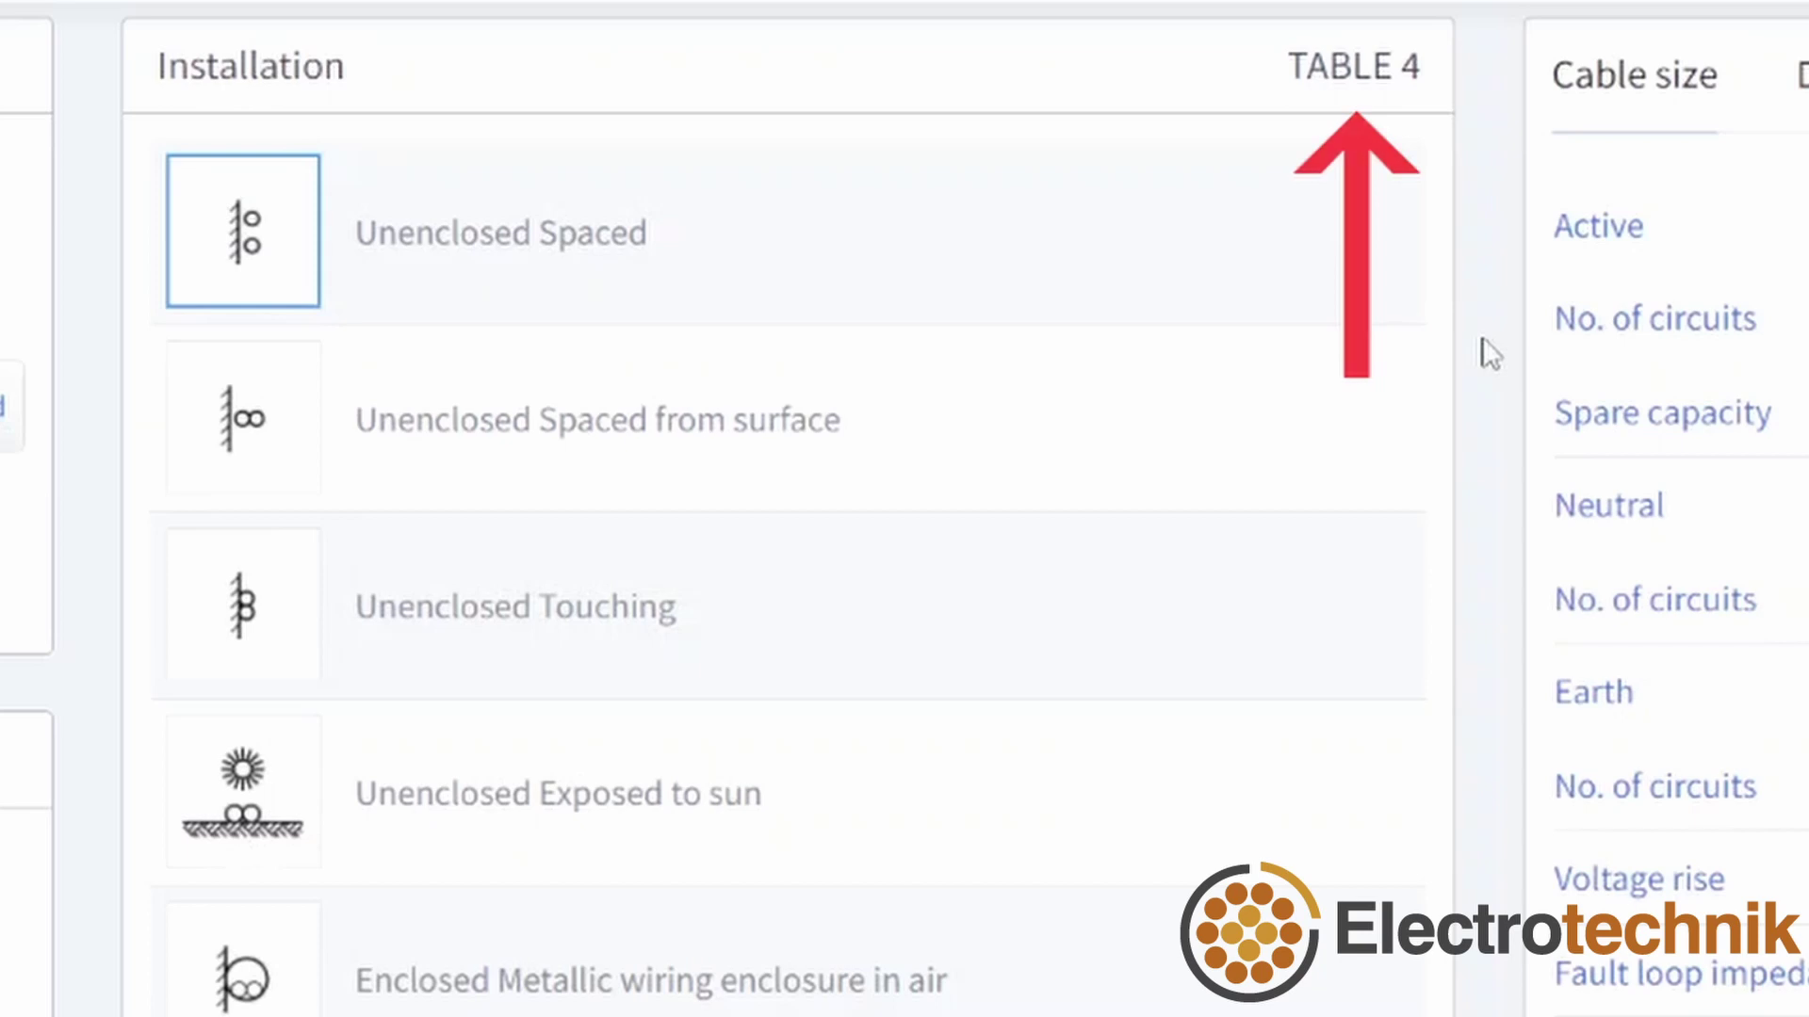
{"action": "left_click", "coordinate": [1303, 588]}
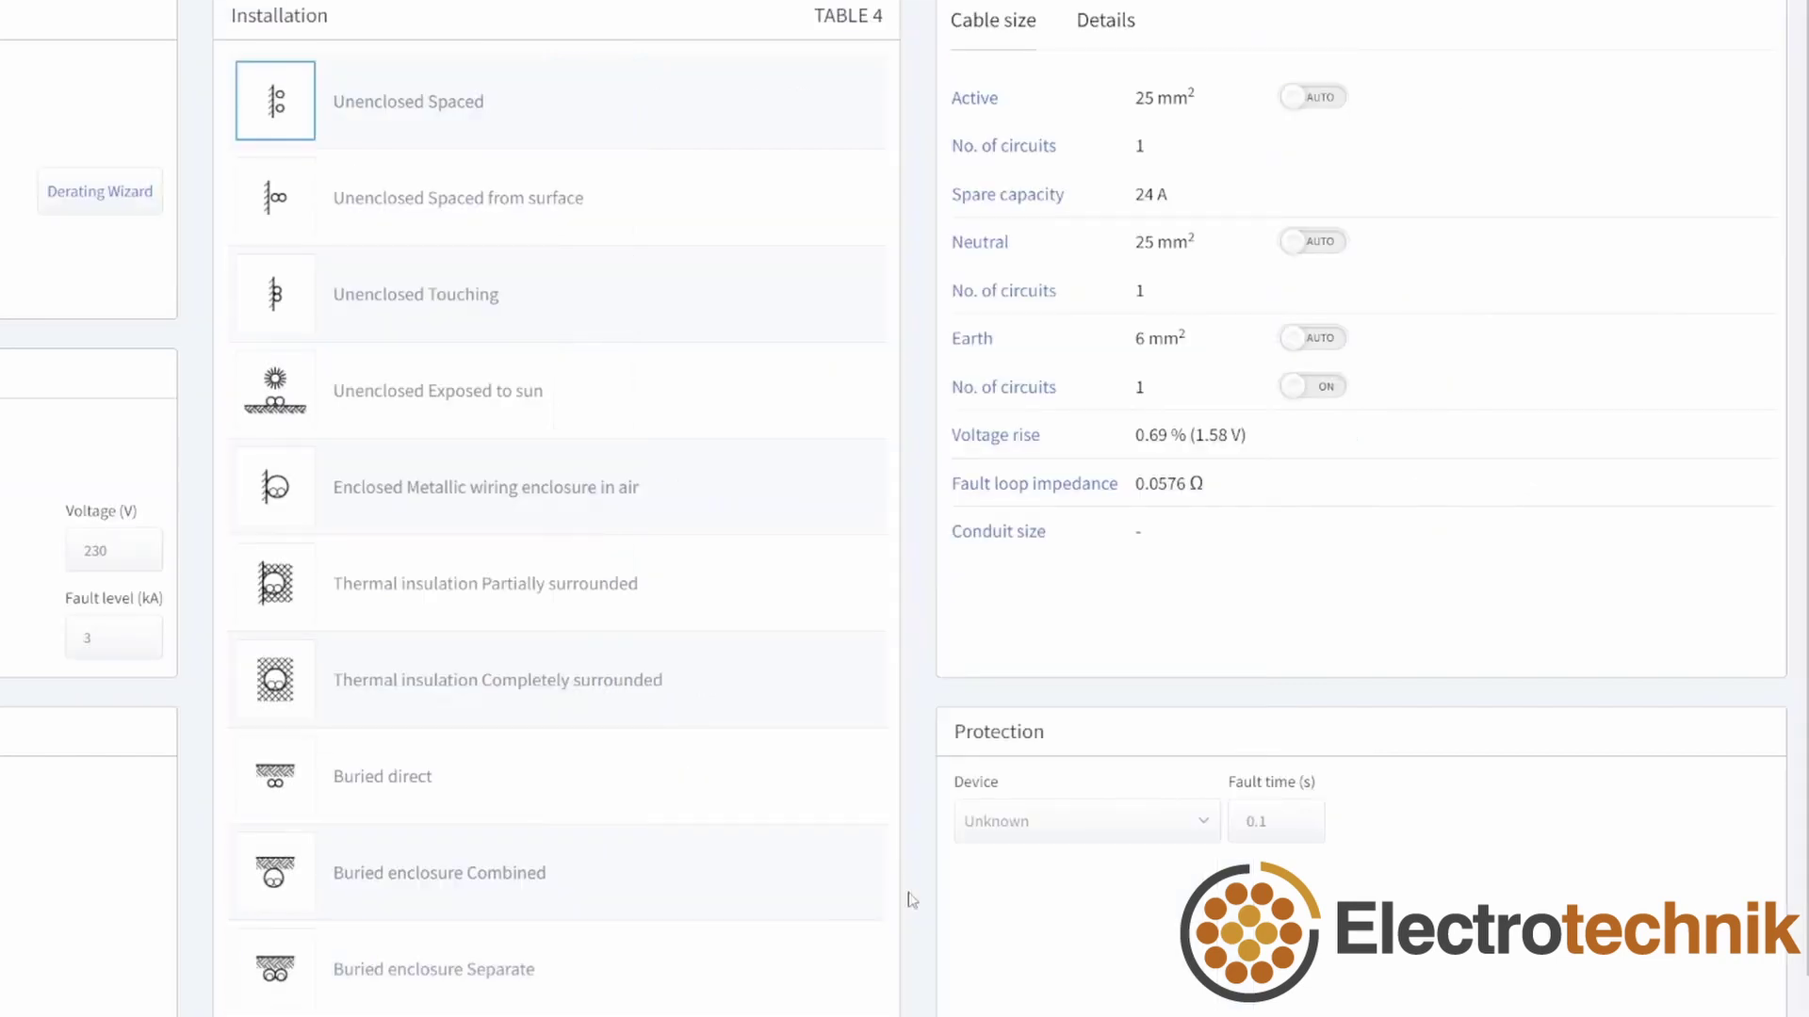
{"action": "left_click", "coordinate": [579, 189]}
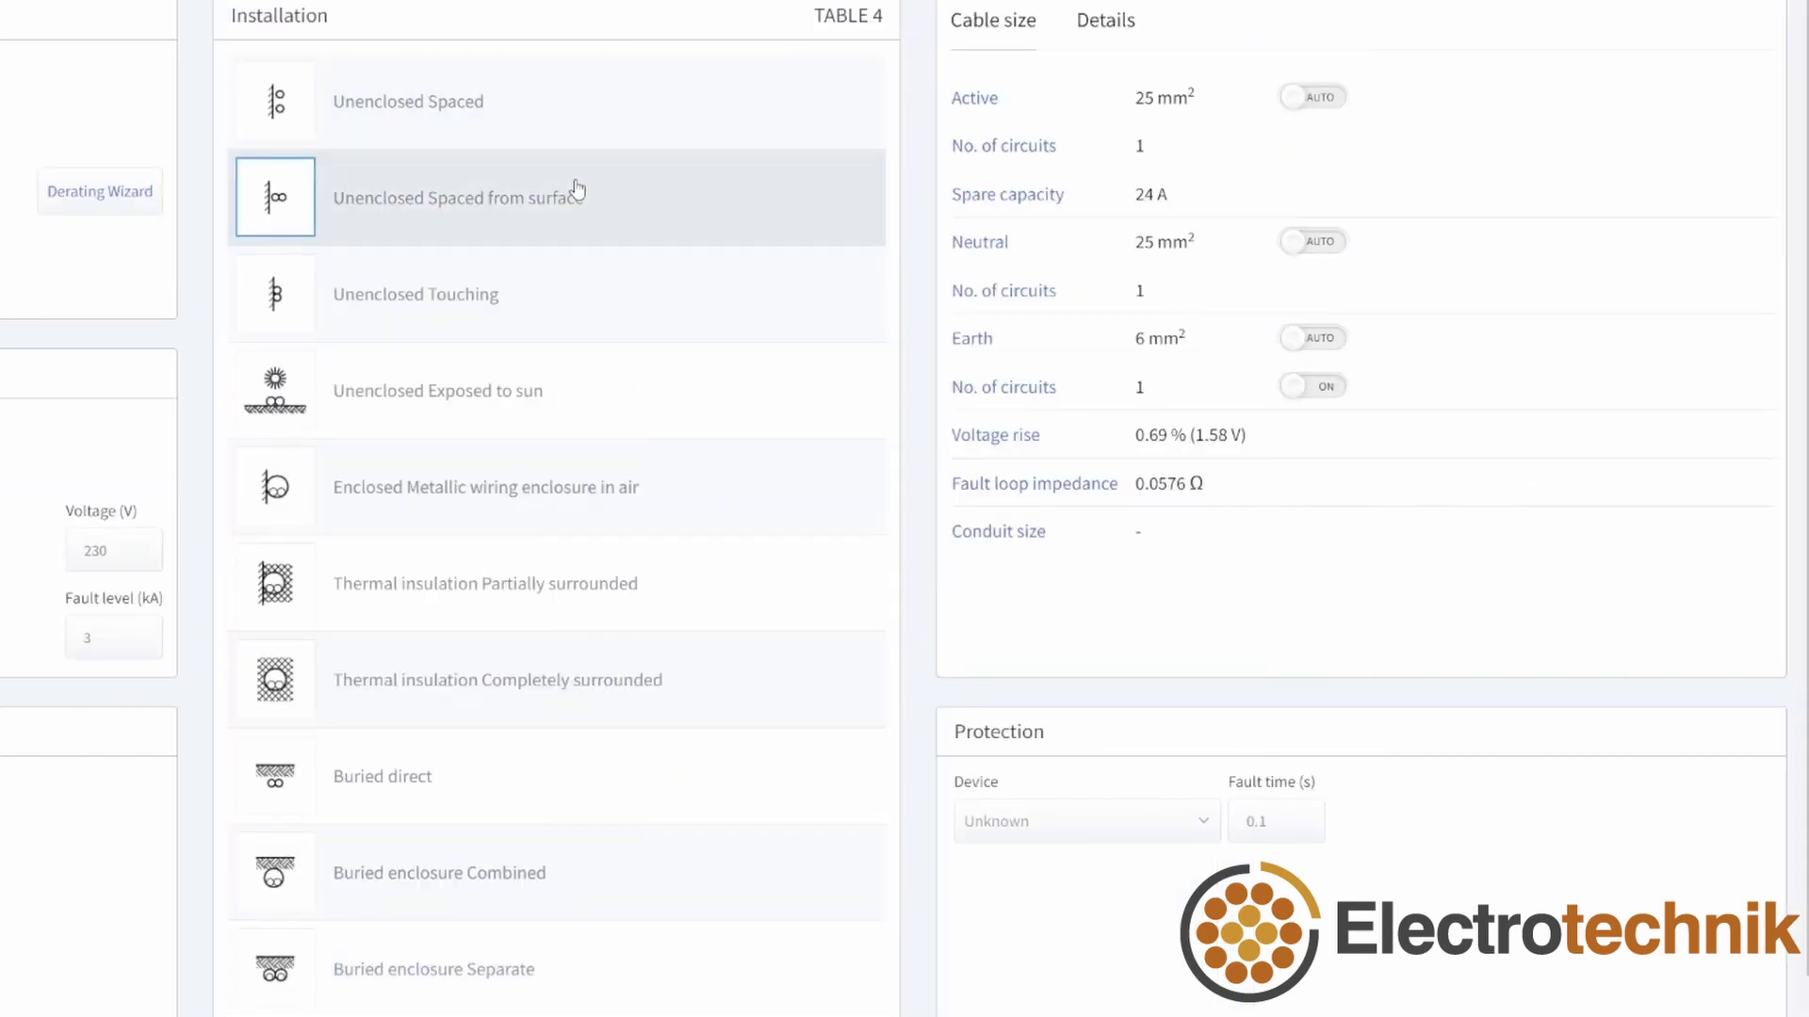
{"action": "left_click", "coordinate": [610, 306]}
{"action": "left_click", "coordinate": [523, 796]}
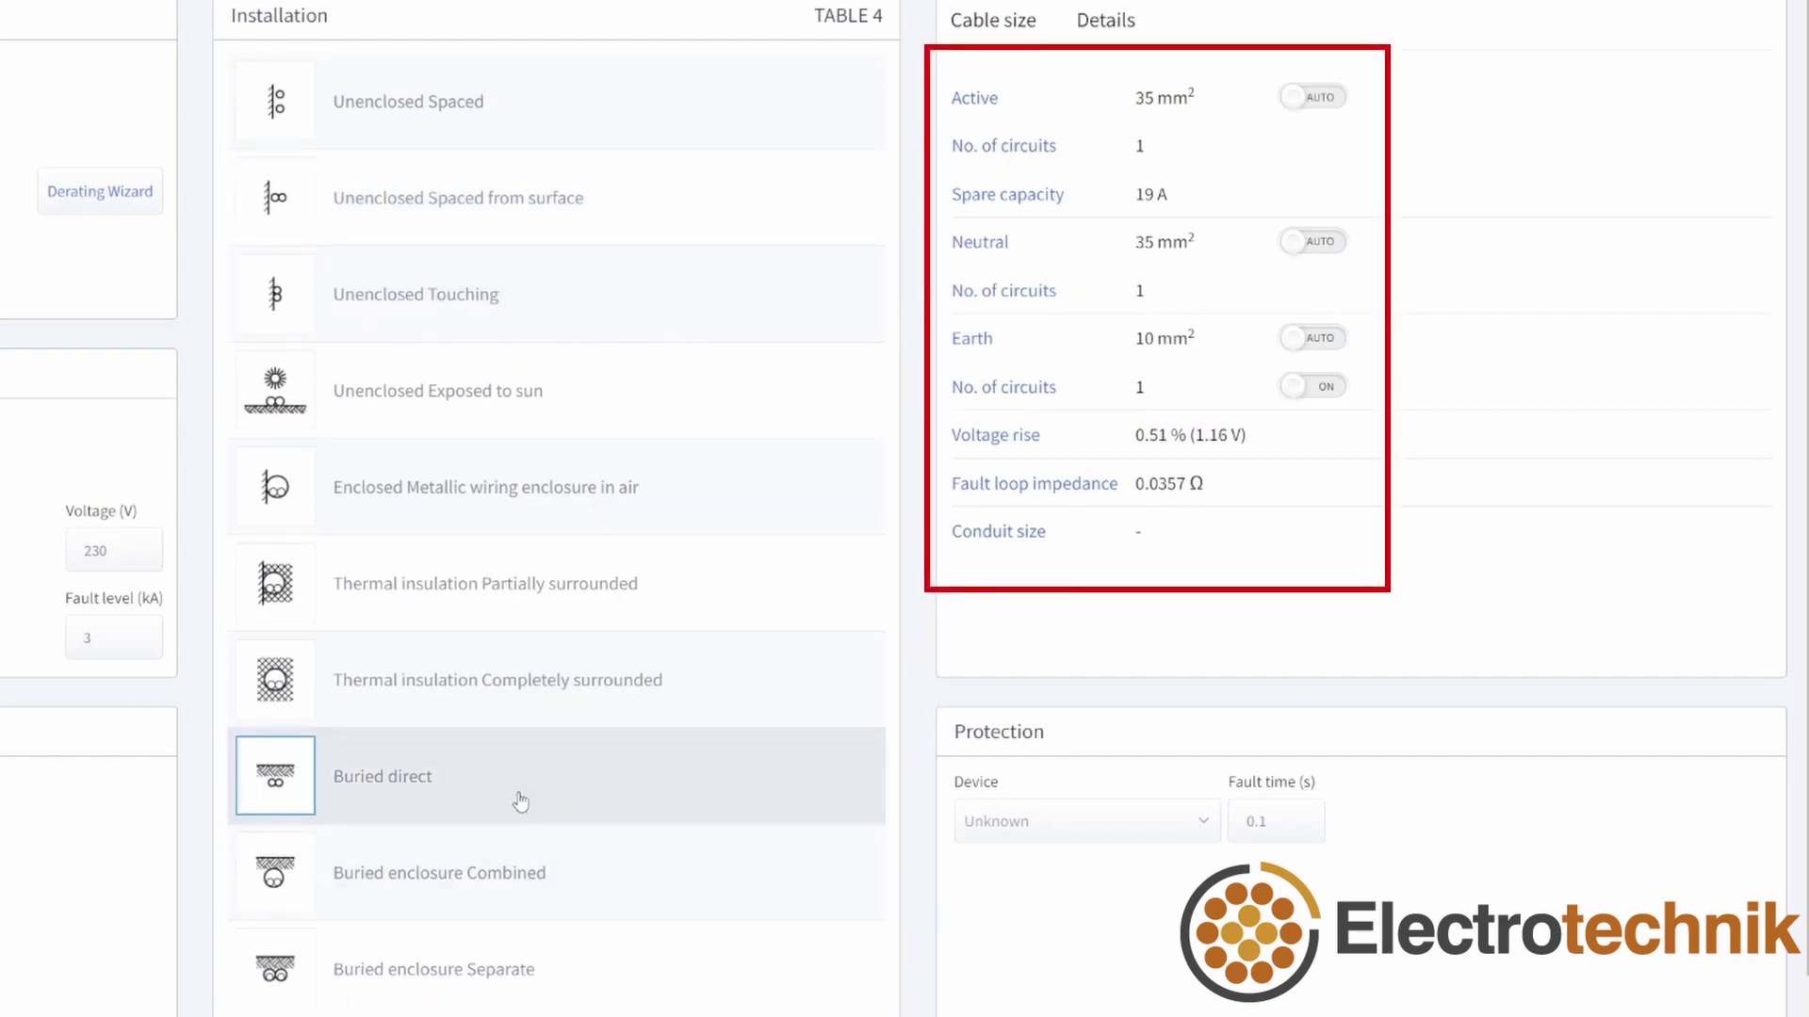
{"action": "left_click", "coordinate": [515, 956]}
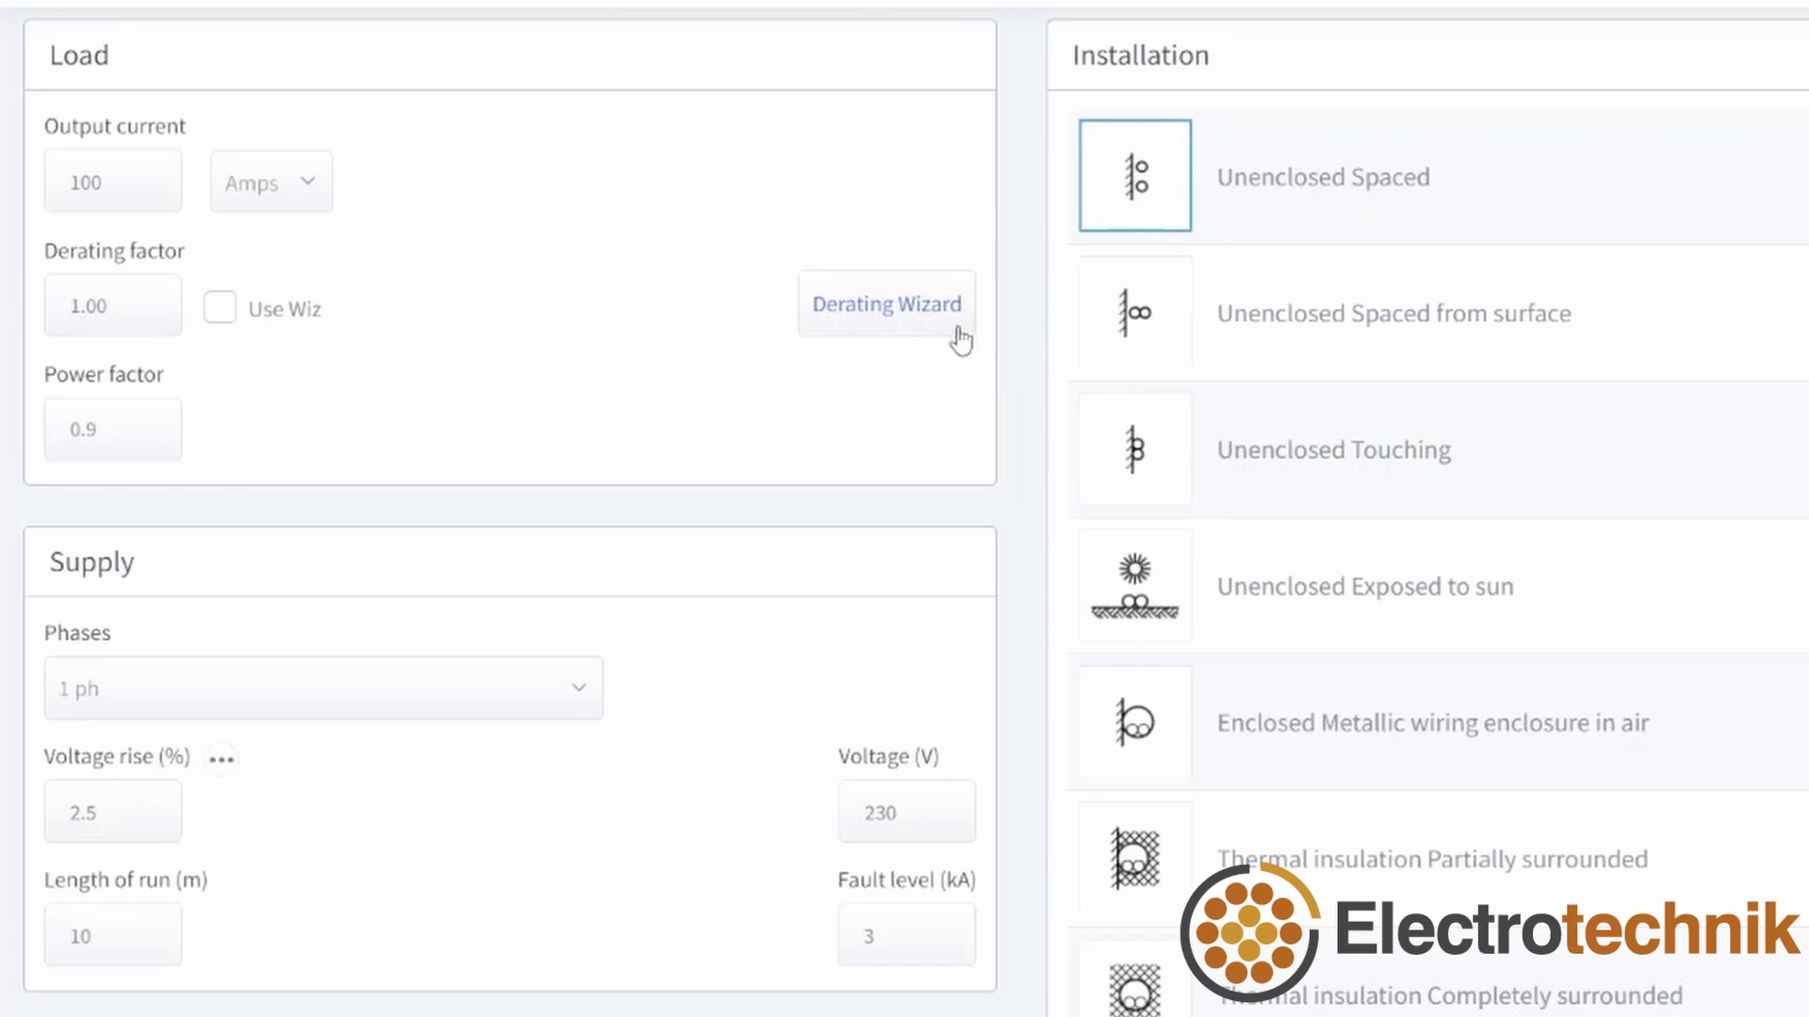
Open and close the Derating Wizard, then pick Buried direct in the Installation list
{"action": "left_click", "coordinate": [911, 311]}
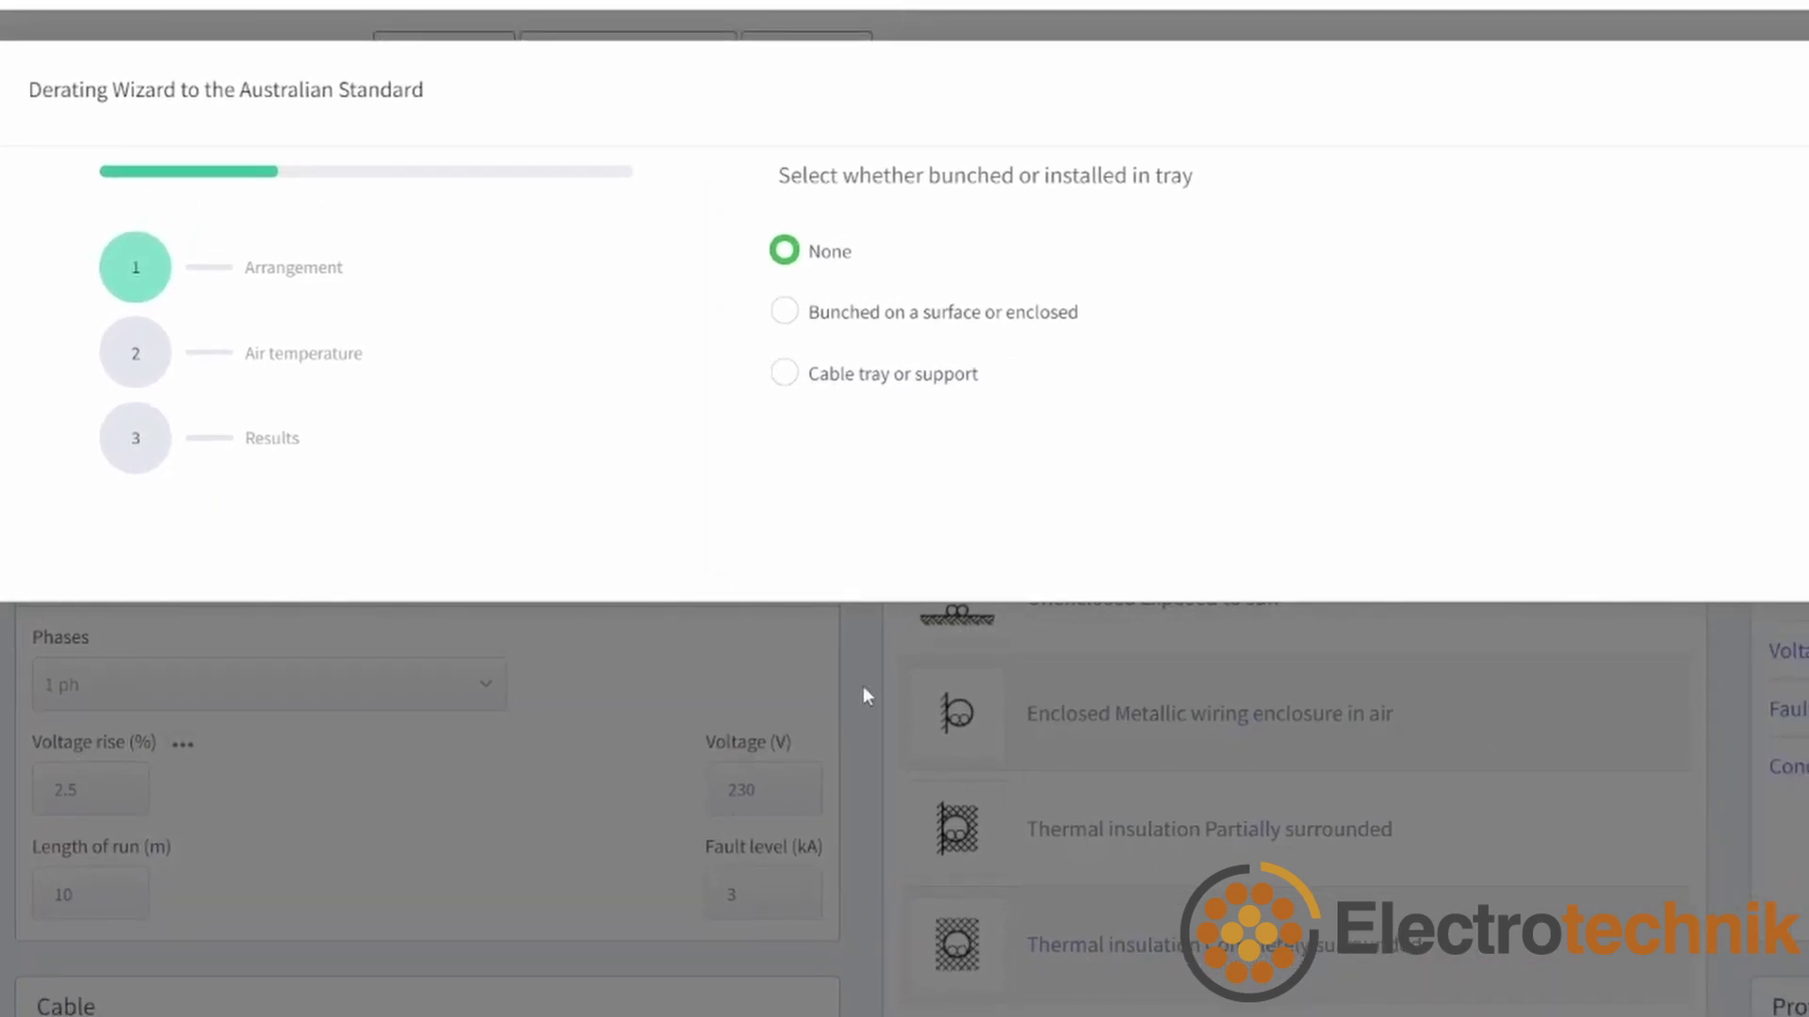
{"action": "left_click", "coordinate": [952, 824]}
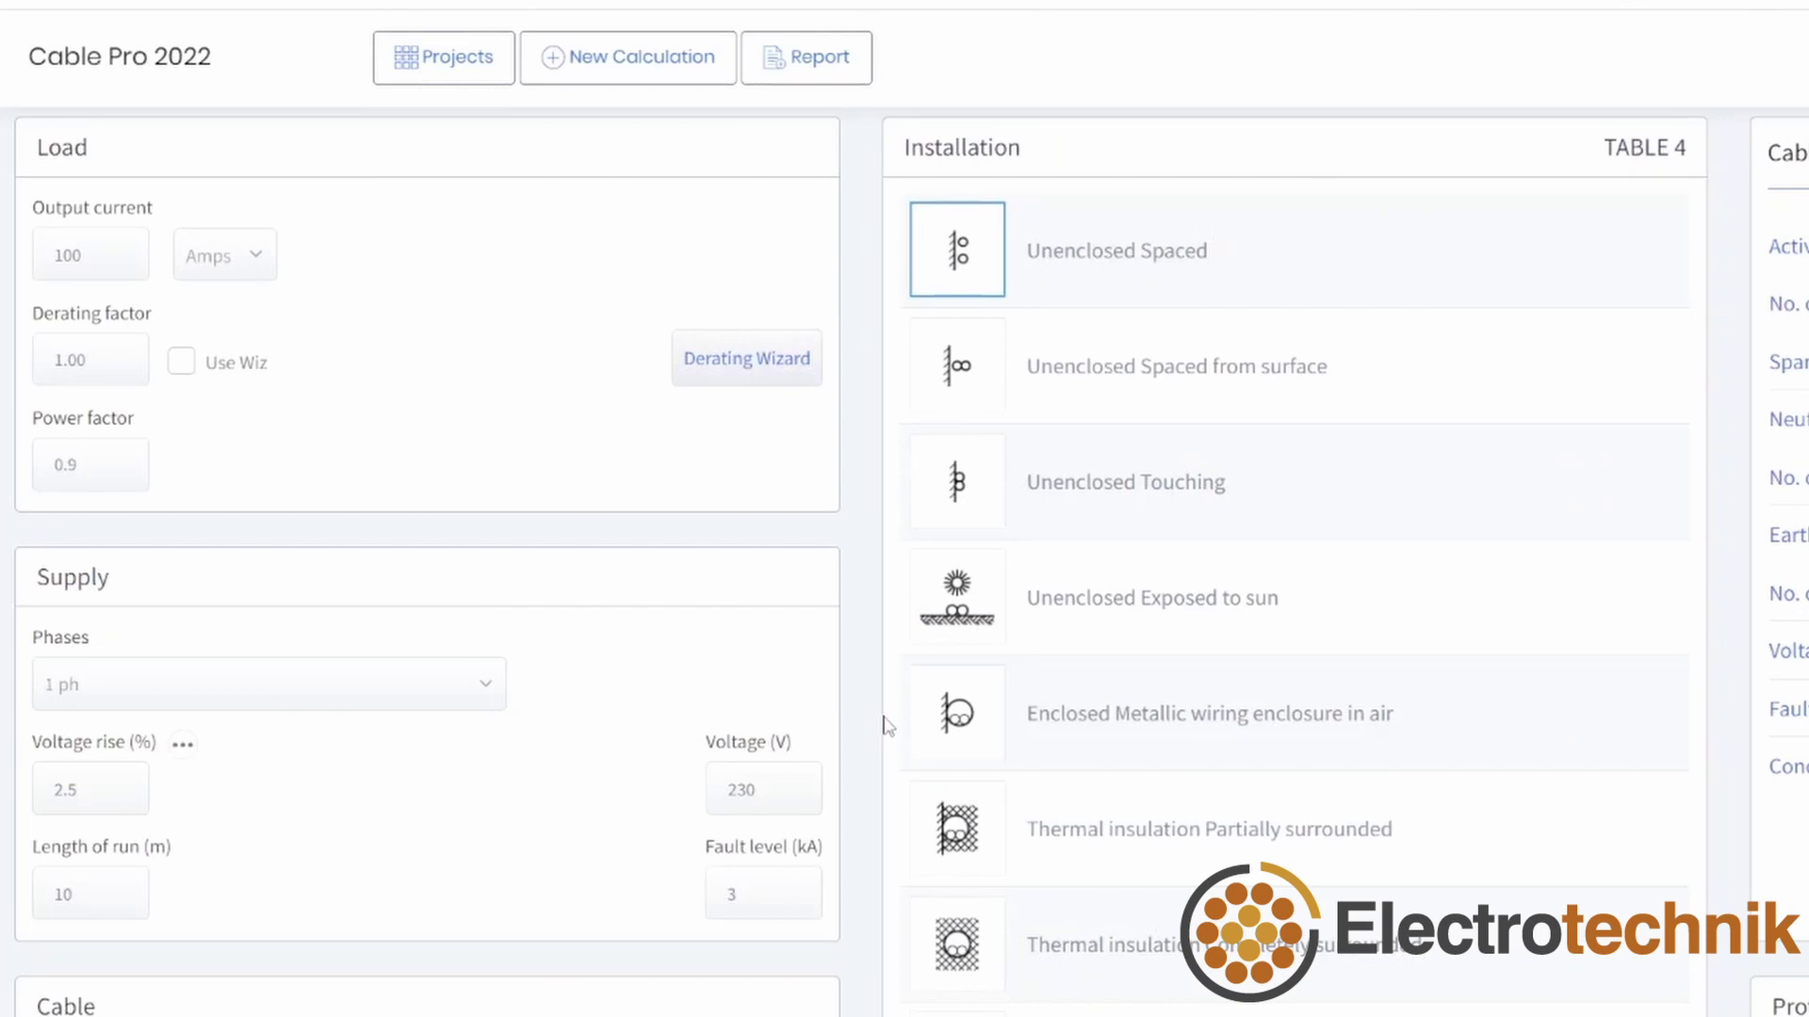
{"action": "scroll", "coordinate": [969, 895], "scroll_direction": "down", "scroll_amount": 2}
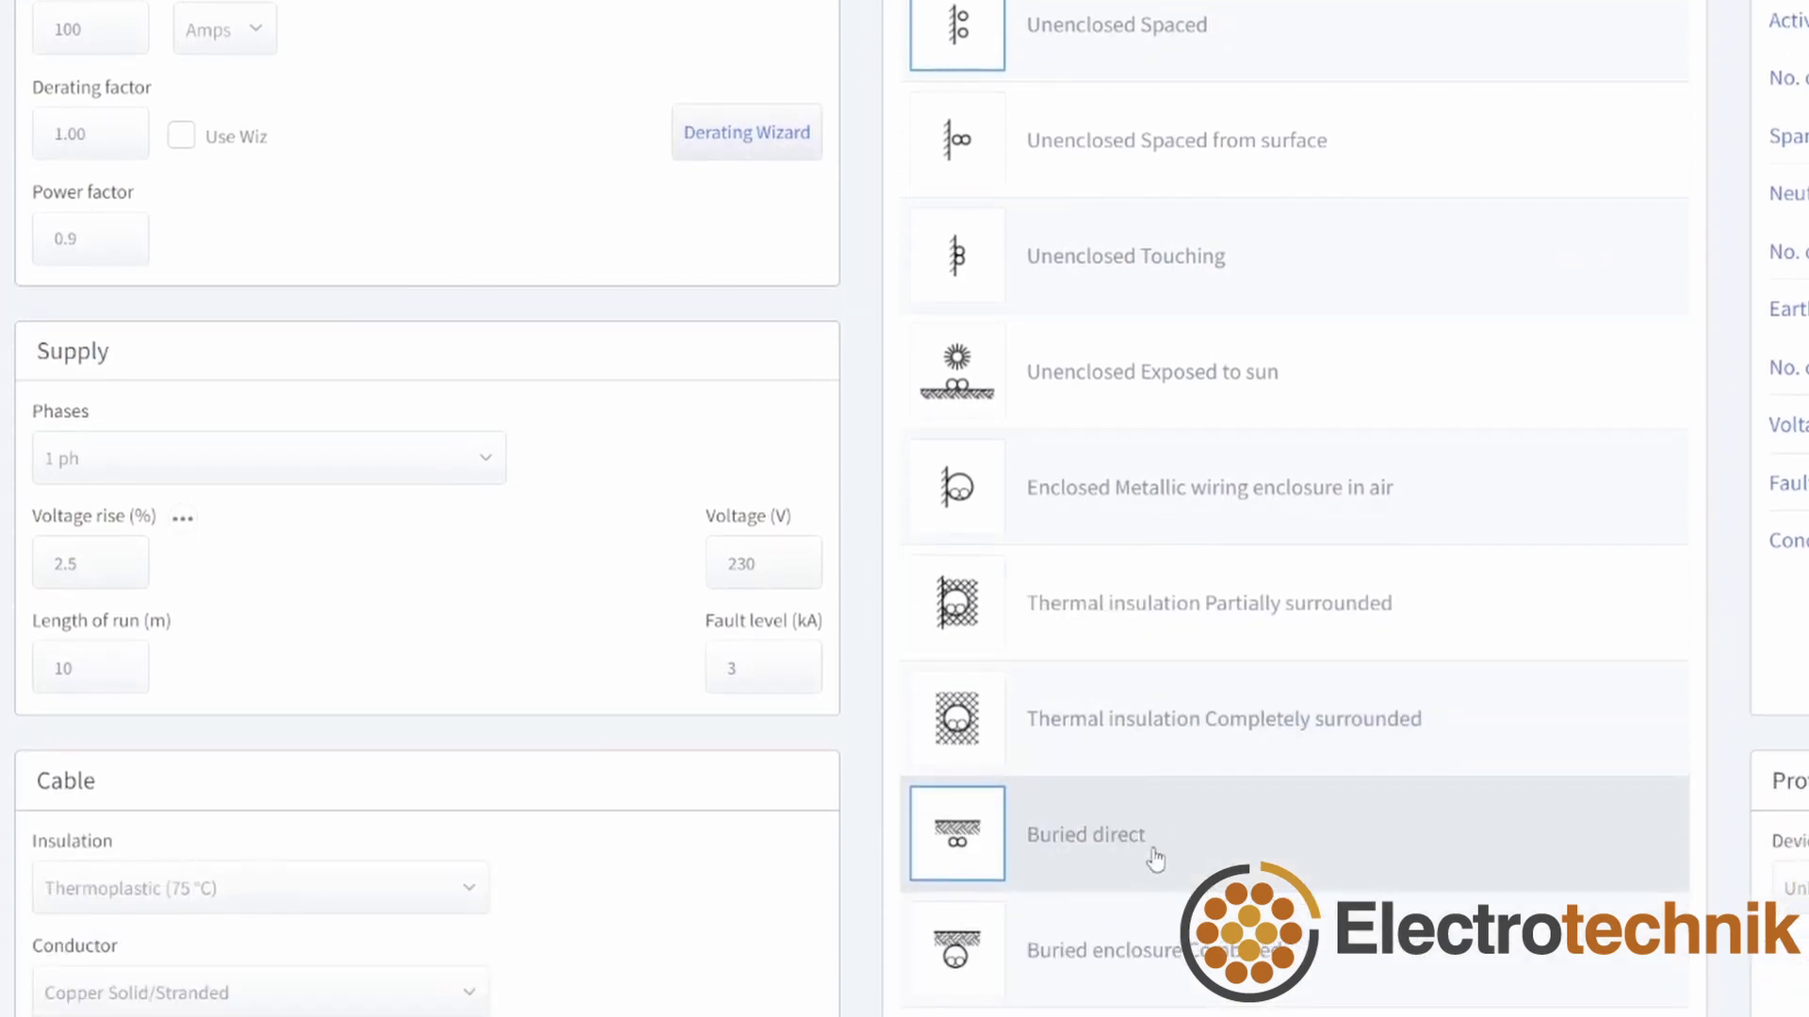
{"action": "left_click", "coordinate": [1153, 856]}
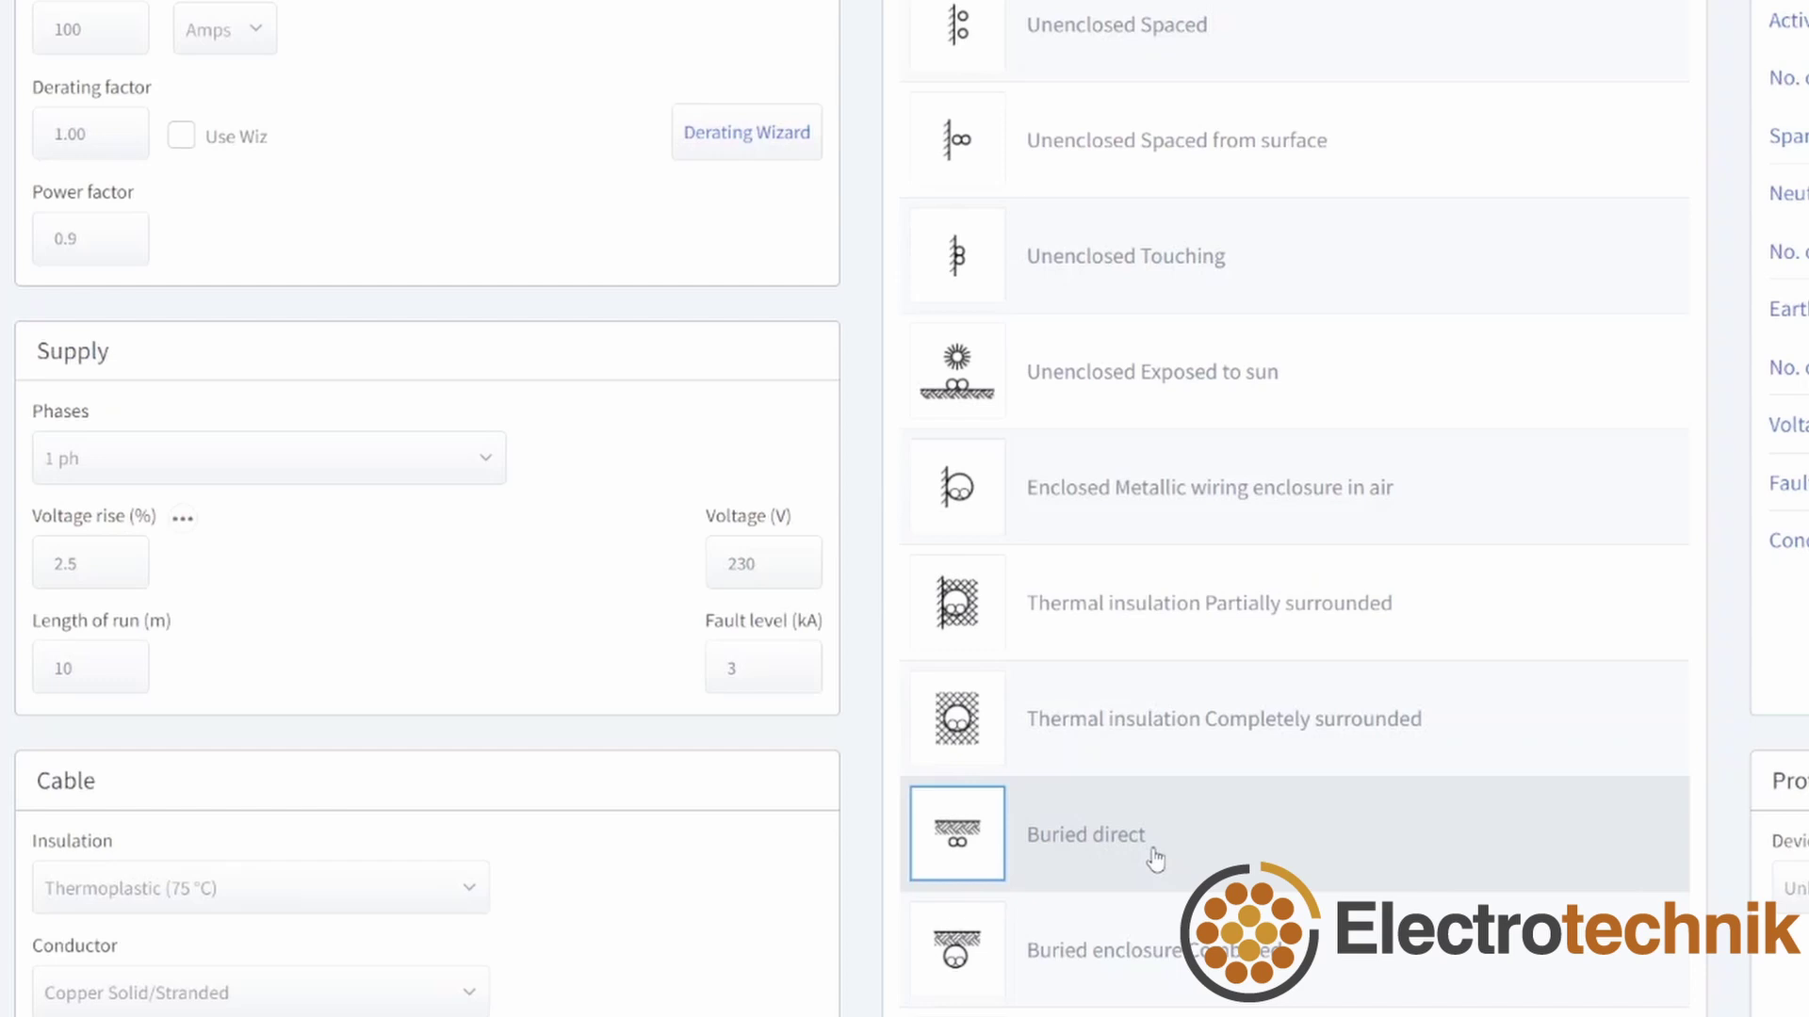
{"action": "scroll", "coordinate": [743, 323], "scroll_direction": "up", "scroll_amount": 2}
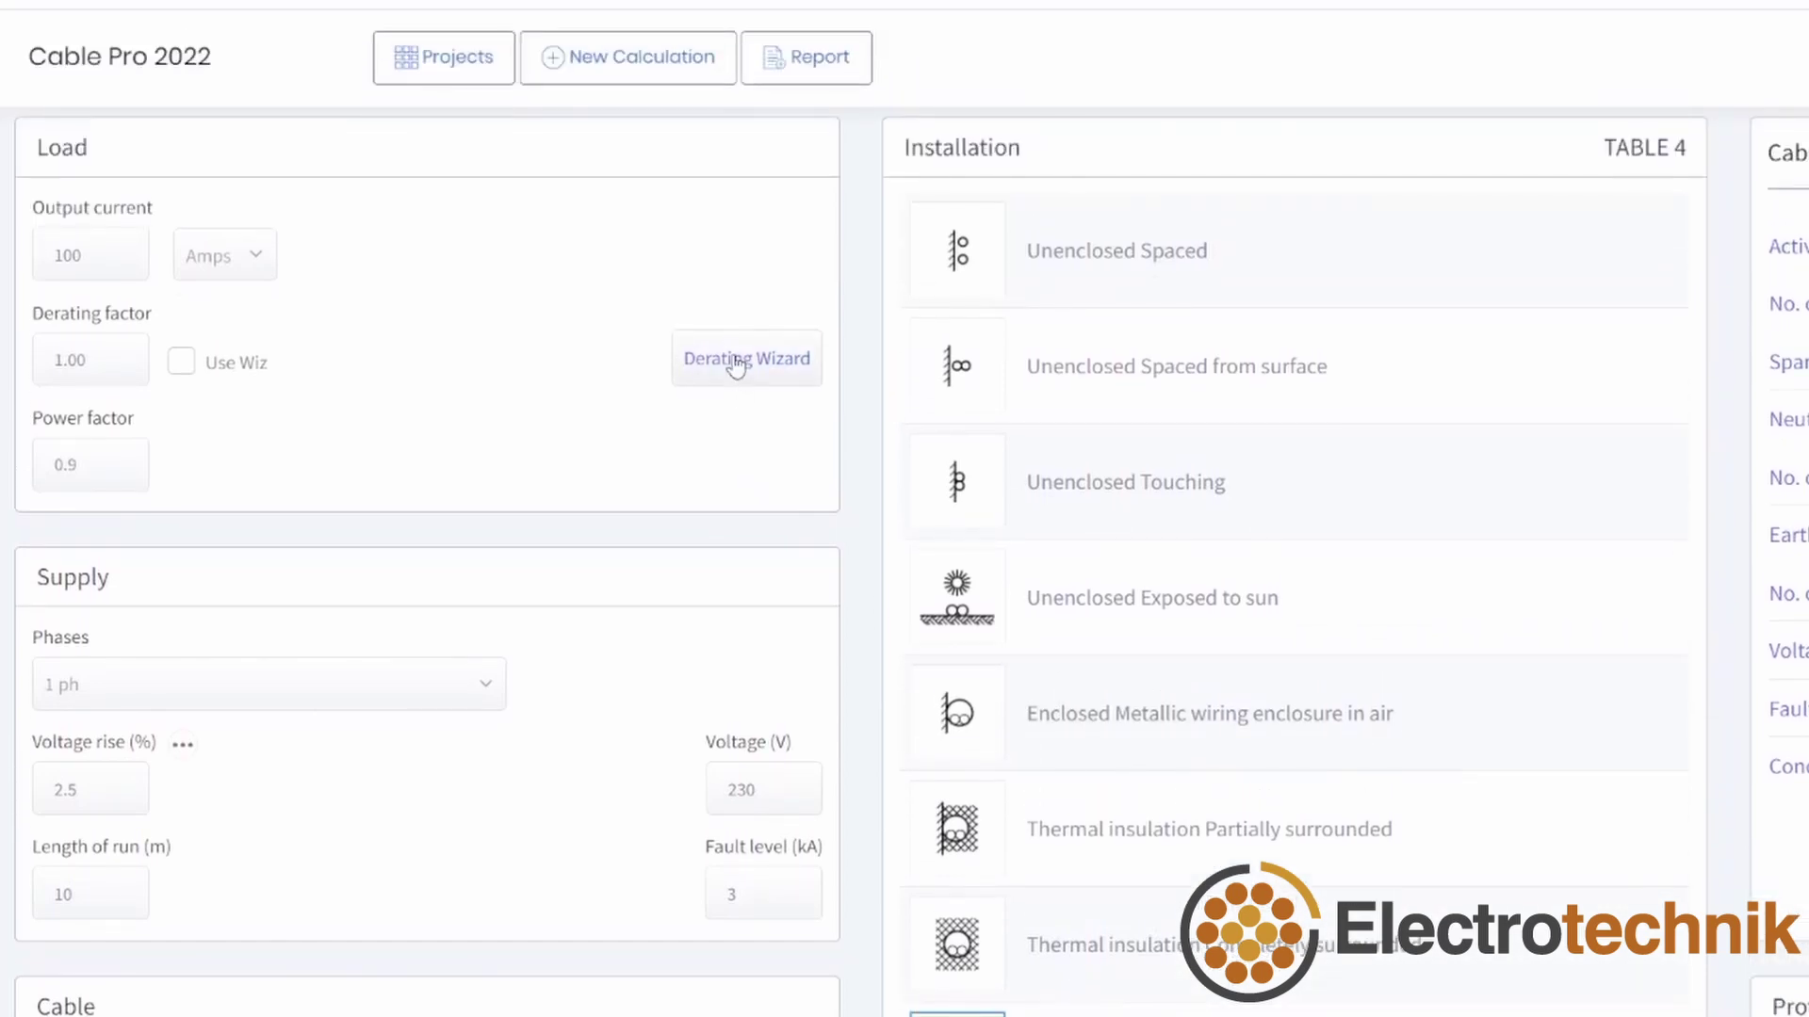
In the Derating Wizard, drop the standard 0.5 m depth and set burial depth to 2.1 m
{"action": "left_click", "coordinate": [737, 363]}
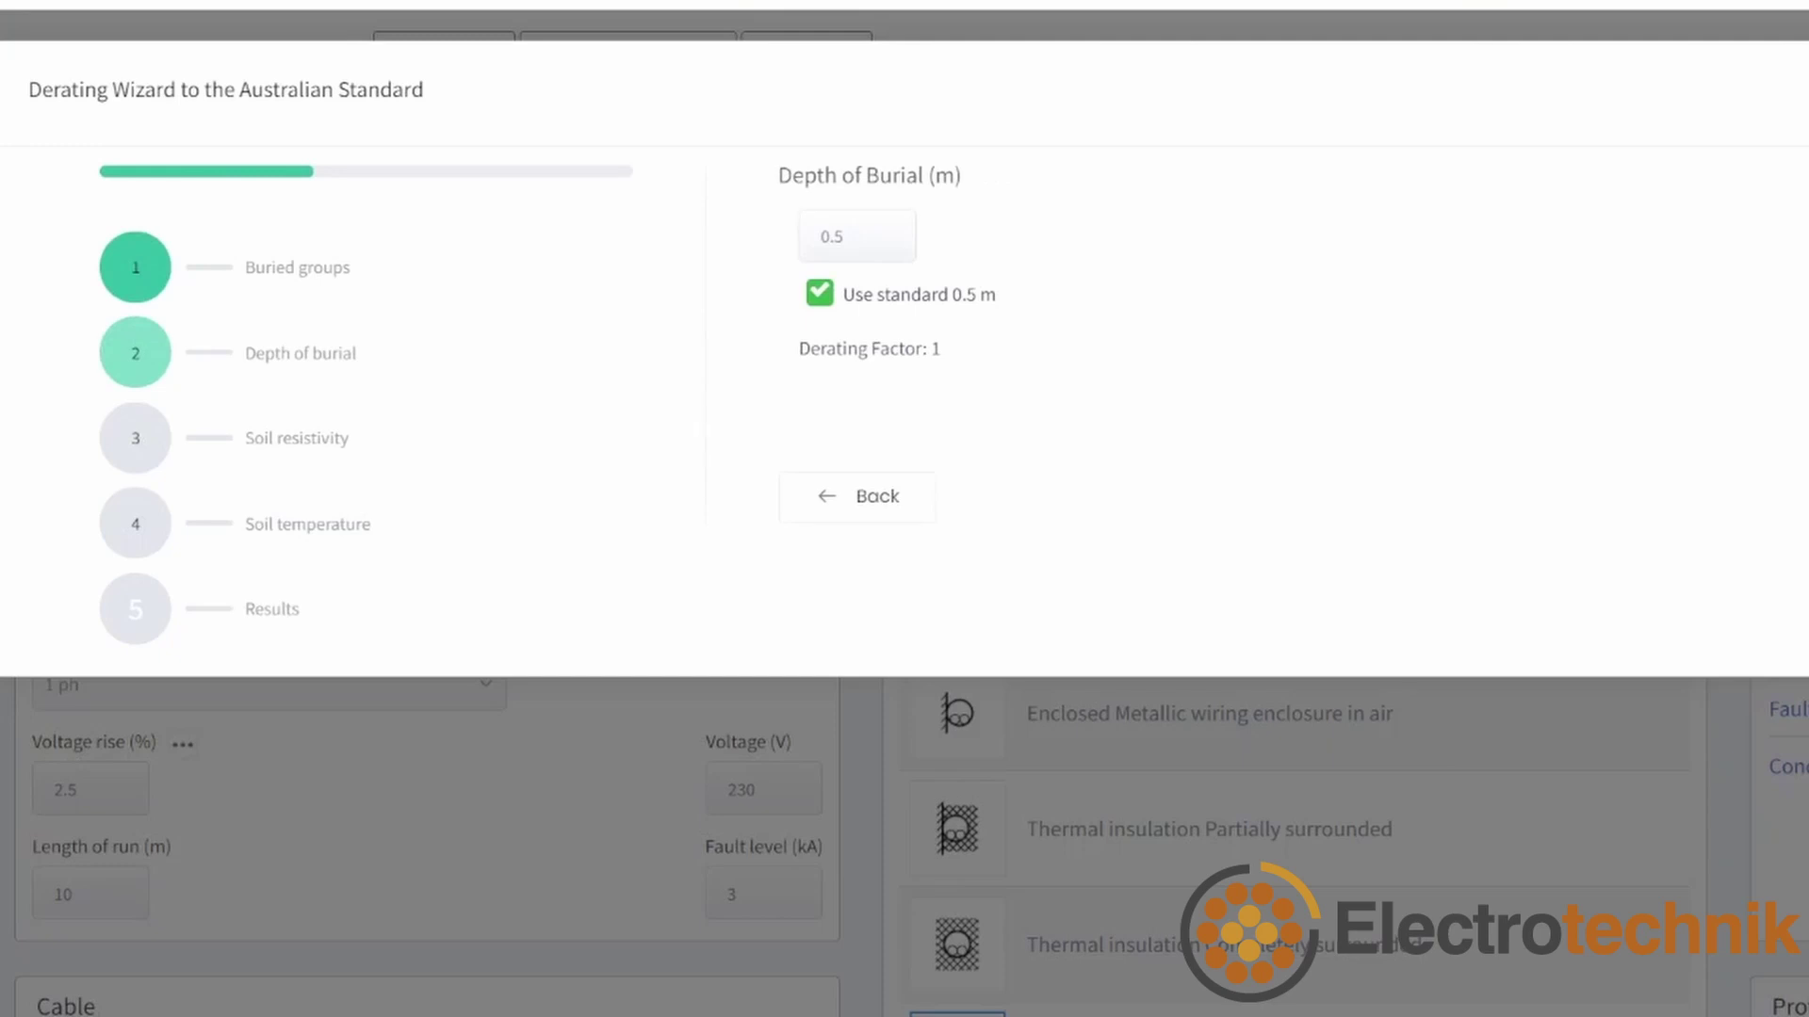
{"action": "left_click", "coordinate": [935, 318]}
{"action": "left_click", "coordinate": [882, 232]}
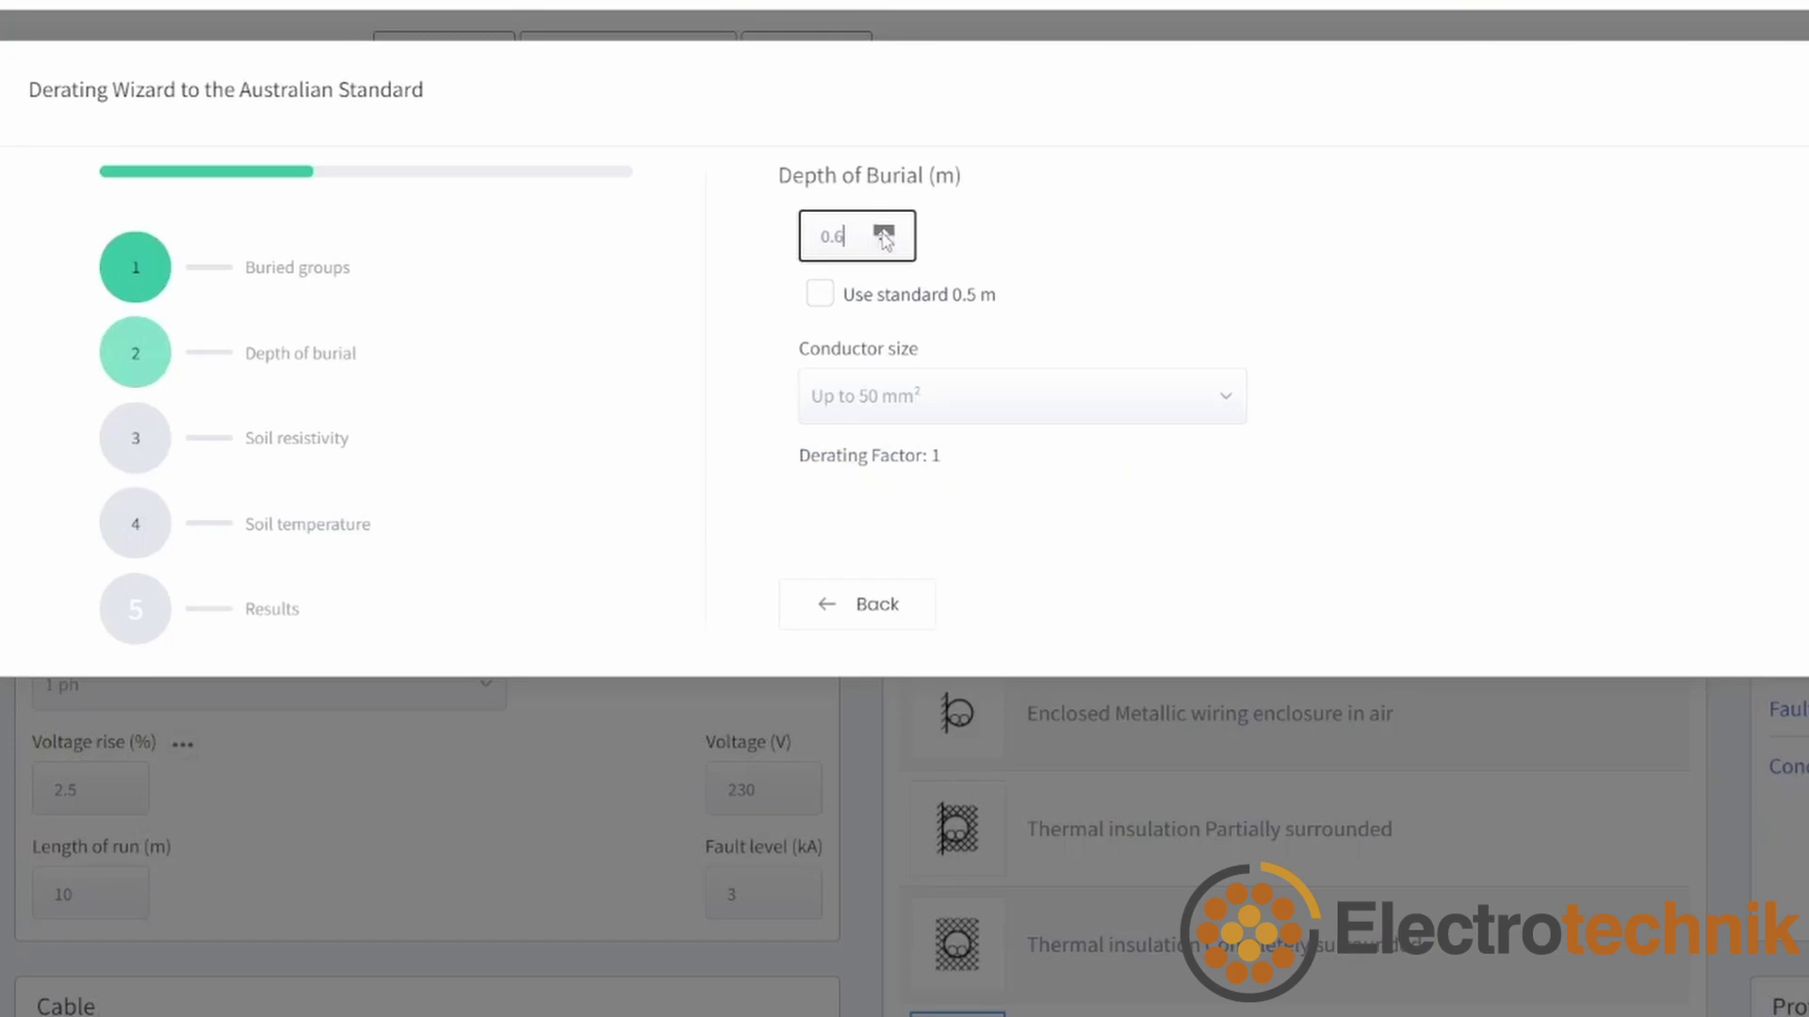
{"action": "left_click", "coordinate": [882, 232]}
{"action": "left_click", "coordinate": [882, 232]}
{"action": "left_click", "coordinate": [883, 232]}
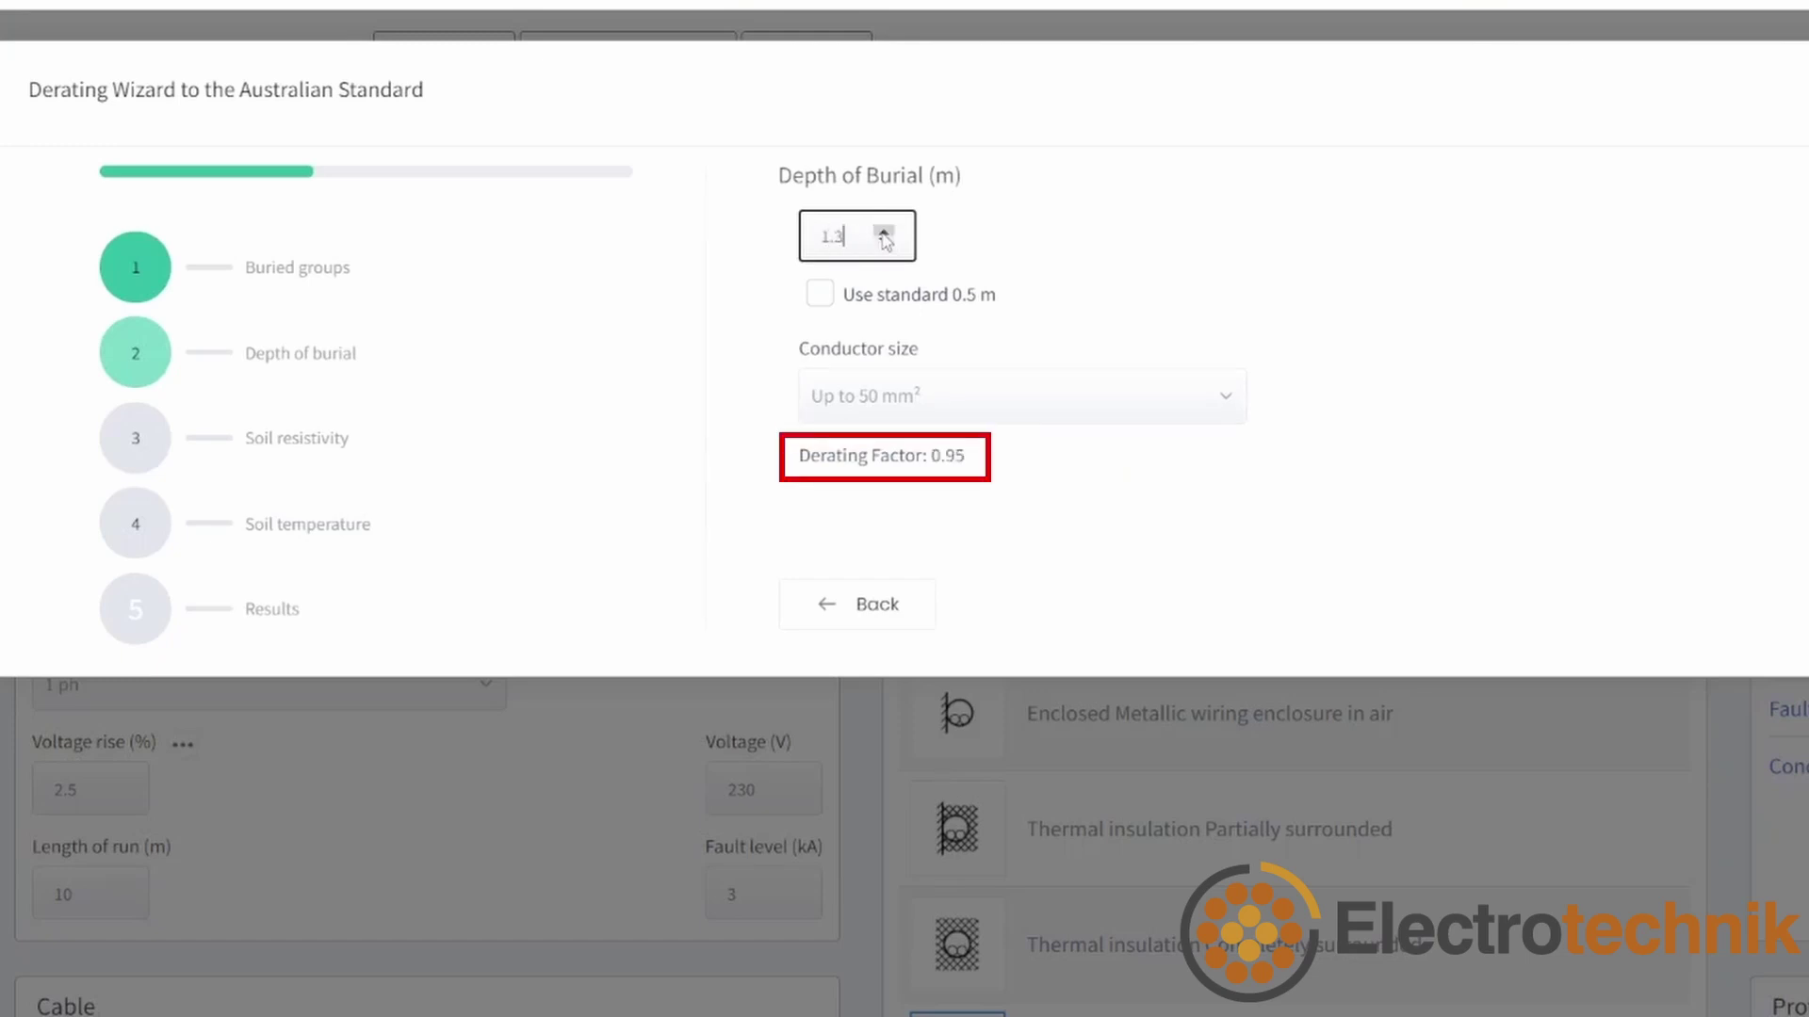
{"action": "left_click", "coordinate": [883, 232]}
{"action": "left_click", "coordinate": [883, 232]}
{"action": "left_click", "coordinate": [883, 232]}
{"action": "left_click", "coordinate": [883, 232]}
{"action": "left_click", "coordinate": [883, 232]}
{"action": "left_click", "coordinate": [883, 232]}
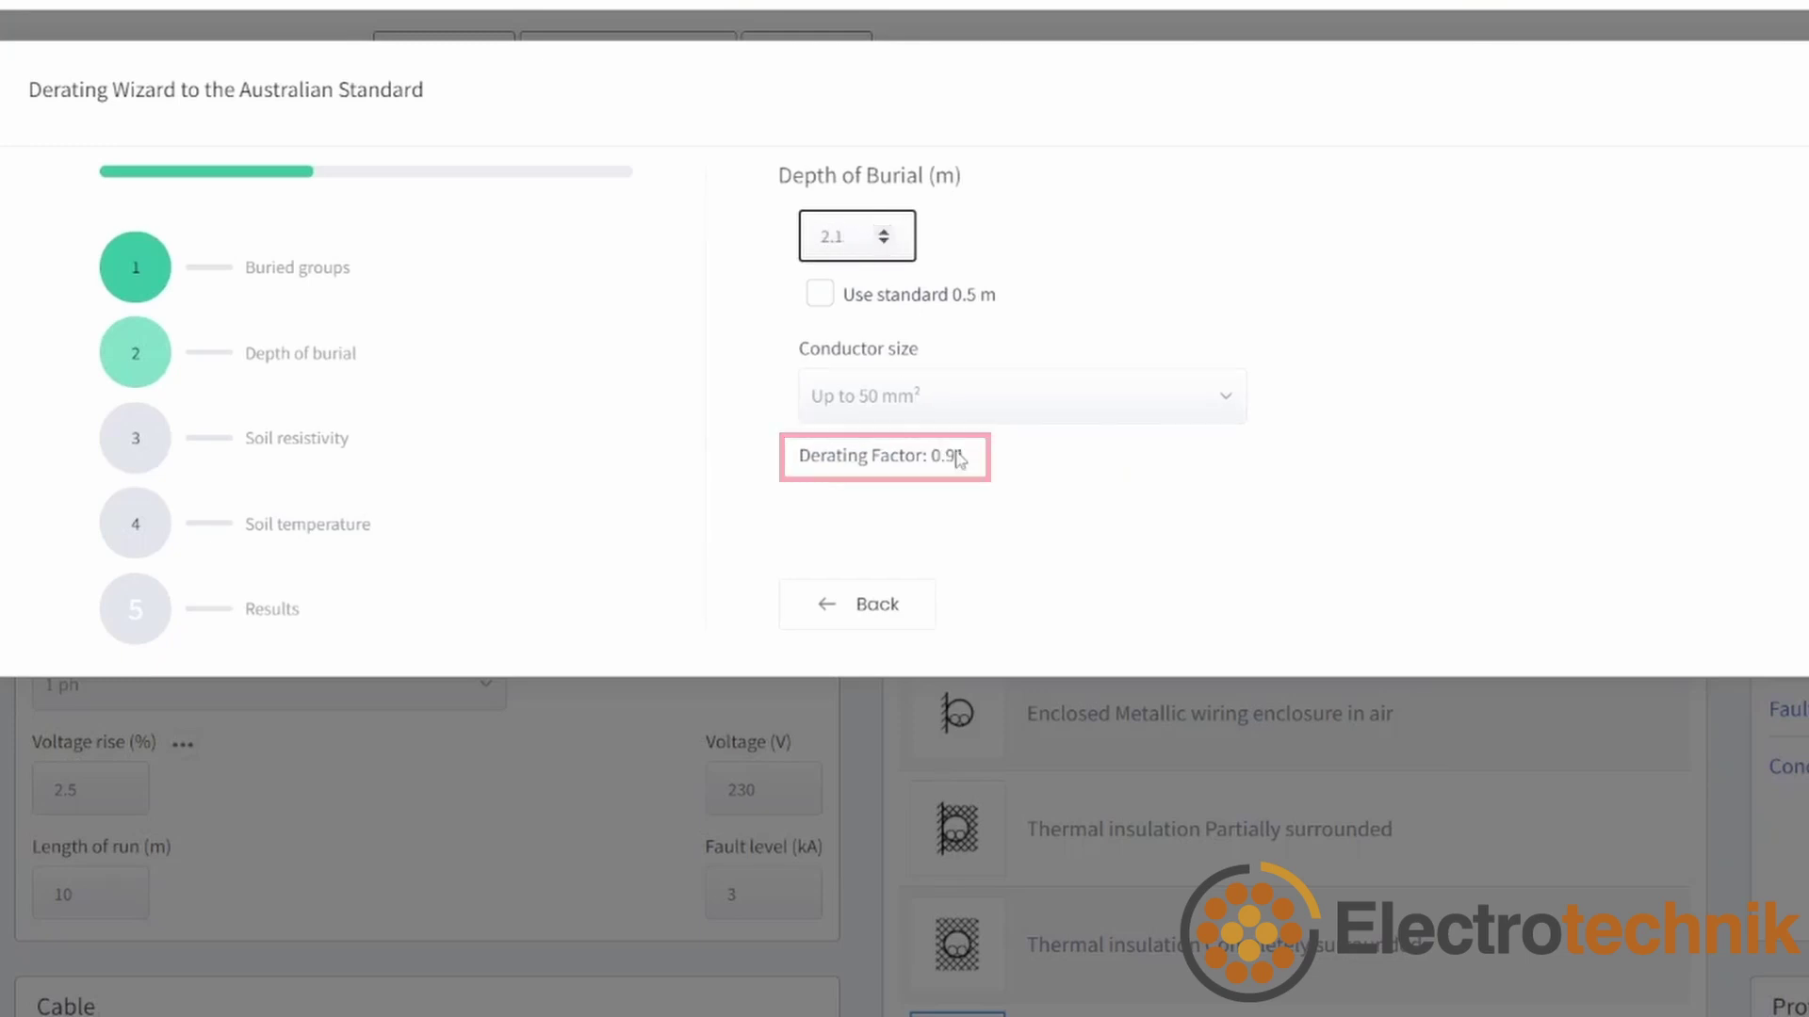
{"action": "left_click", "coordinate": [1025, 468]}
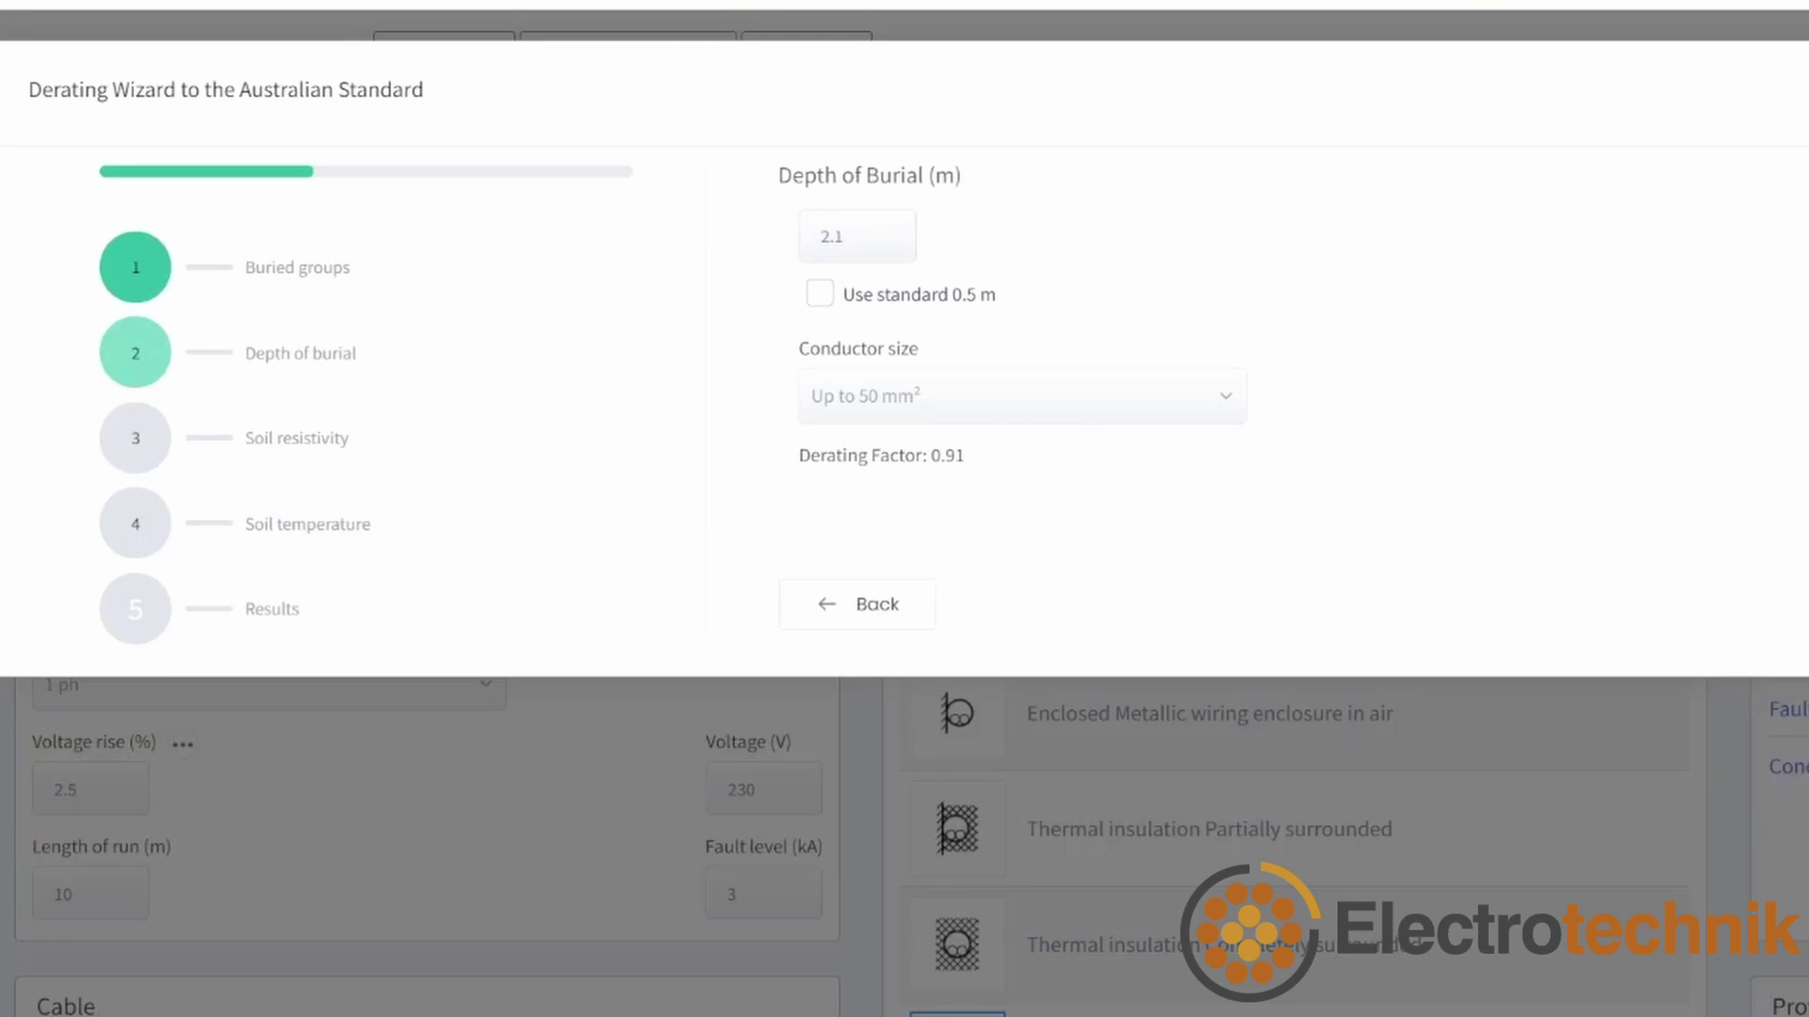
Set soil resistivity to 2.5, lower the soil temperature from 25 °C, and view the results
{"action": "left_click", "coordinate": [819, 294]}
{"action": "left_click", "coordinate": [1022, 415]}
{"action": "left_click", "coordinate": [1039, 498]}
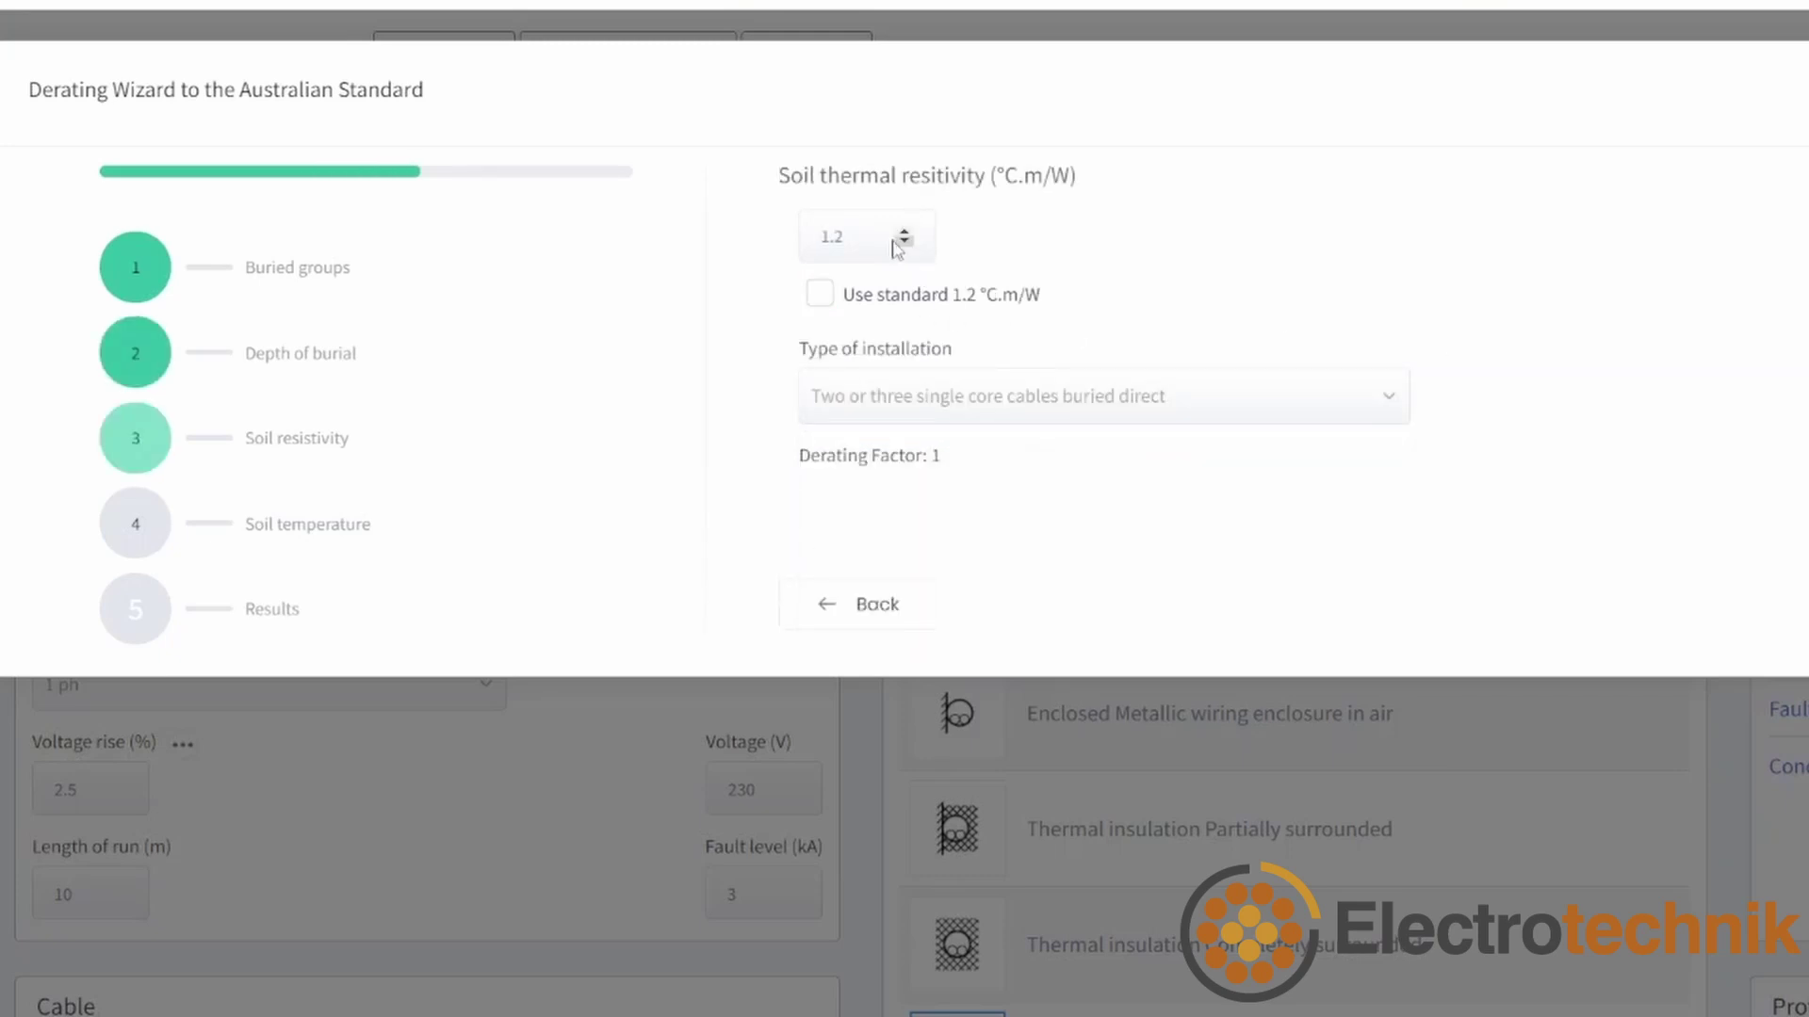
{"action": "left_click", "coordinate": [900, 231]}
{"action": "left_click", "coordinate": [900, 230]}
{"action": "left_click", "coordinate": [947, 296]}
{"action": "left_click", "coordinate": [947, 296]}
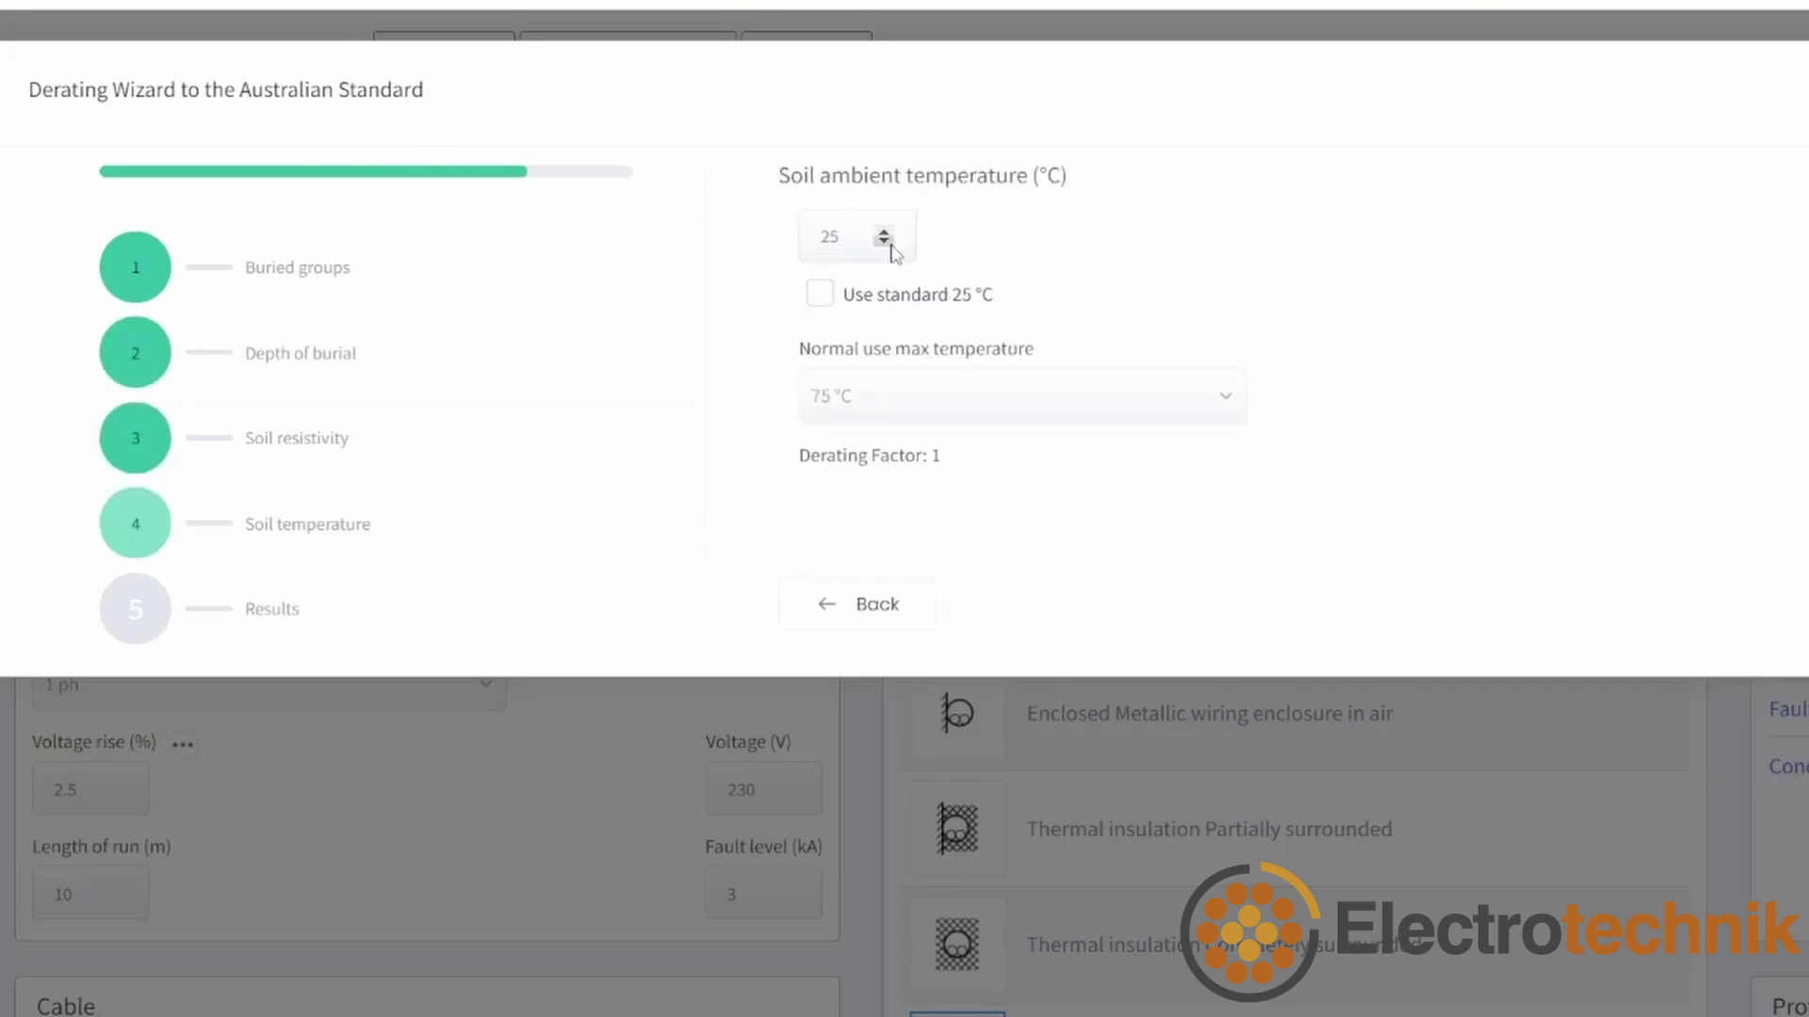
{"action": "left_click", "coordinate": [886, 242]}
{"action": "left_click", "coordinate": [885, 242]}
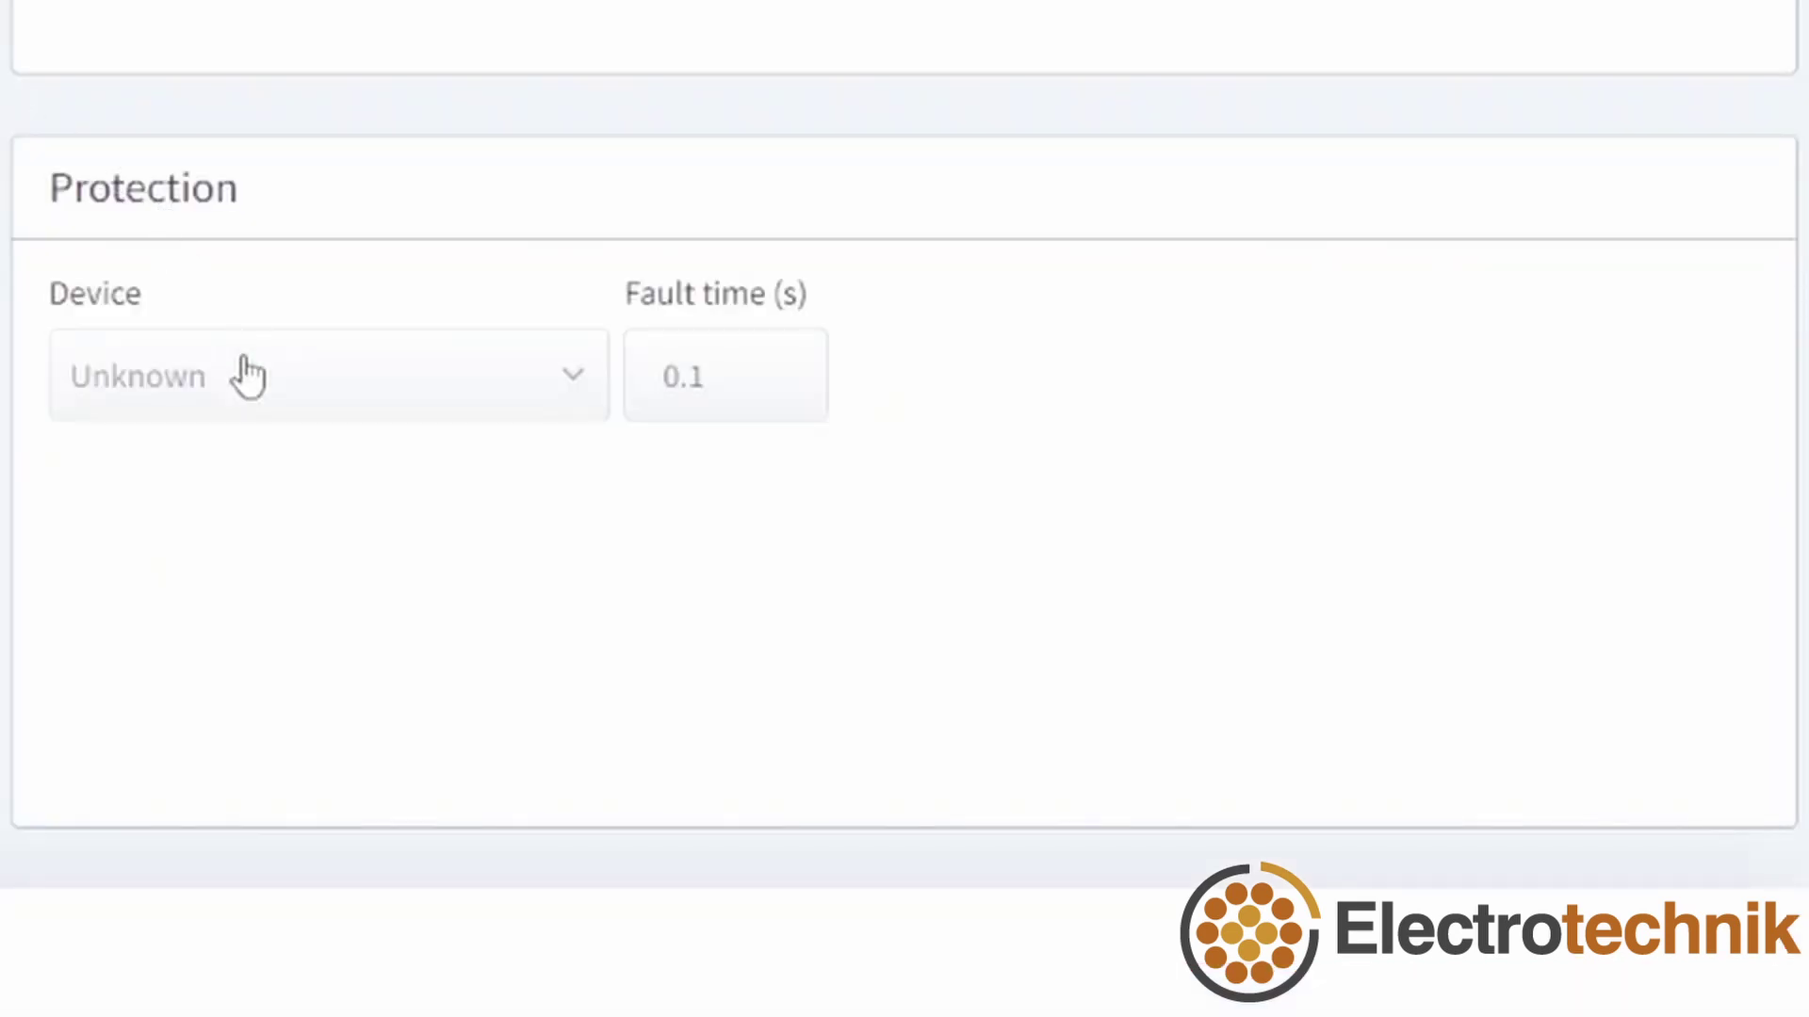
Choose an MCCB as the protection device with a 200 A rating
{"action": "left_click", "coordinate": [248, 375]}
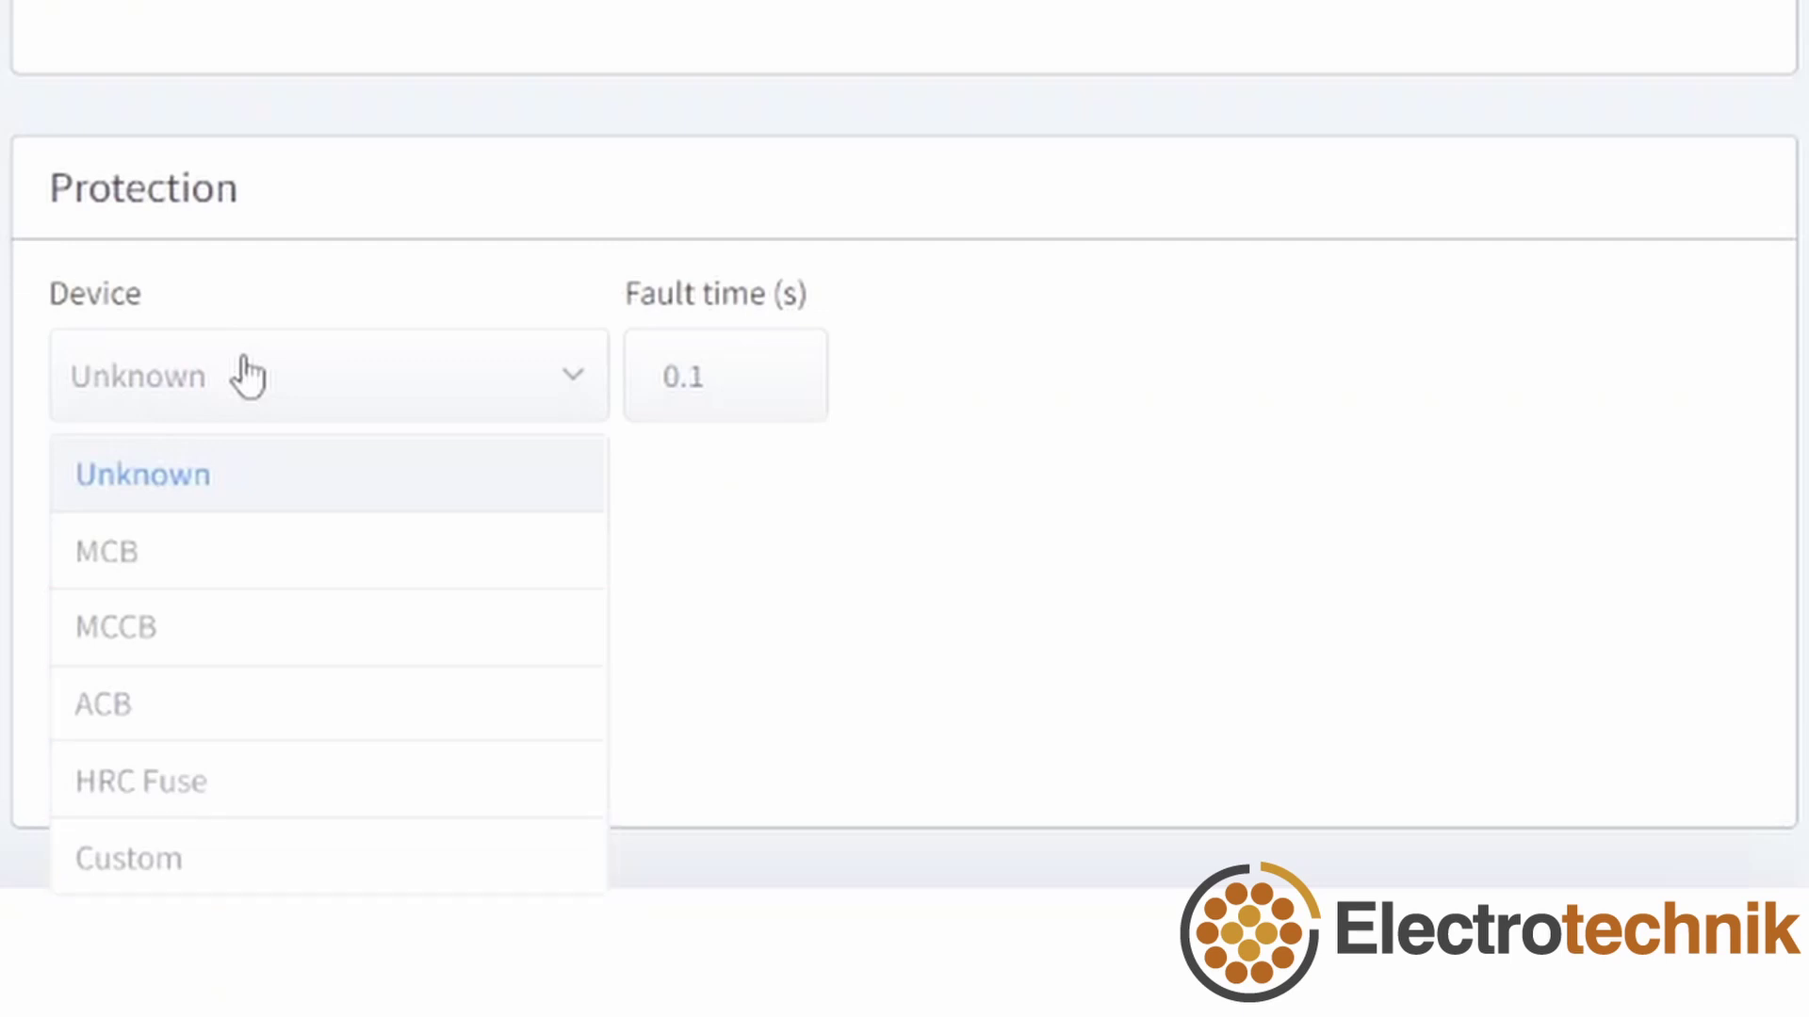
{"action": "left_click", "coordinate": [237, 621]}
{"action": "left_click", "coordinate": [230, 579]}
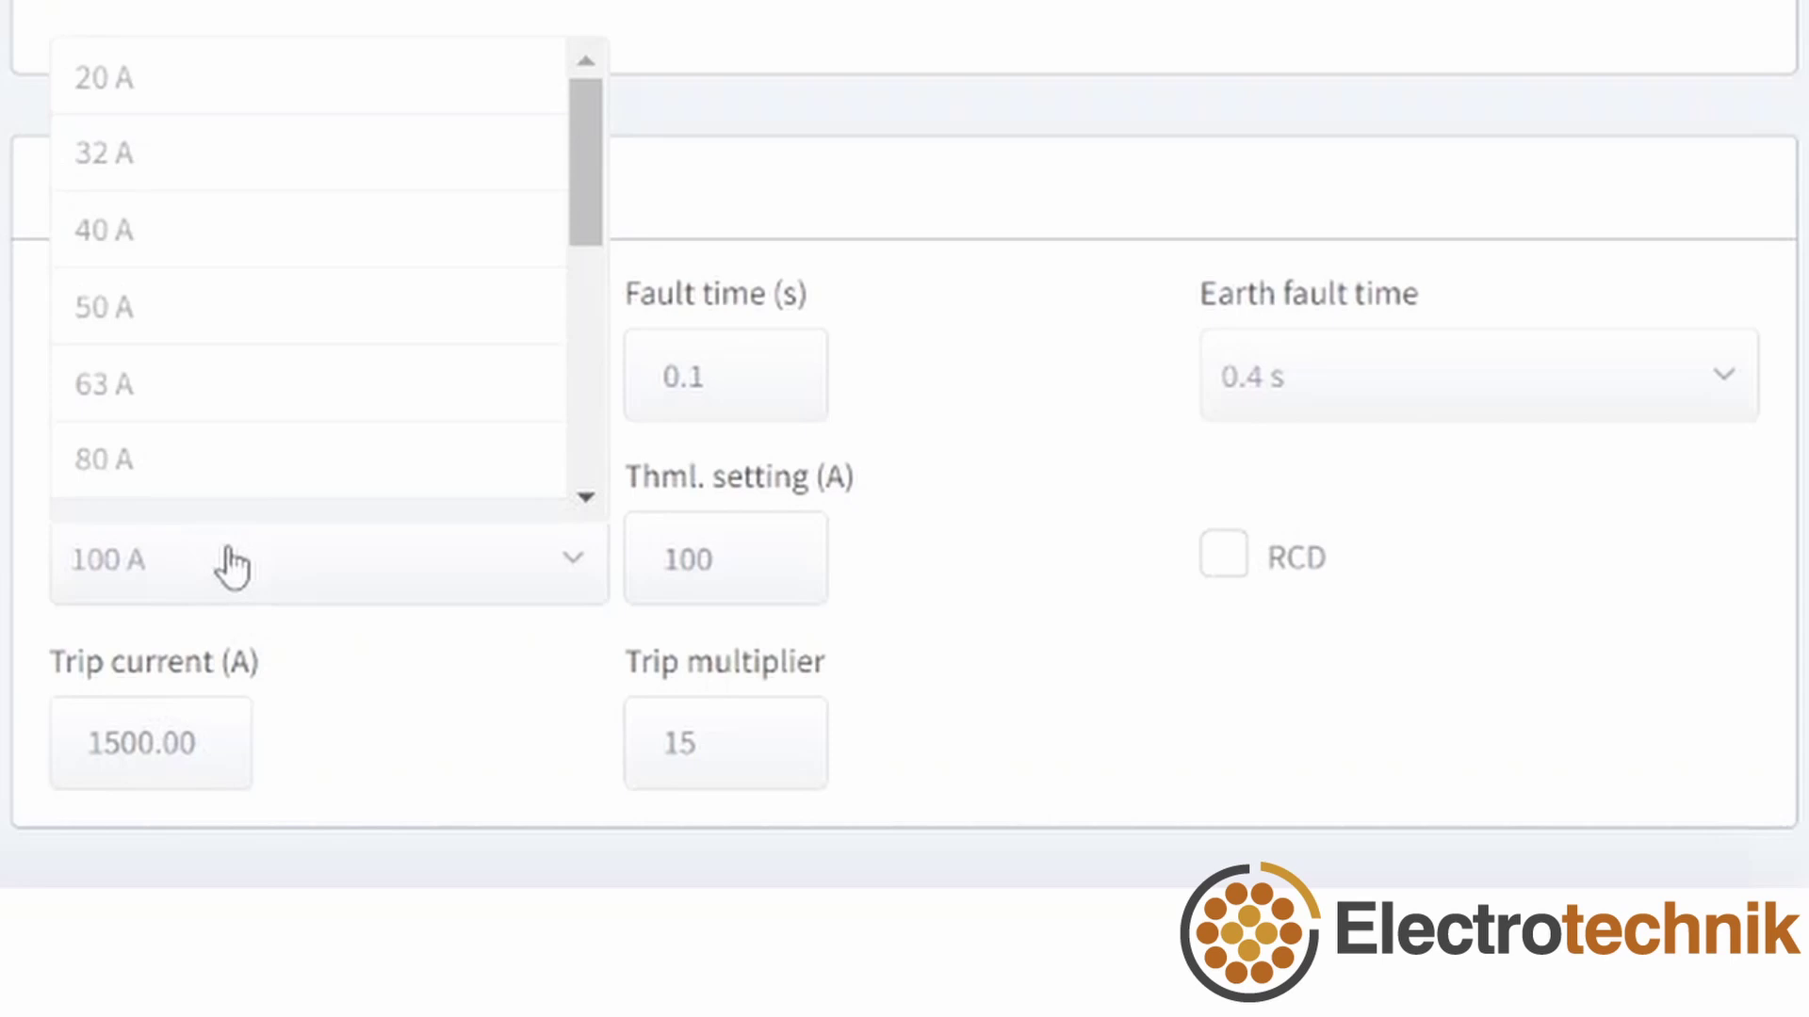
{"action": "scroll", "coordinate": [210, 323], "scroll_direction": "down", "scroll_amount": 4}
{"action": "scroll", "coordinate": [165, 141], "scroll_direction": "up", "scroll_amount": 3}
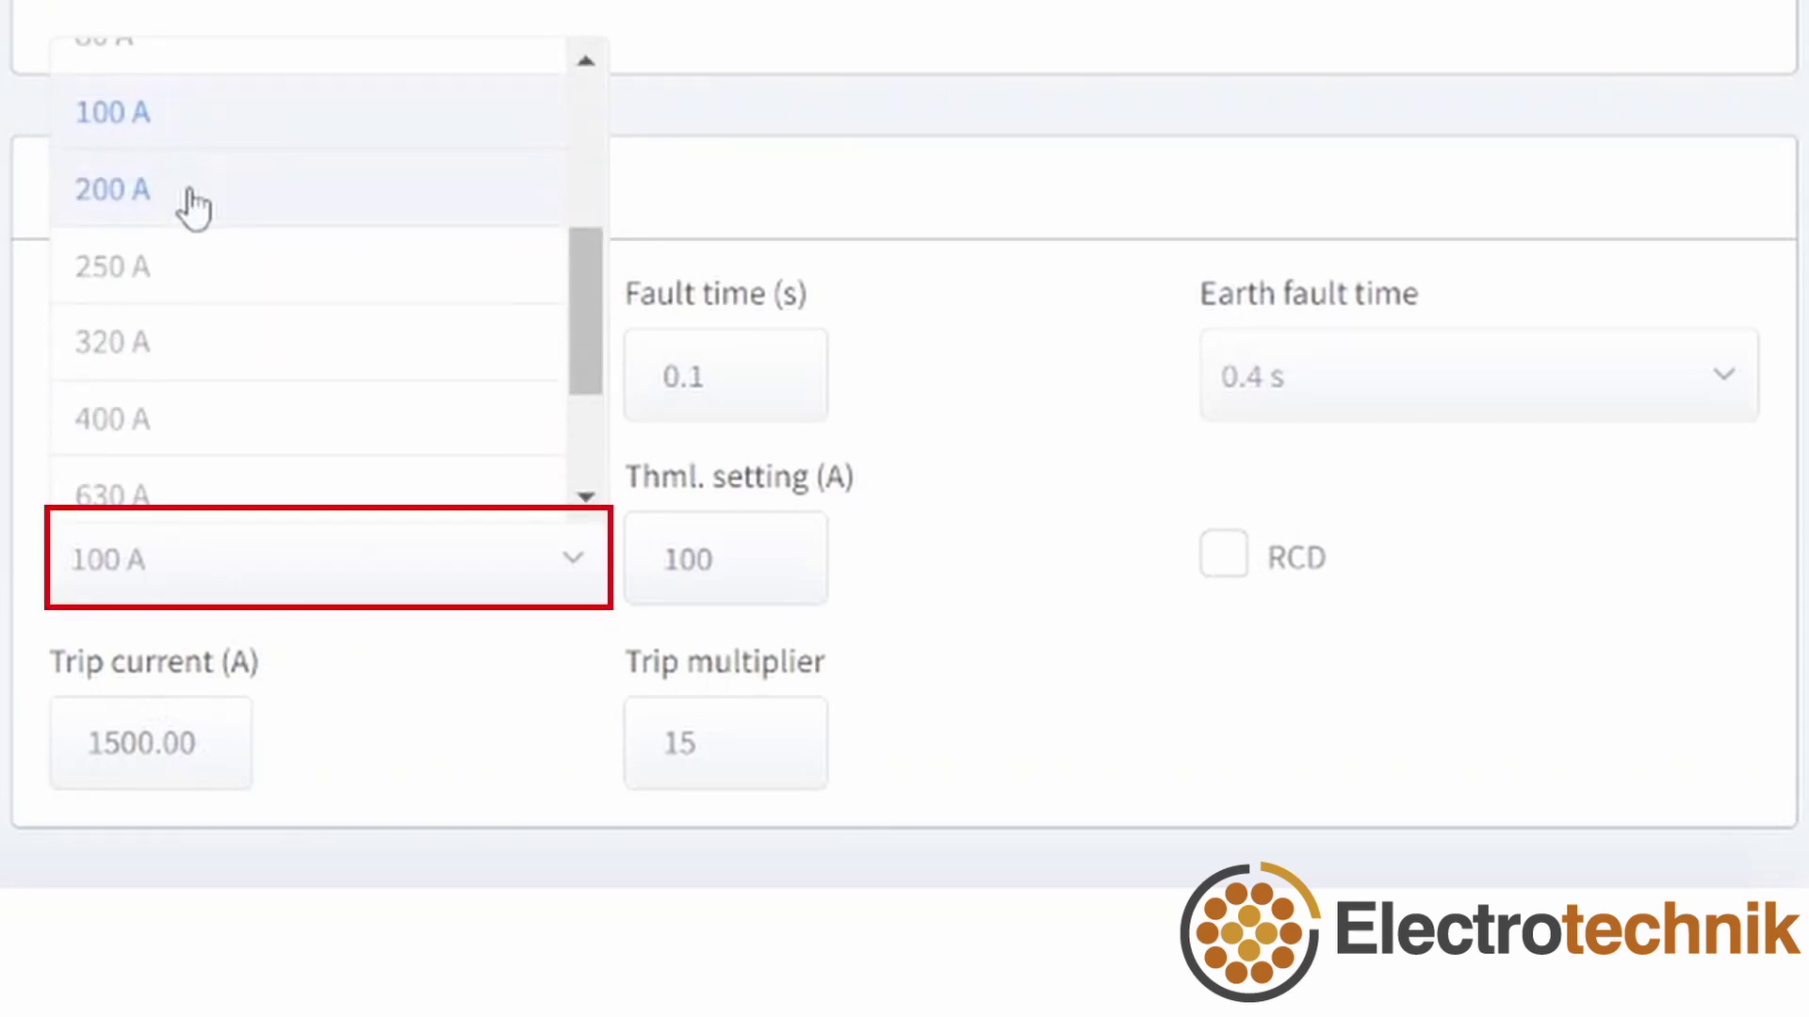
{"action": "left_click", "coordinate": [184, 188]}
Set the MCCB thermal setting to 125 A
{"action": "left_click", "coordinate": [733, 583]}
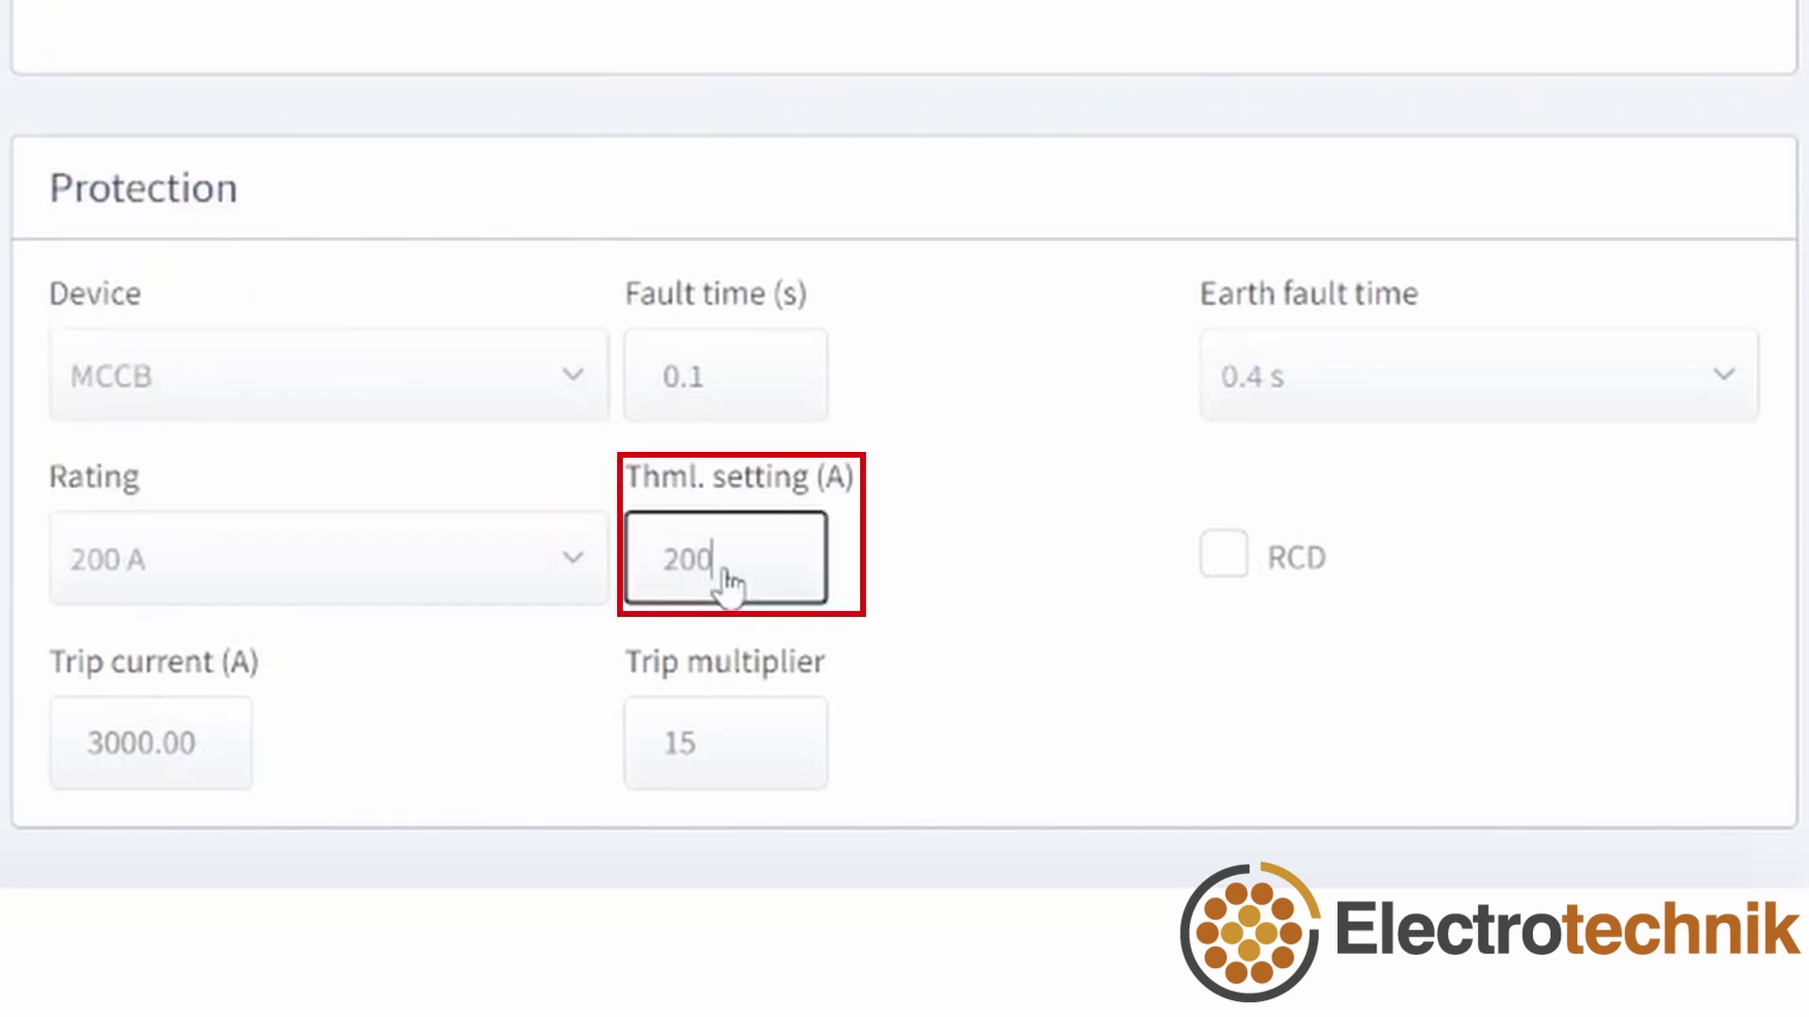
{"action": "type", "text": "125"}
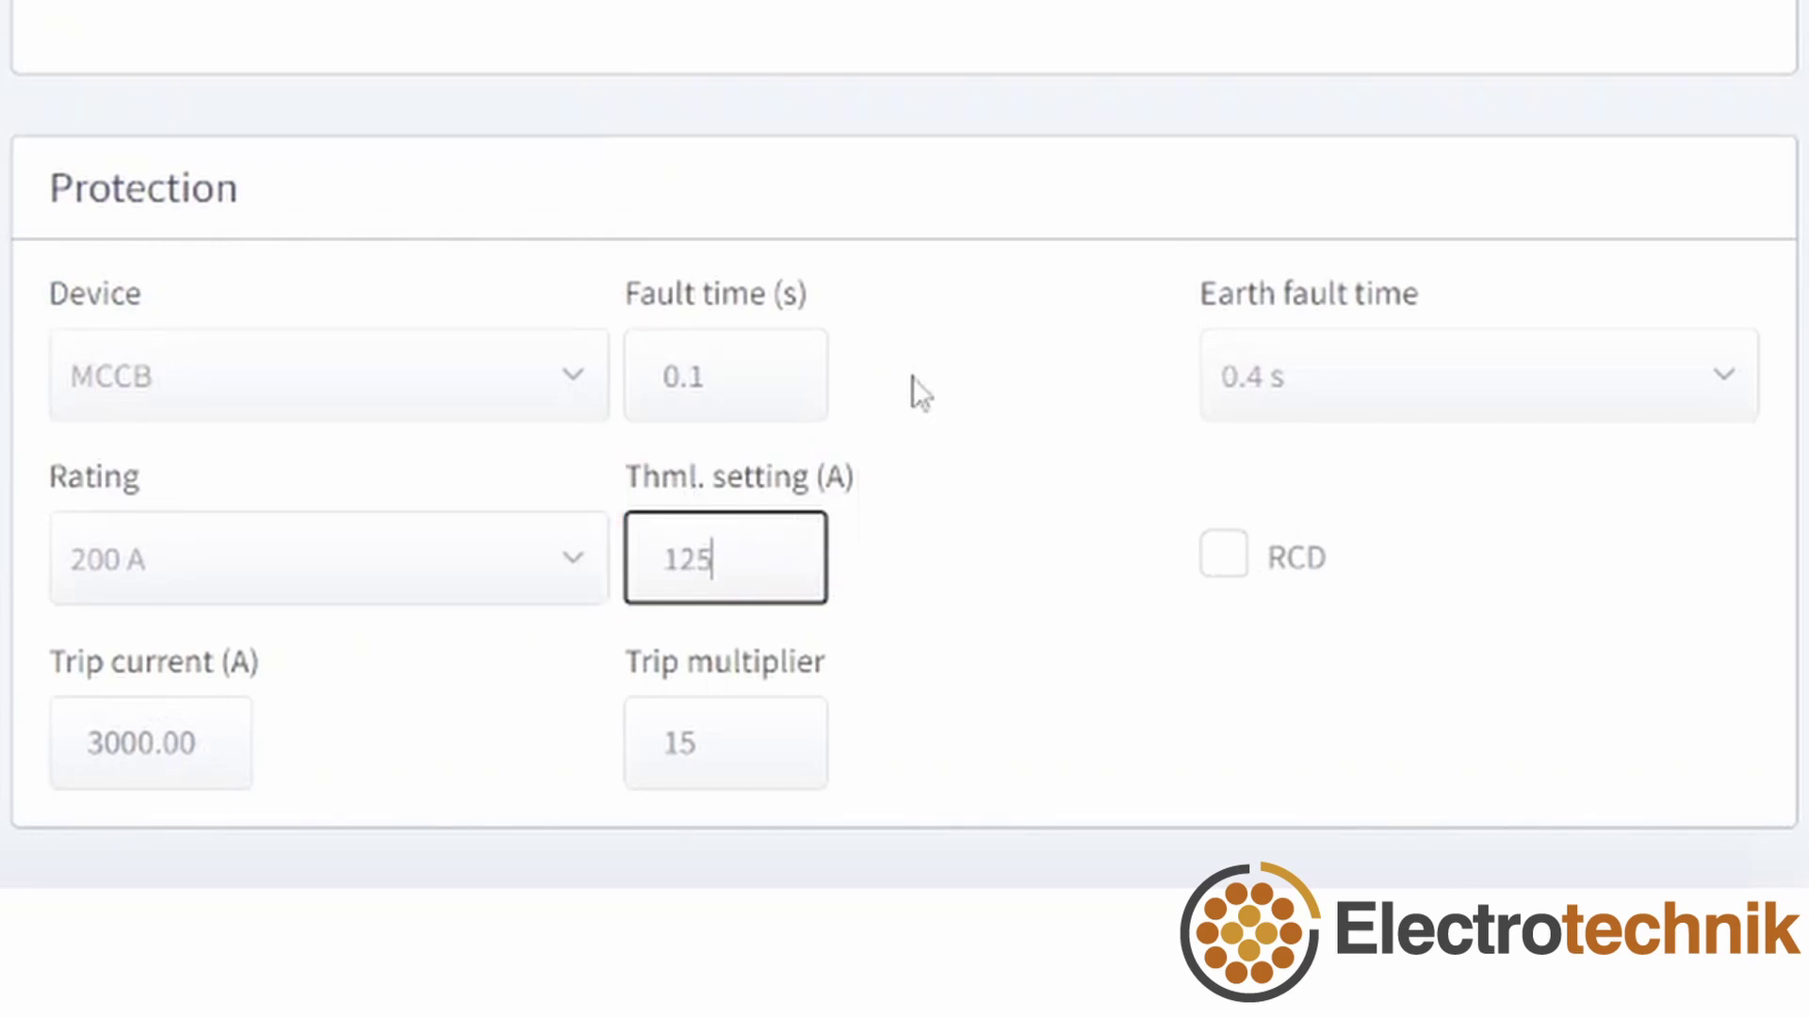
{"action": "left_click", "coordinate": [970, 553]}
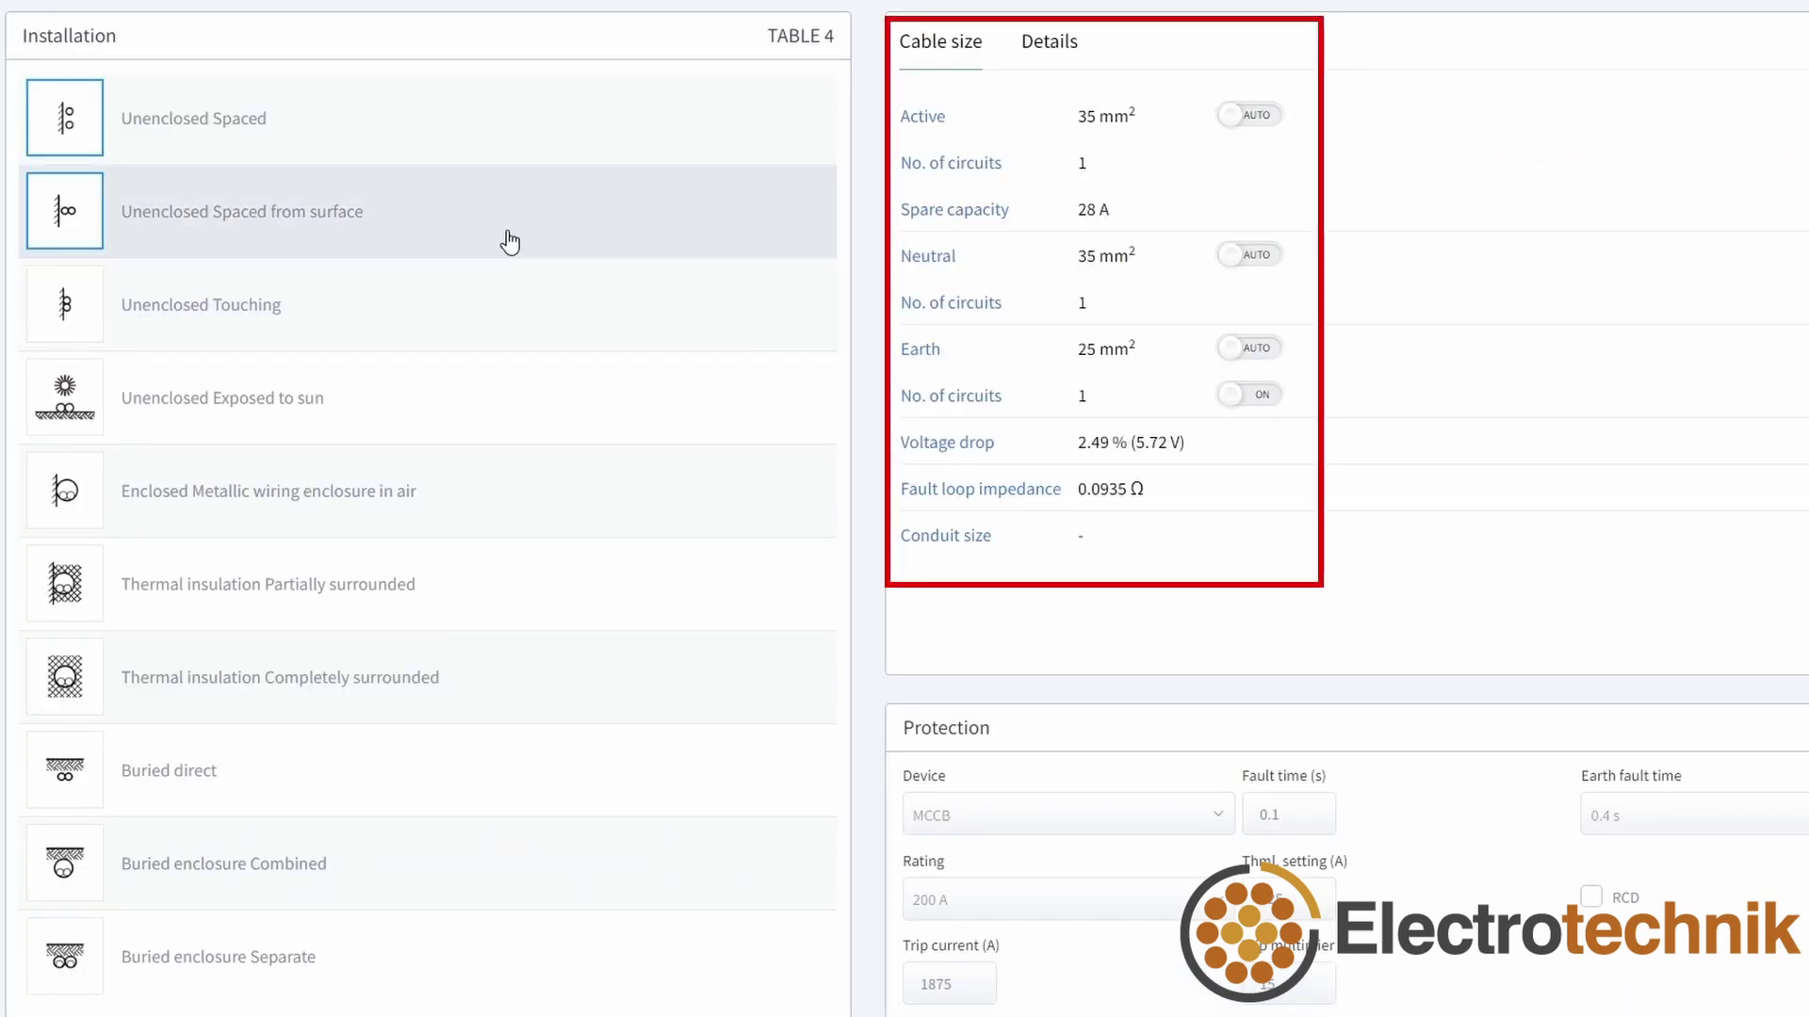
{"action": "left_click", "coordinate": [971, 337]}
{"action": "left_click", "coordinate": [497, 395]}
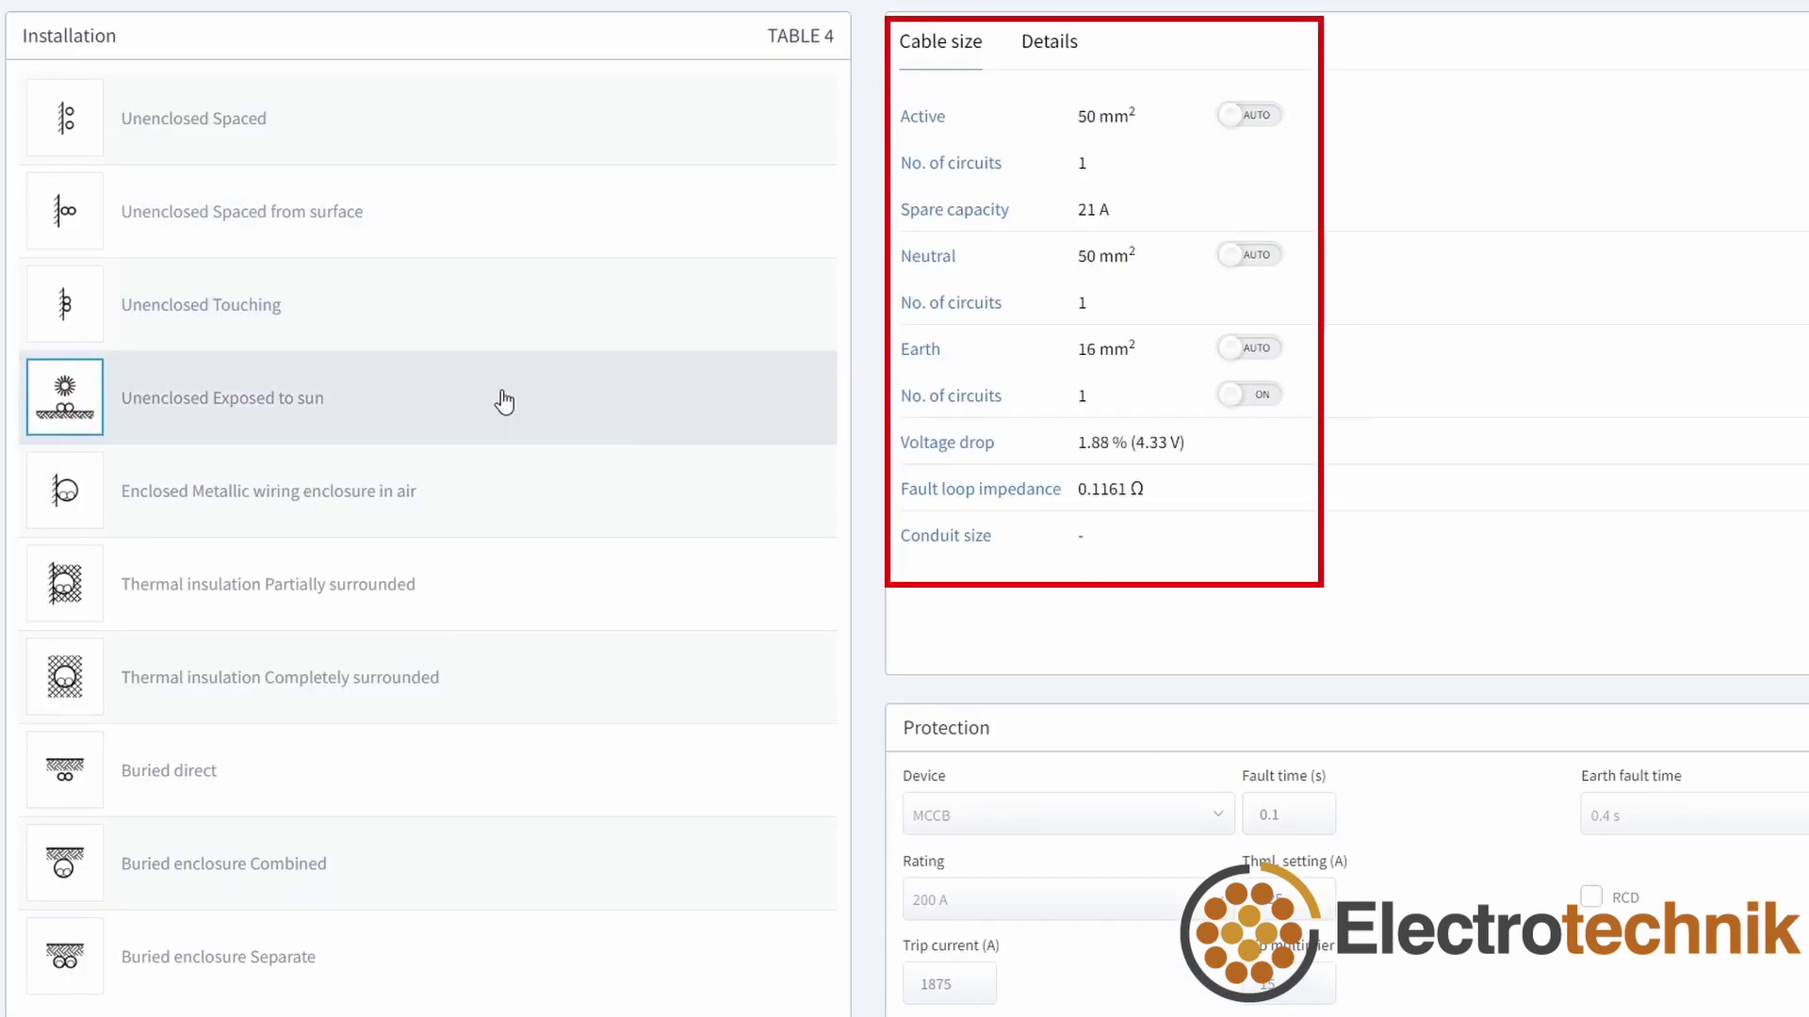
{"action": "left_click", "coordinate": [497, 488]}
{"action": "left_click", "coordinate": [504, 658]}
{"action": "left_click", "coordinate": [496, 781]}
{"action": "left_click", "coordinate": [497, 864]}
{"action": "left_click", "coordinate": [477, 953]}
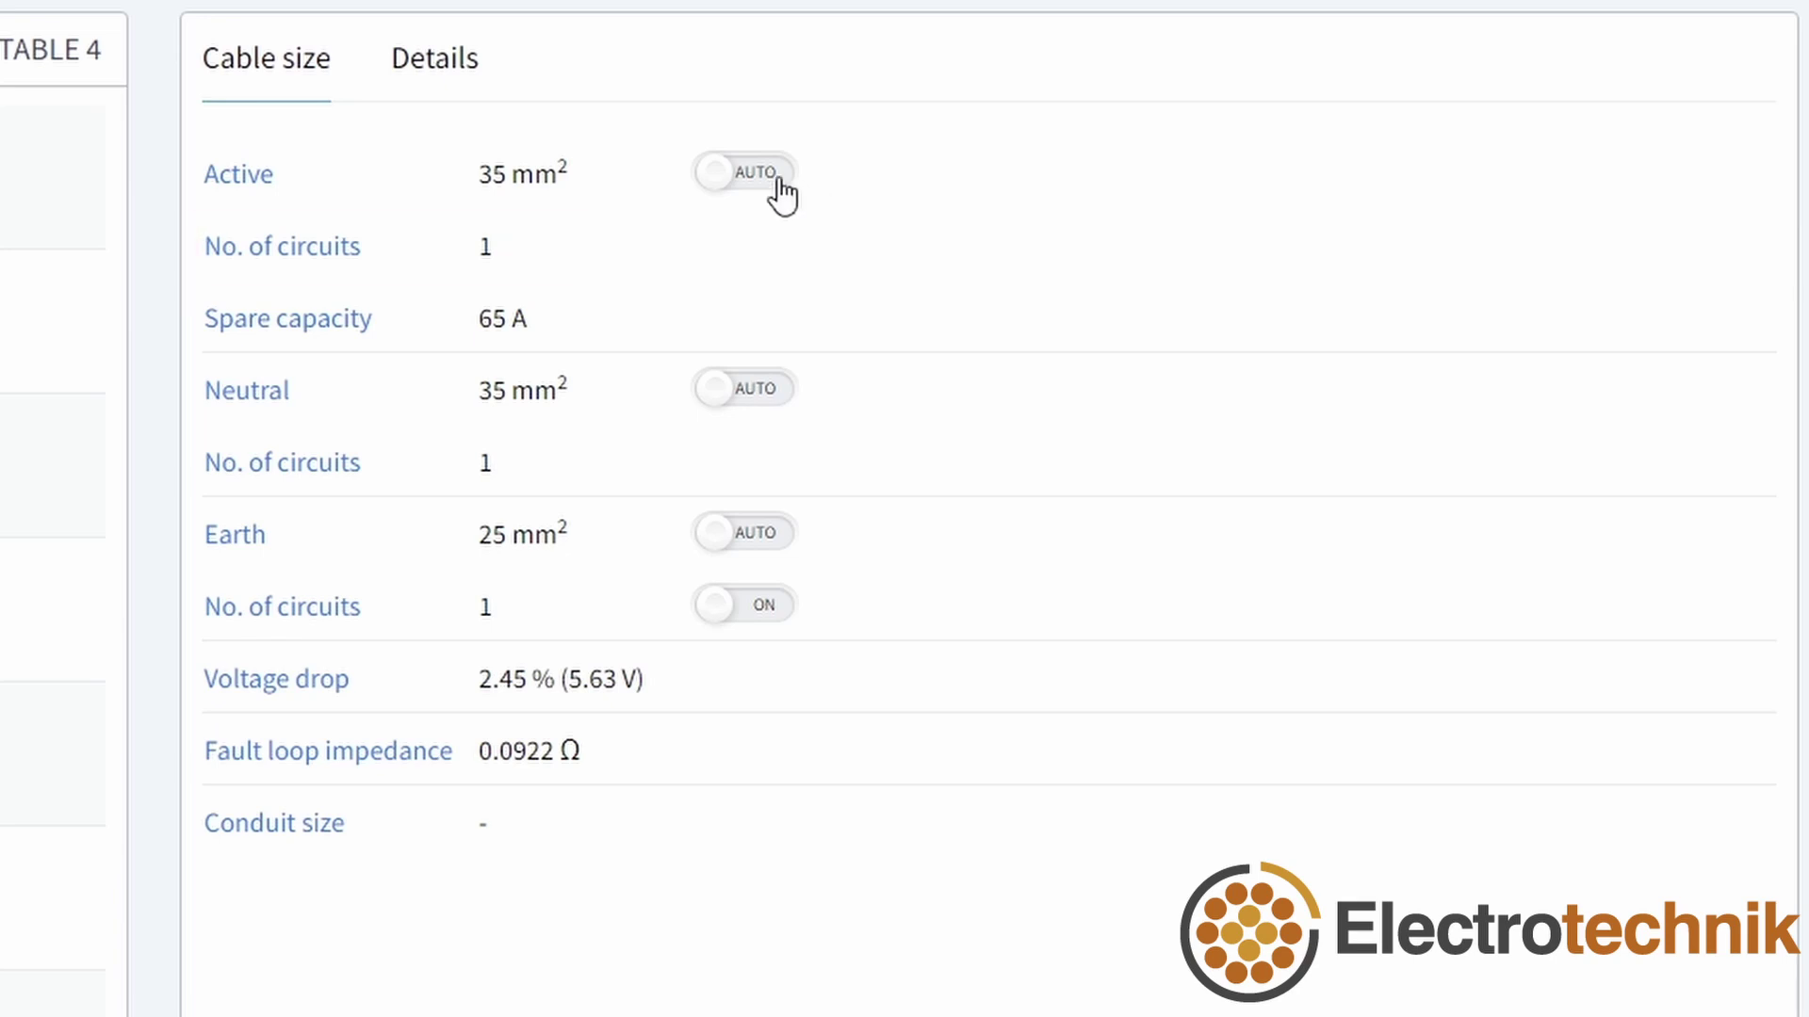
{"action": "left_click", "coordinate": [781, 196]}
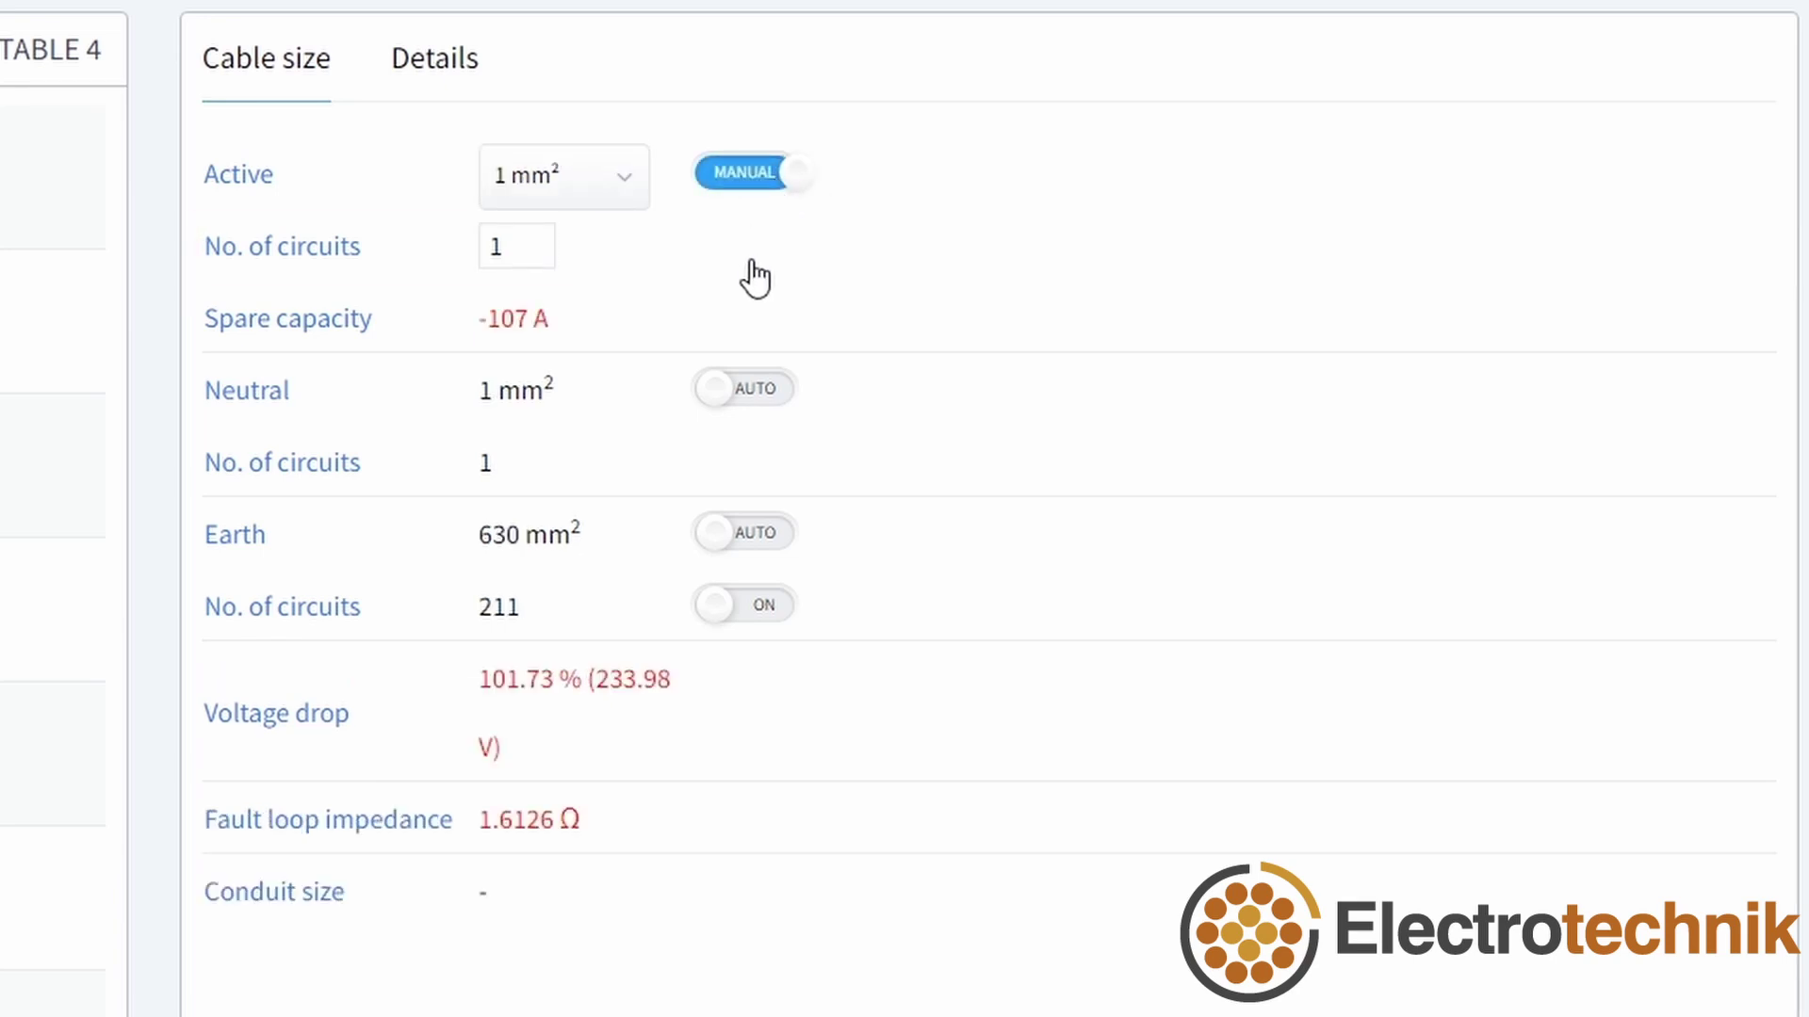
{"action": "left_click", "coordinate": [754, 172]}
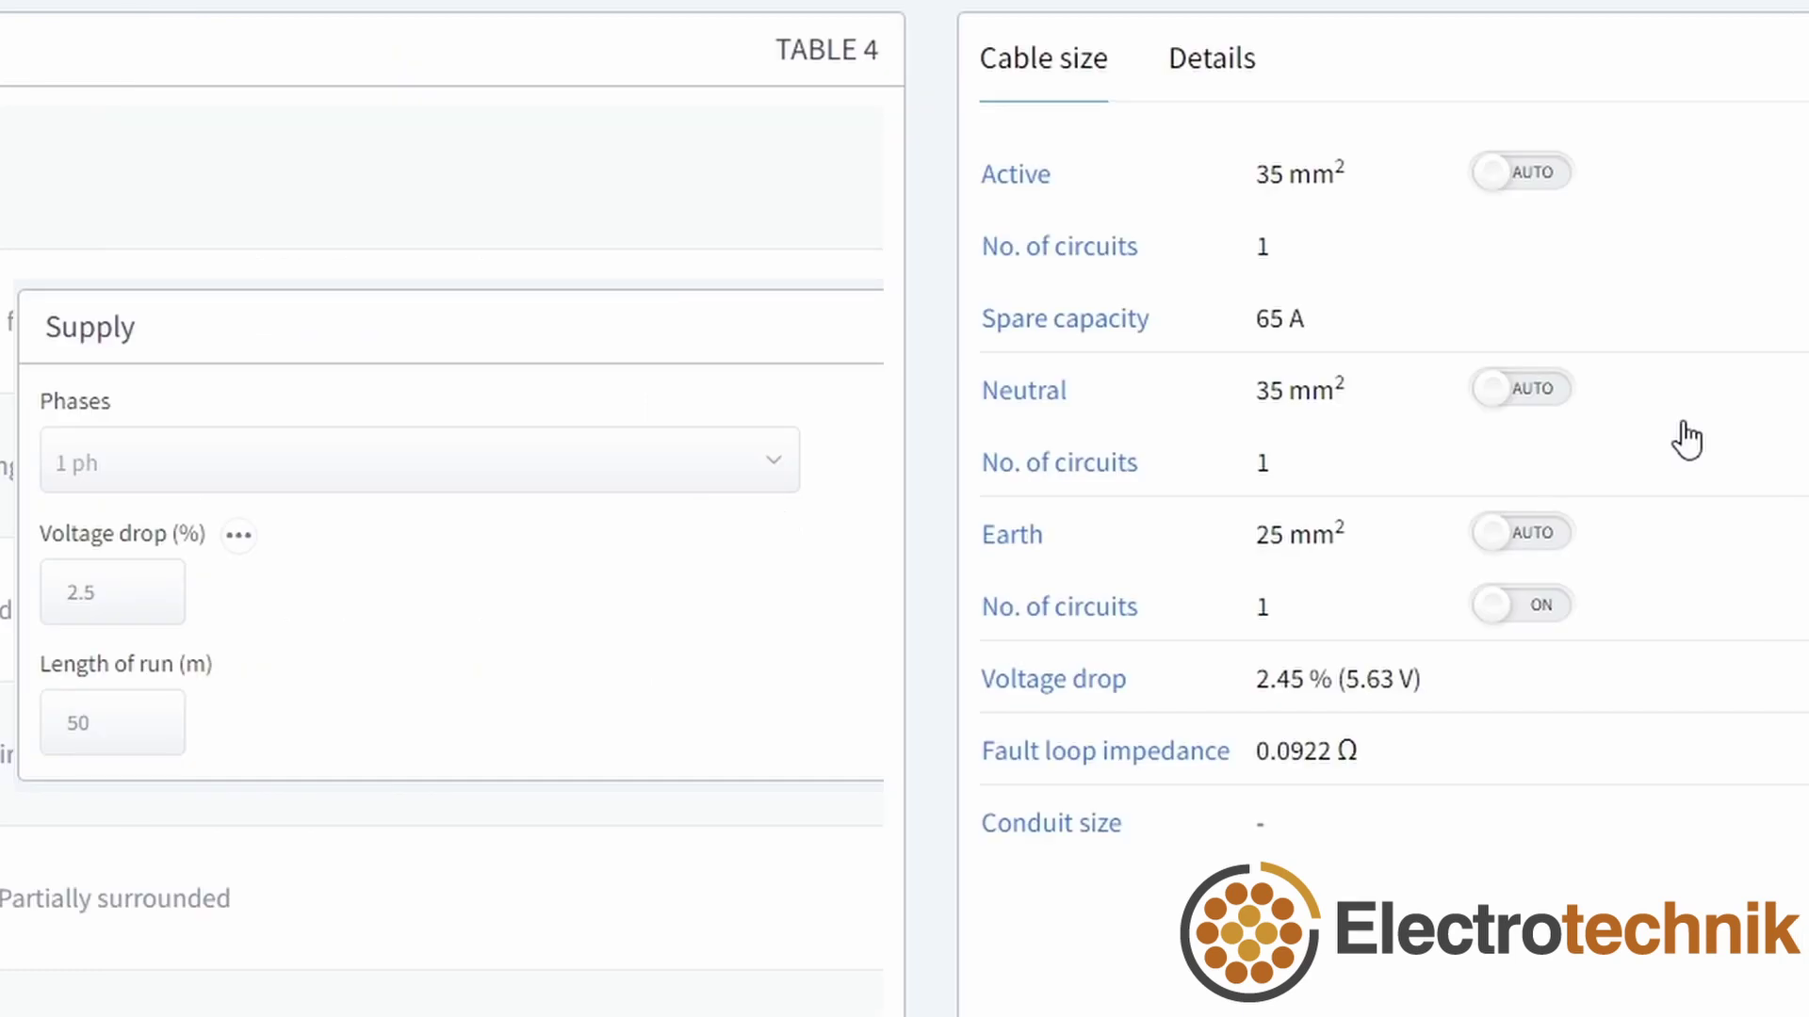
{"action": "left_click", "coordinate": [516, 484]}
{"action": "left_click", "coordinate": [471, 586]}
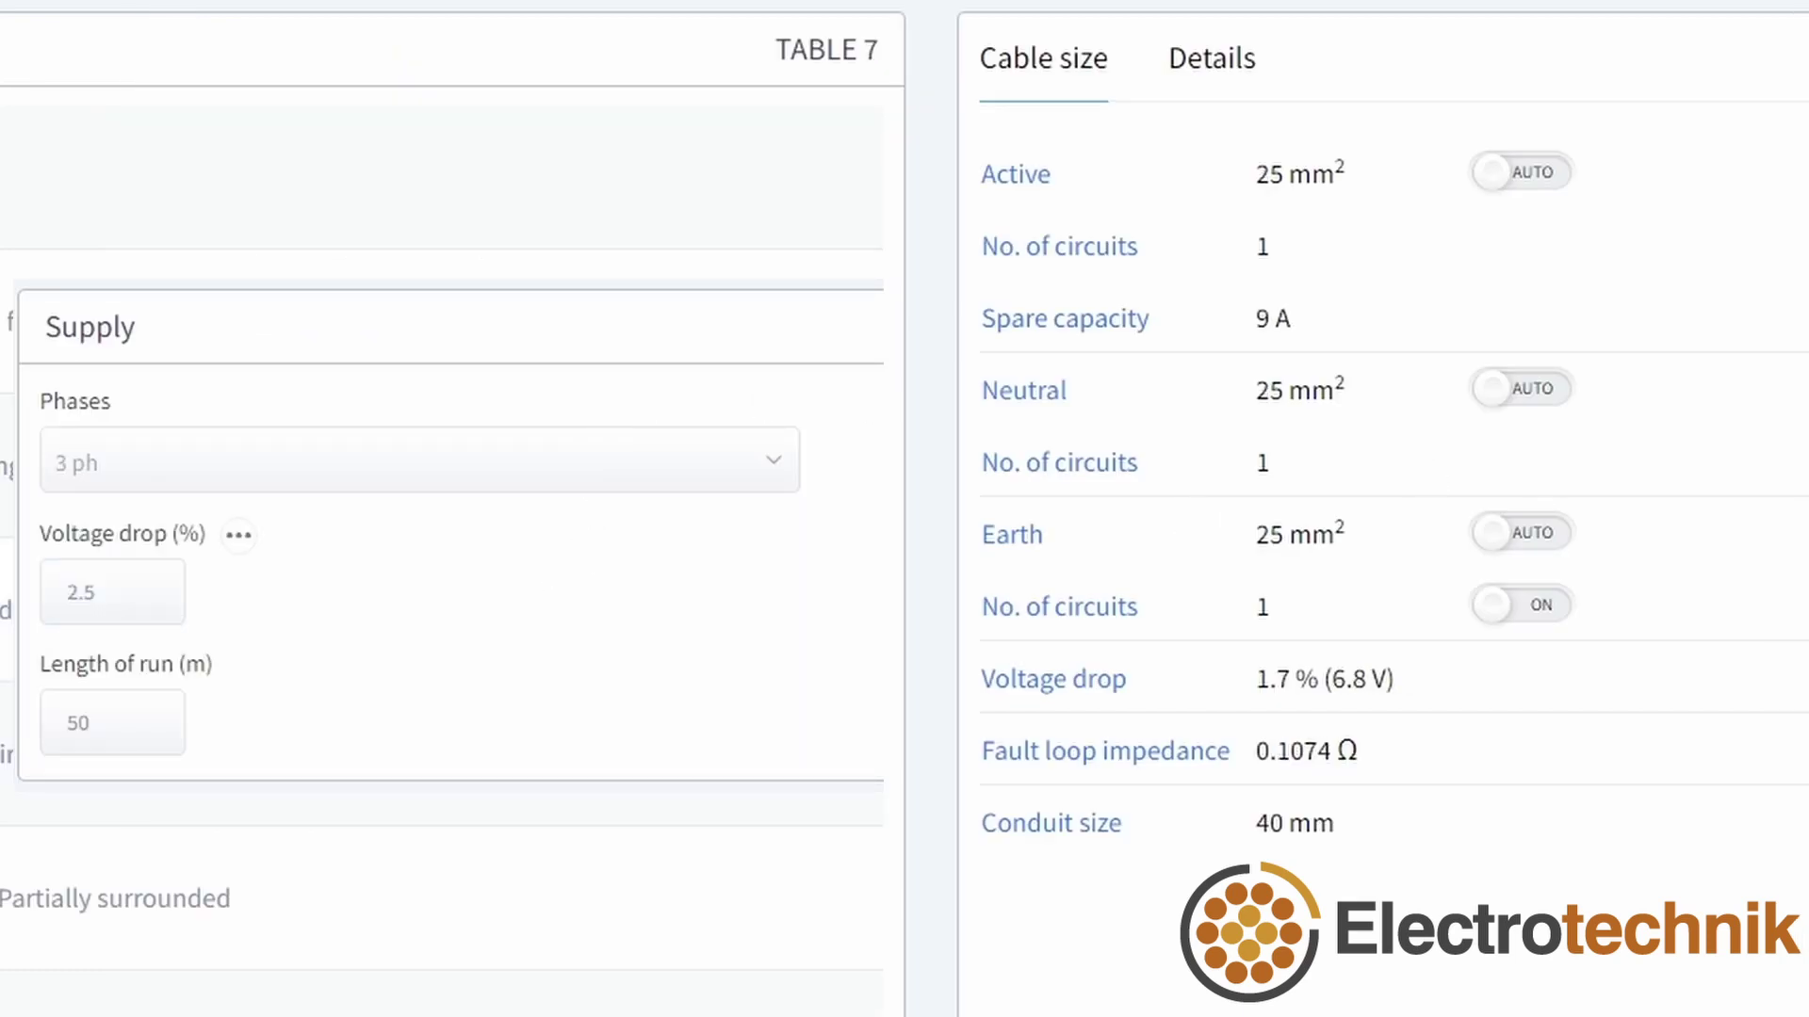
{"action": "left_click", "coordinate": [1519, 394]}
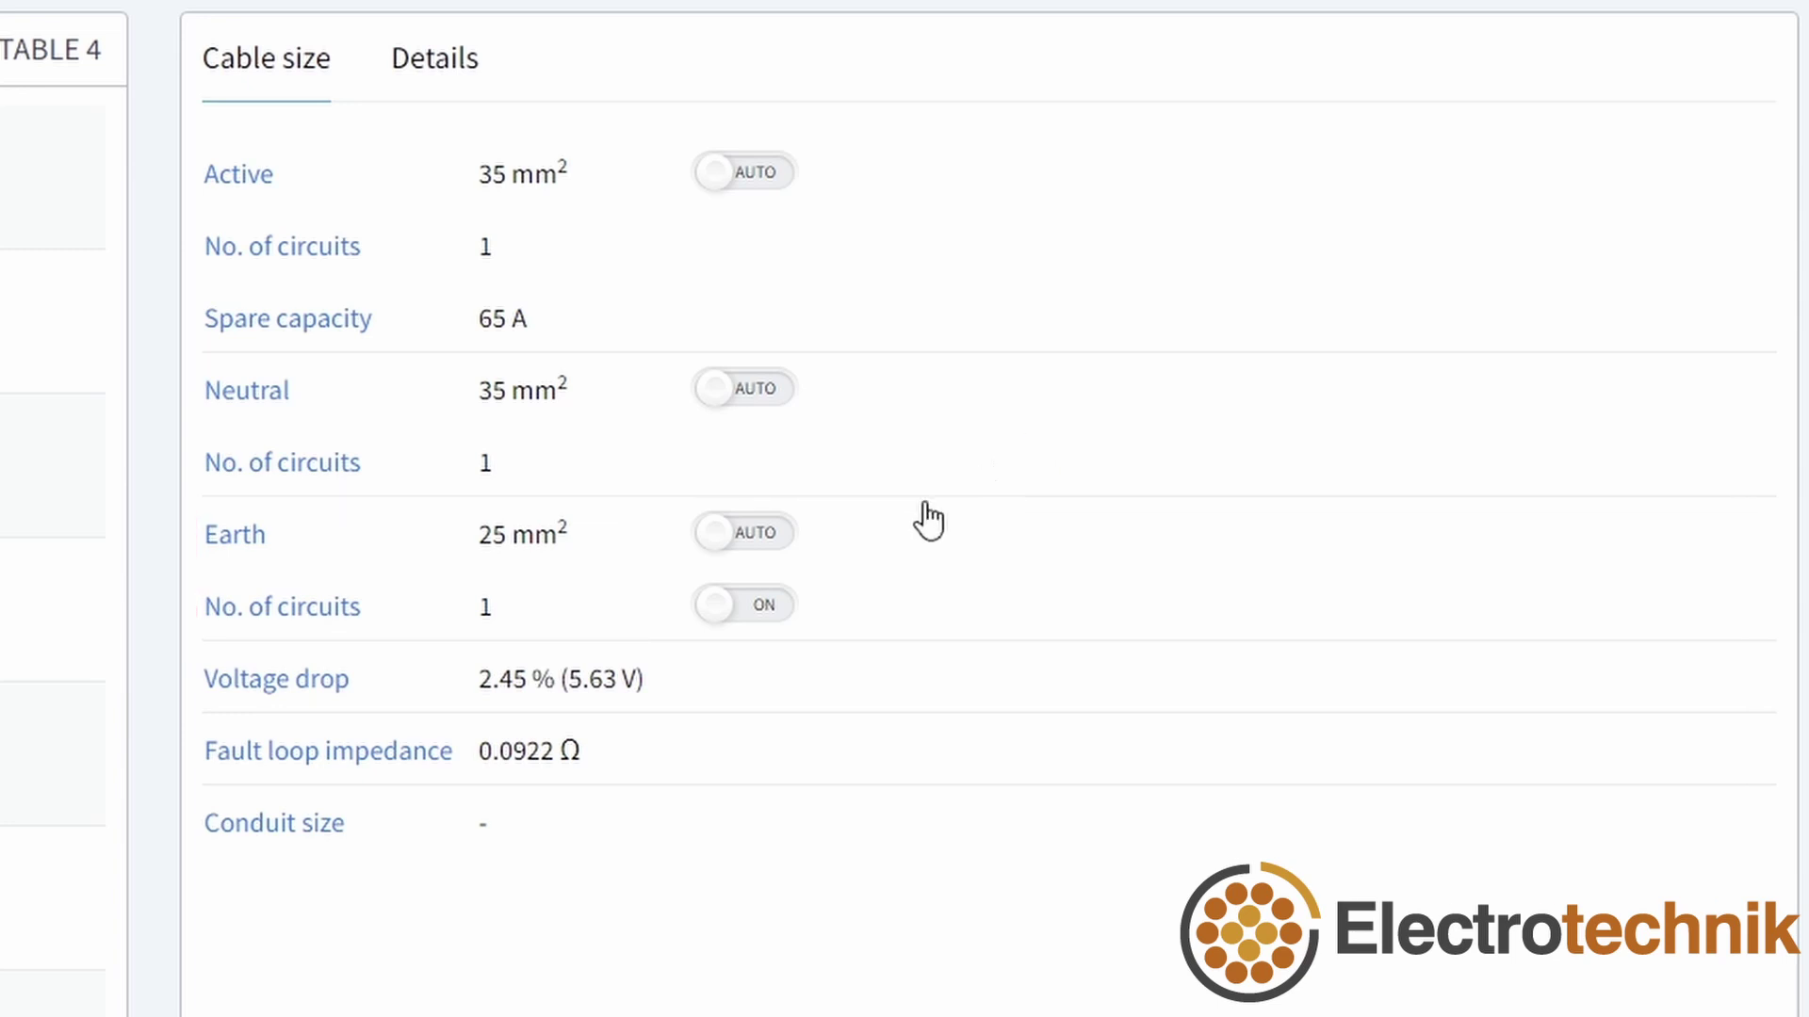
{"action": "left_click", "coordinate": [757, 537]}
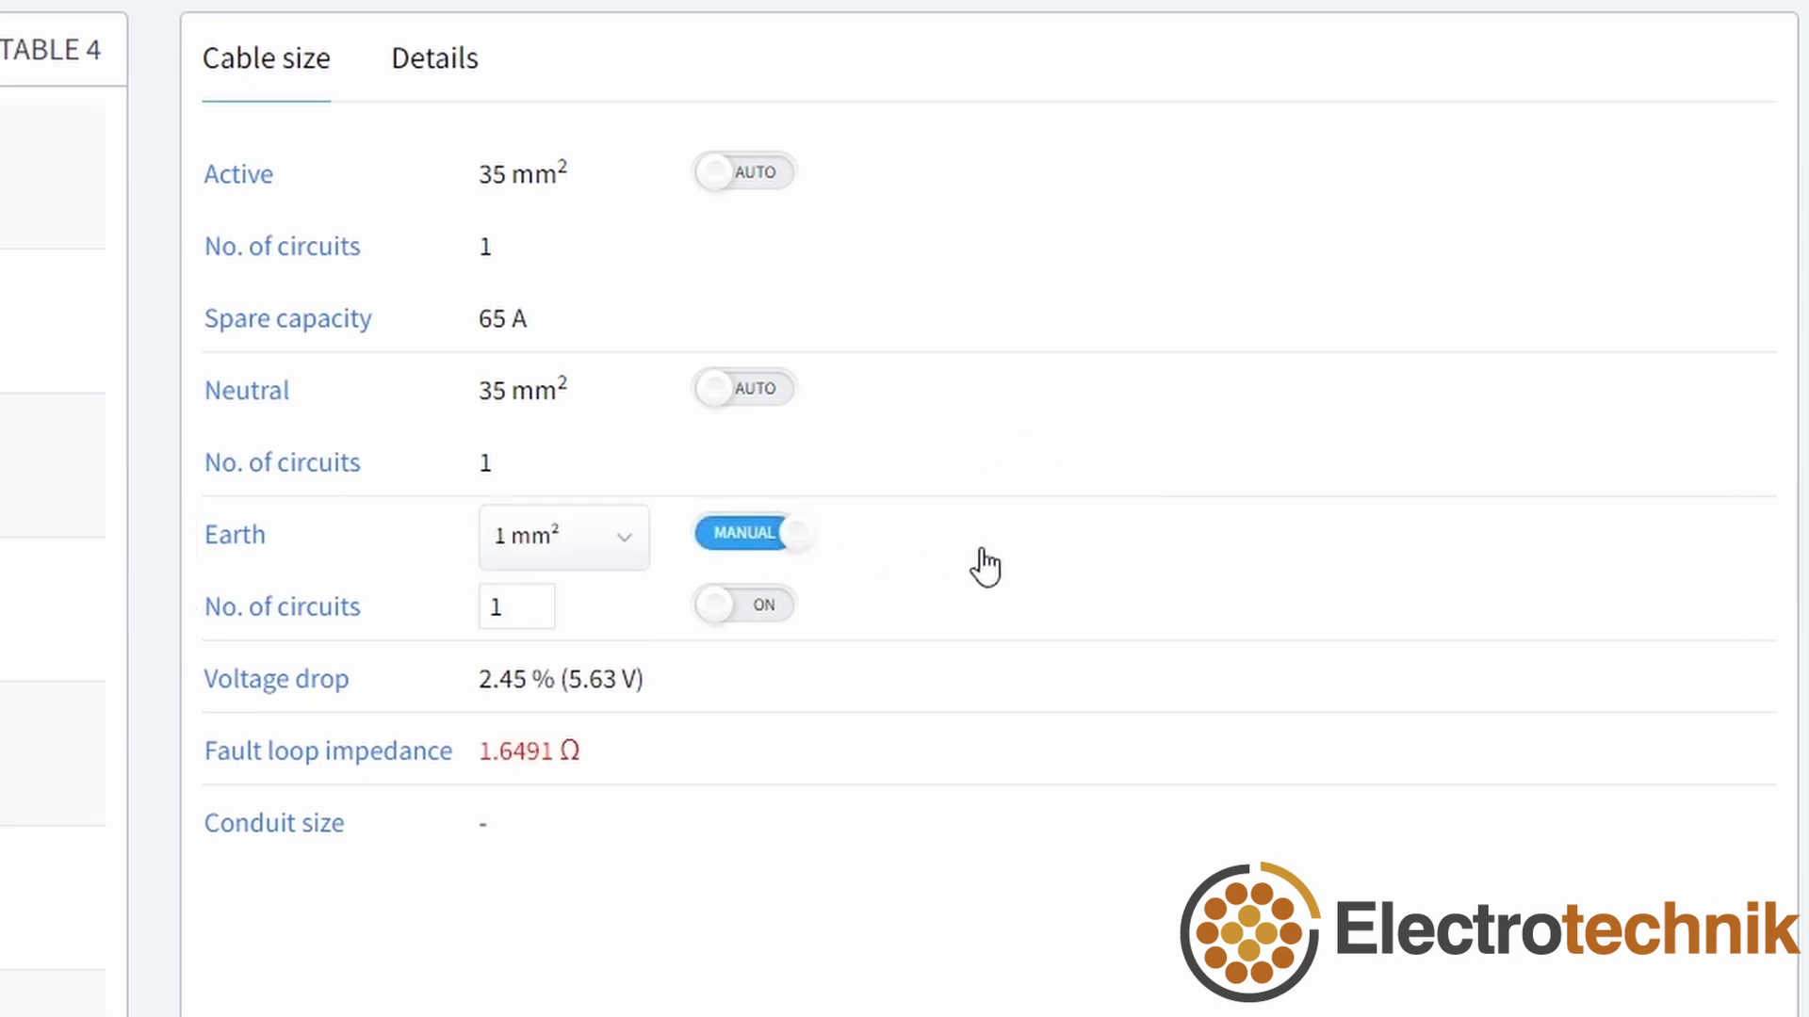
{"action": "left_click", "coordinate": [761, 610]}
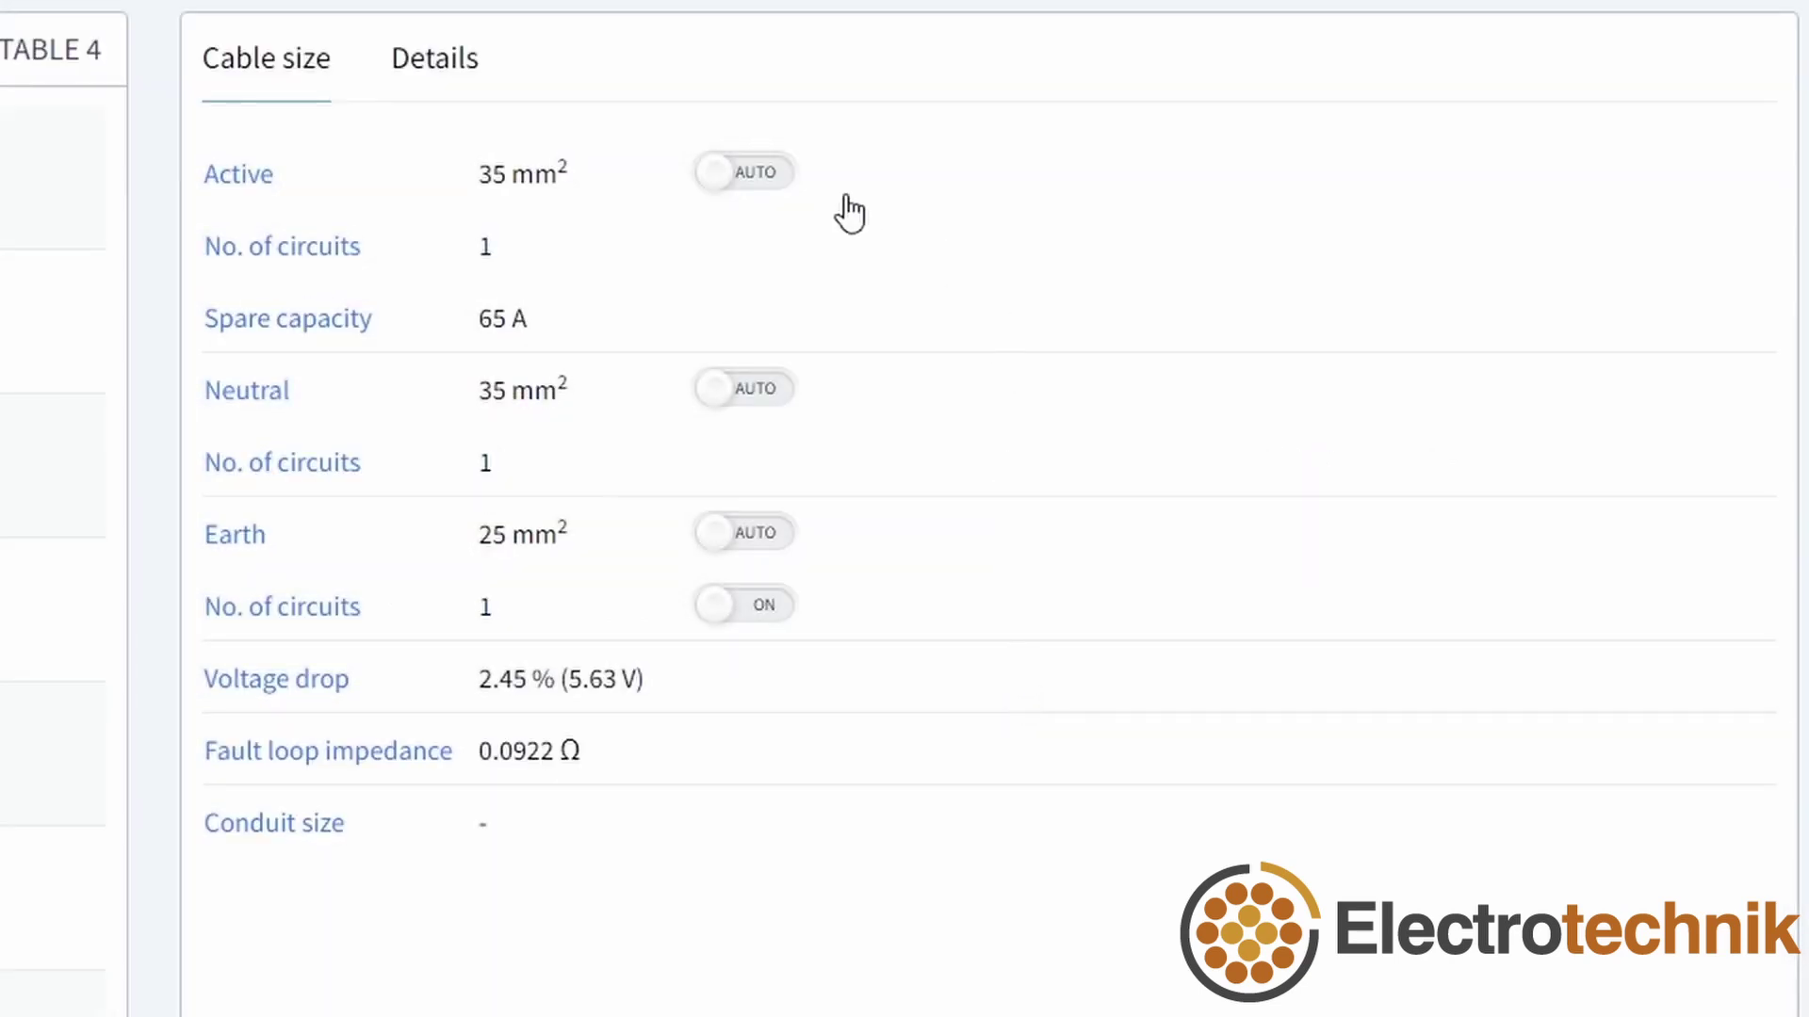
{"action": "left_click", "coordinate": [773, 172]}
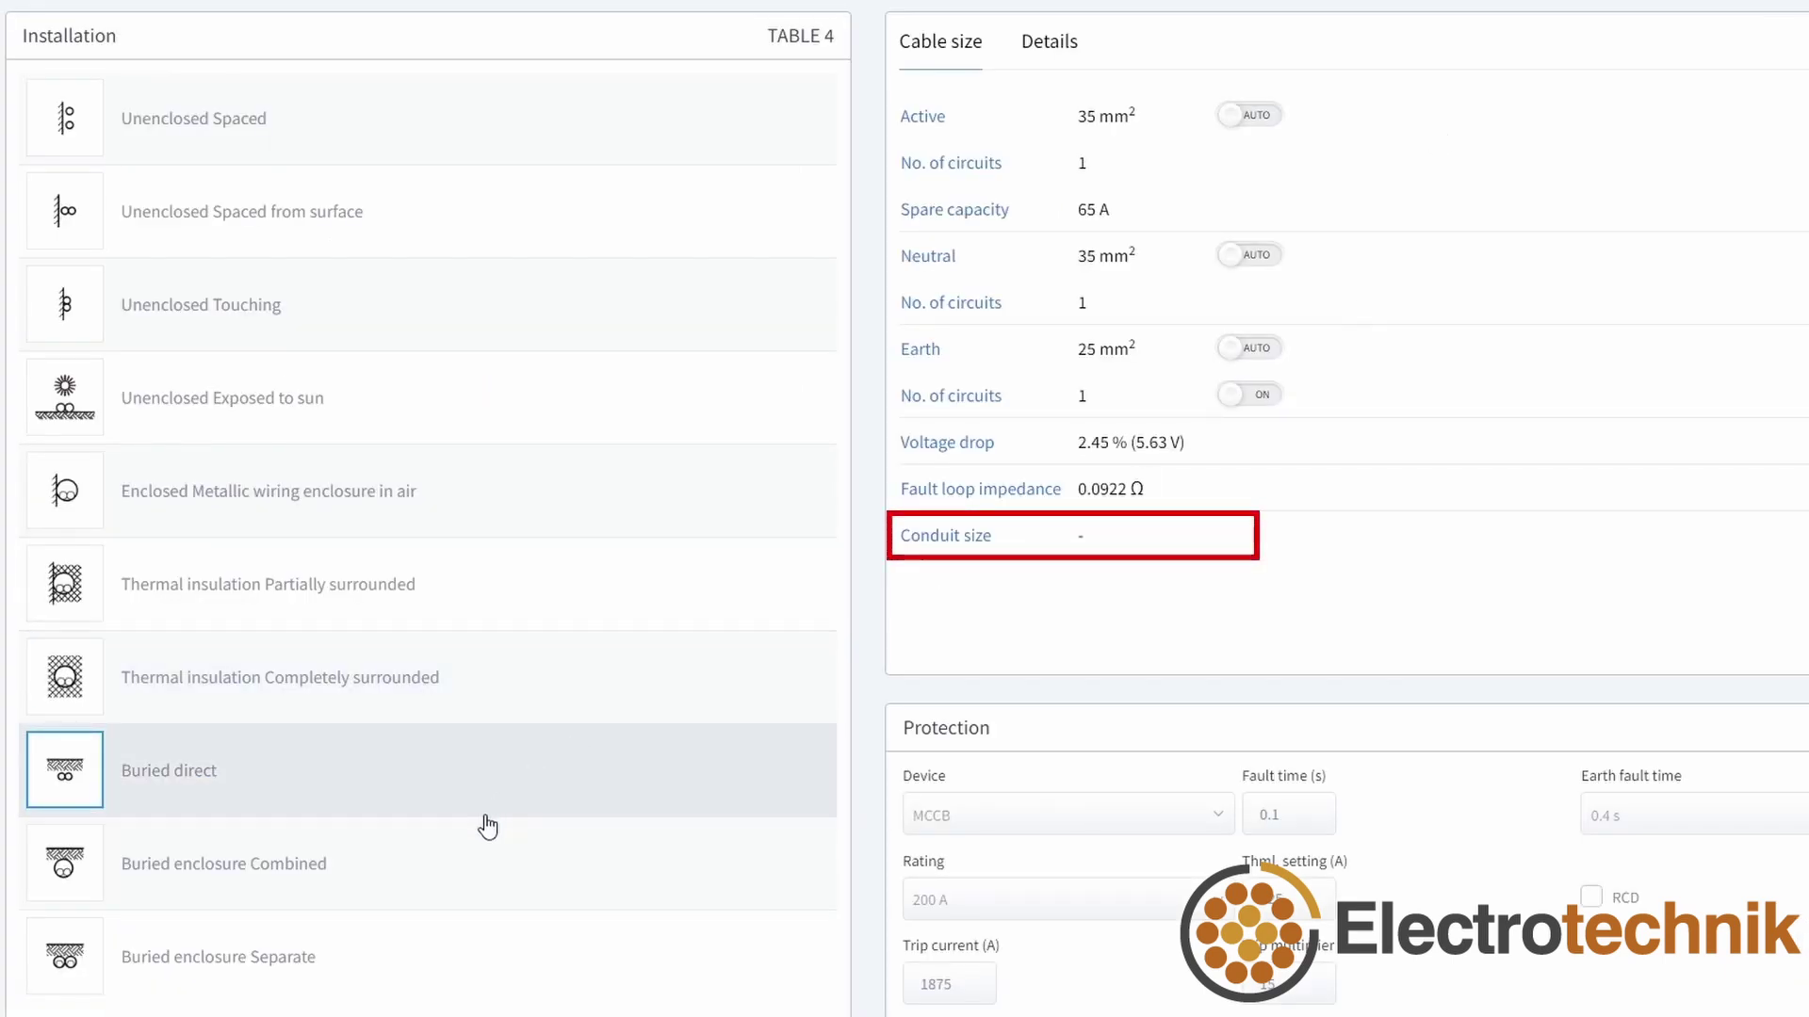
{"action": "left_click", "coordinate": [582, 827]}
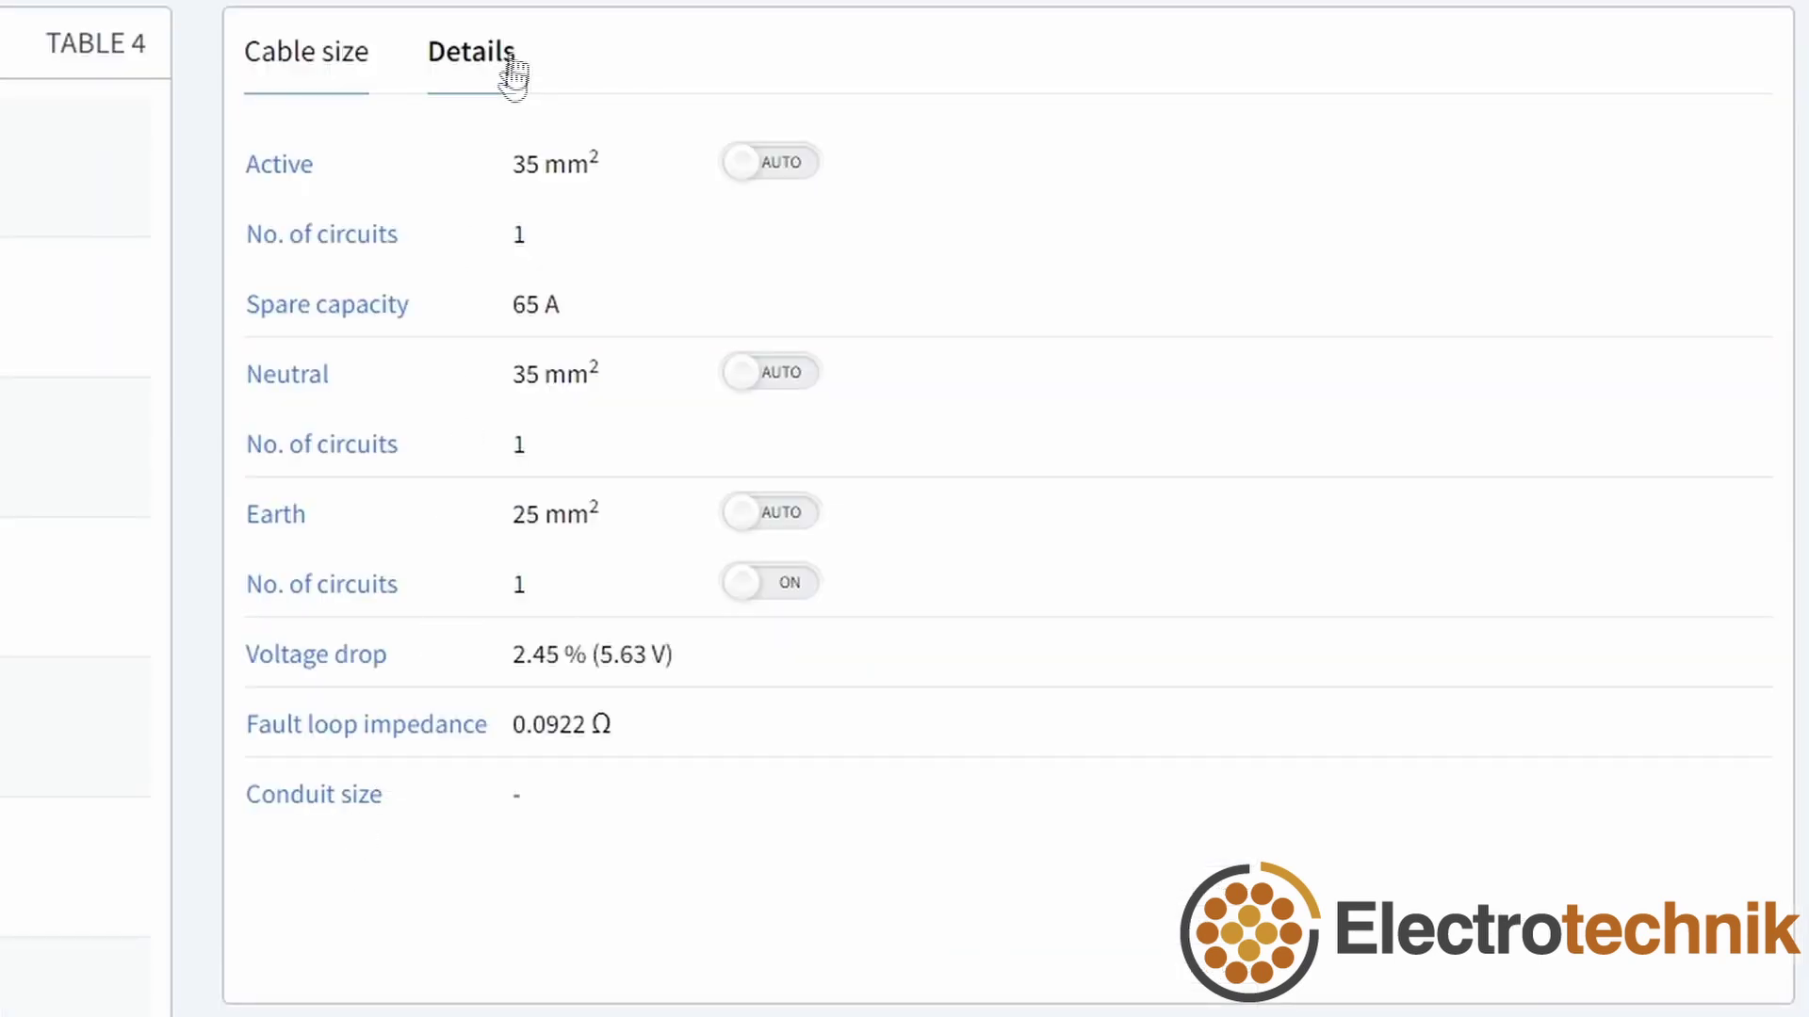
On the Details tab, expand the Current rating reference and the Voltage Rise resistance and reactance details
{"action": "left_click", "coordinate": [510, 55]}
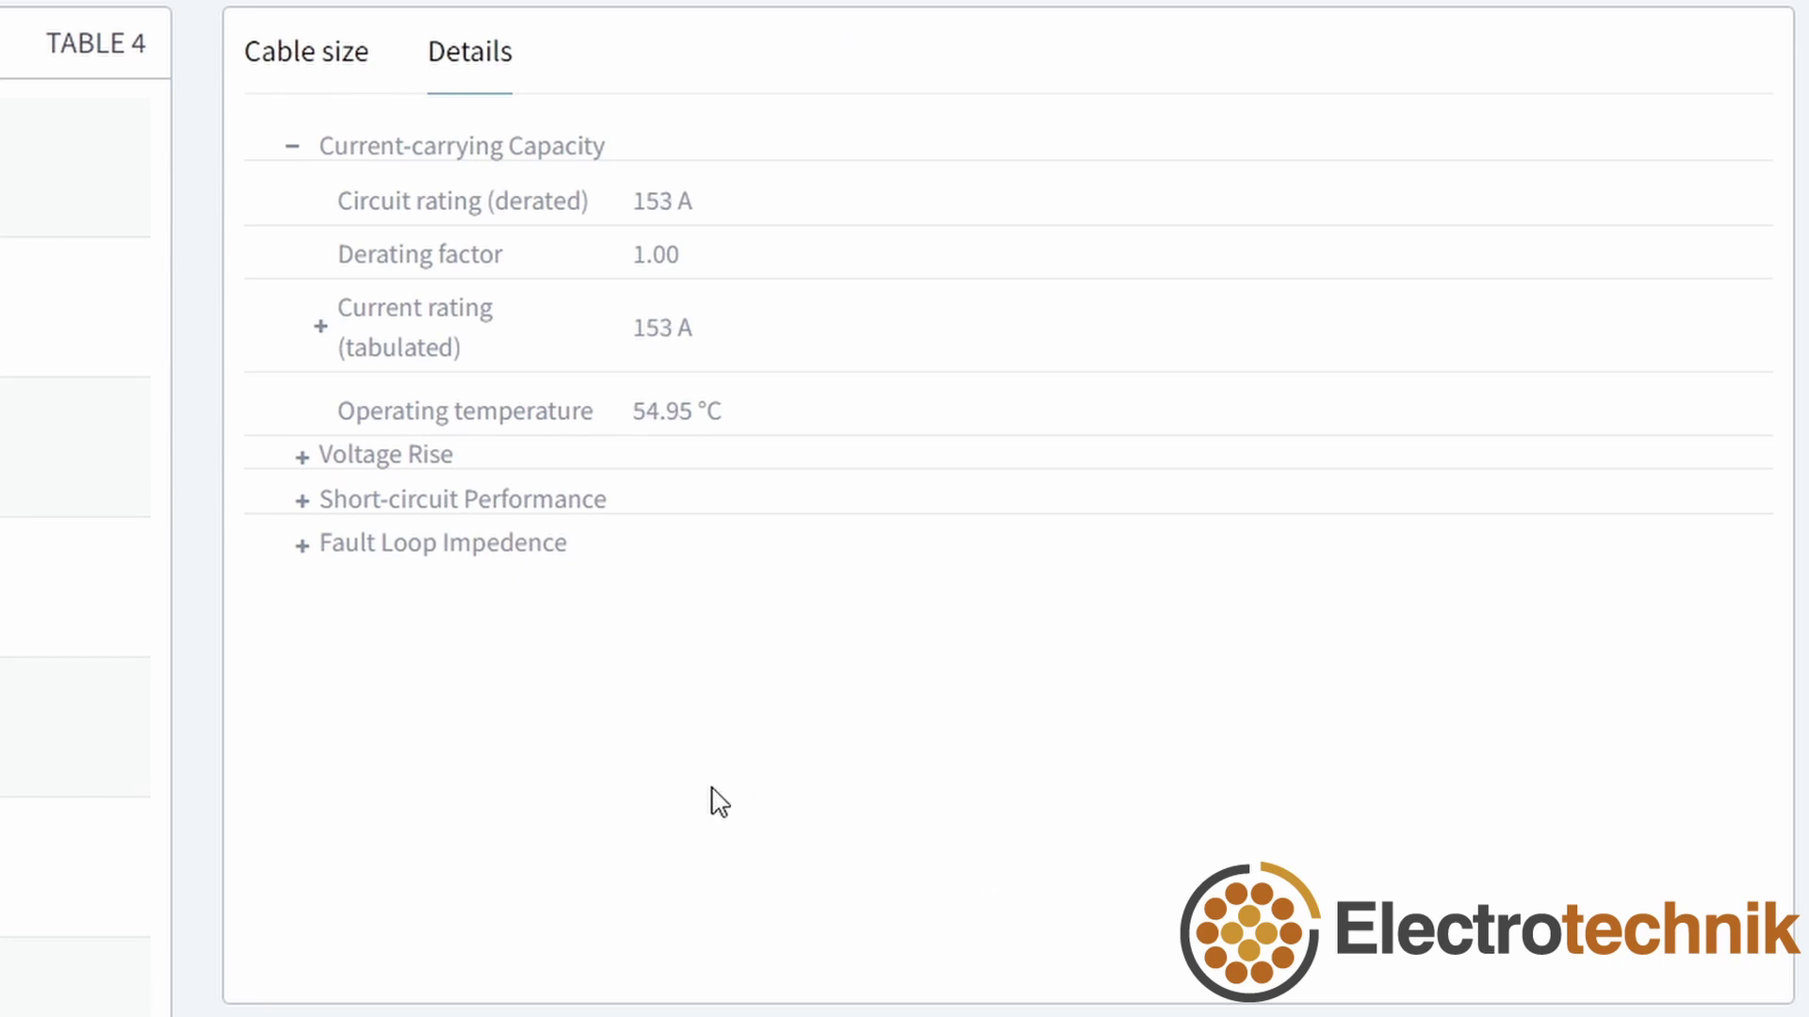
{"action": "left_click", "coordinate": [419, 344]}
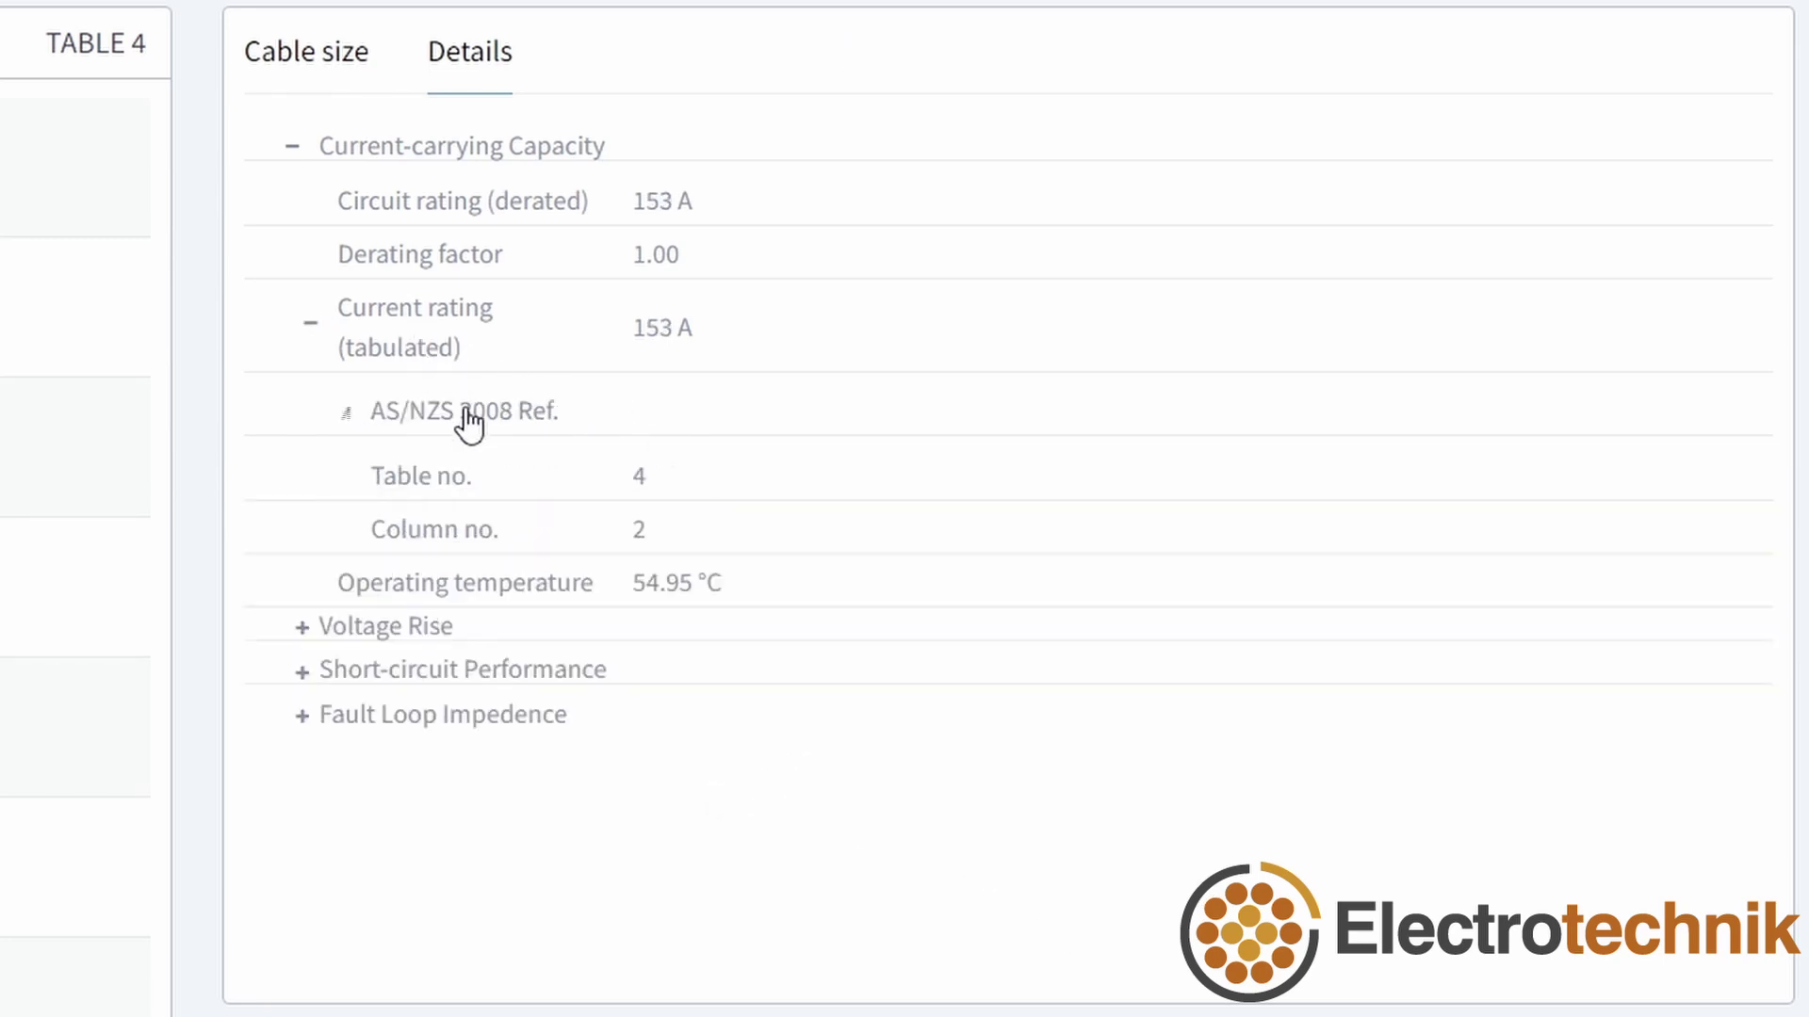
{"action": "left_click", "coordinate": [403, 629]}
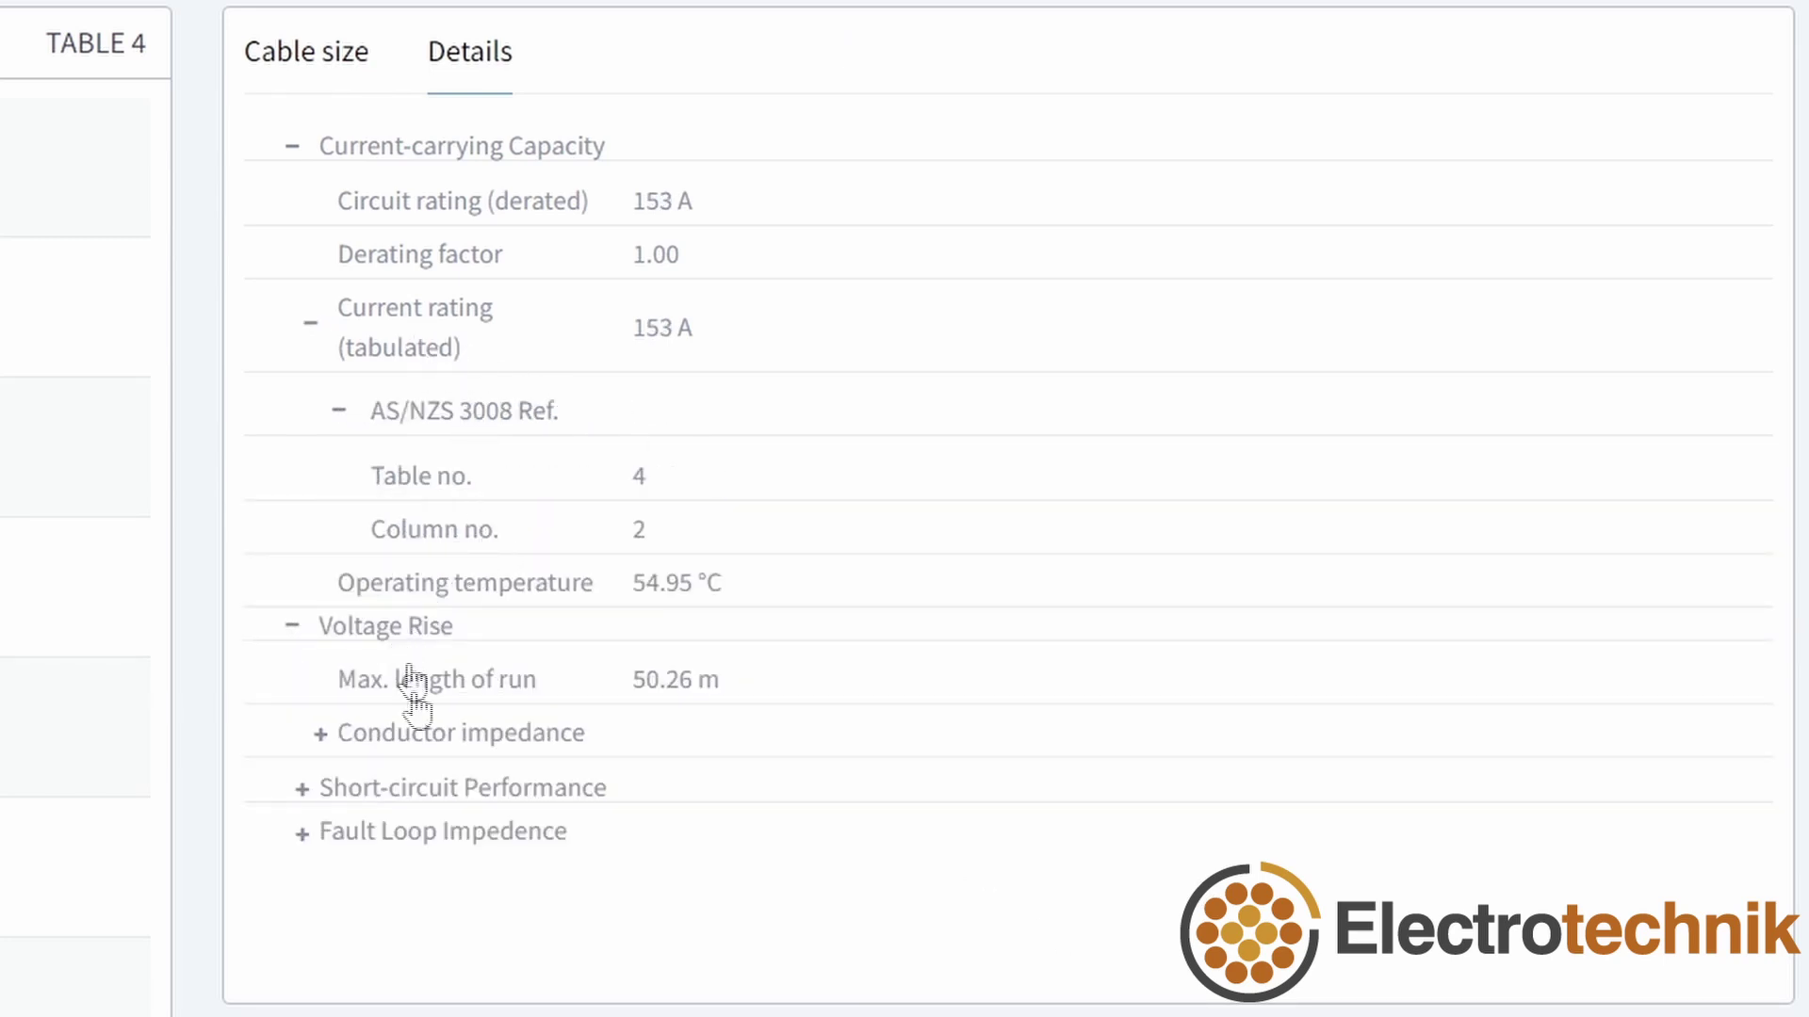
{"action": "left_click", "coordinate": [416, 734]}
{"action": "left_click", "coordinate": [422, 803]}
{"action": "scroll", "coordinate": [485, 848], "scroll_direction": "down", "scroll_amount": 2}
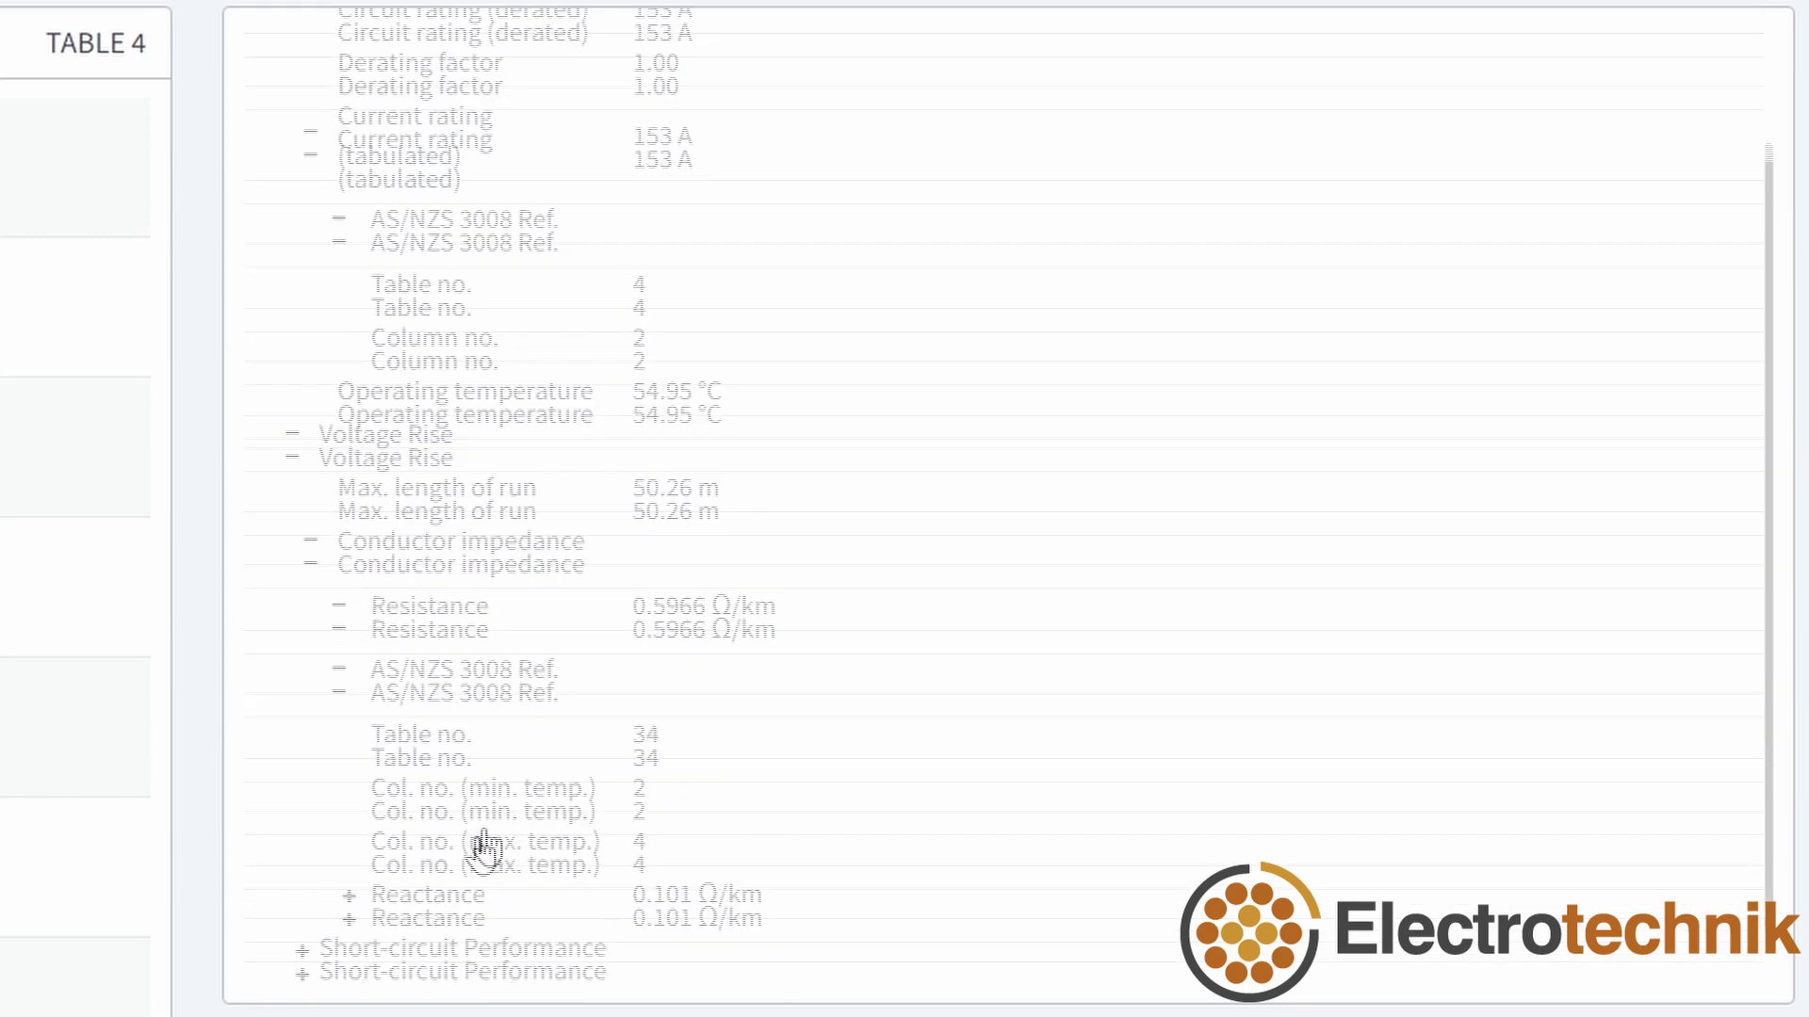
{"action": "left_click", "coordinate": [473, 850]}
{"action": "scroll", "coordinate": [489, 838], "scroll_direction": "down", "scroll_amount": 1}
{"action": "left_click", "coordinate": [497, 845]}
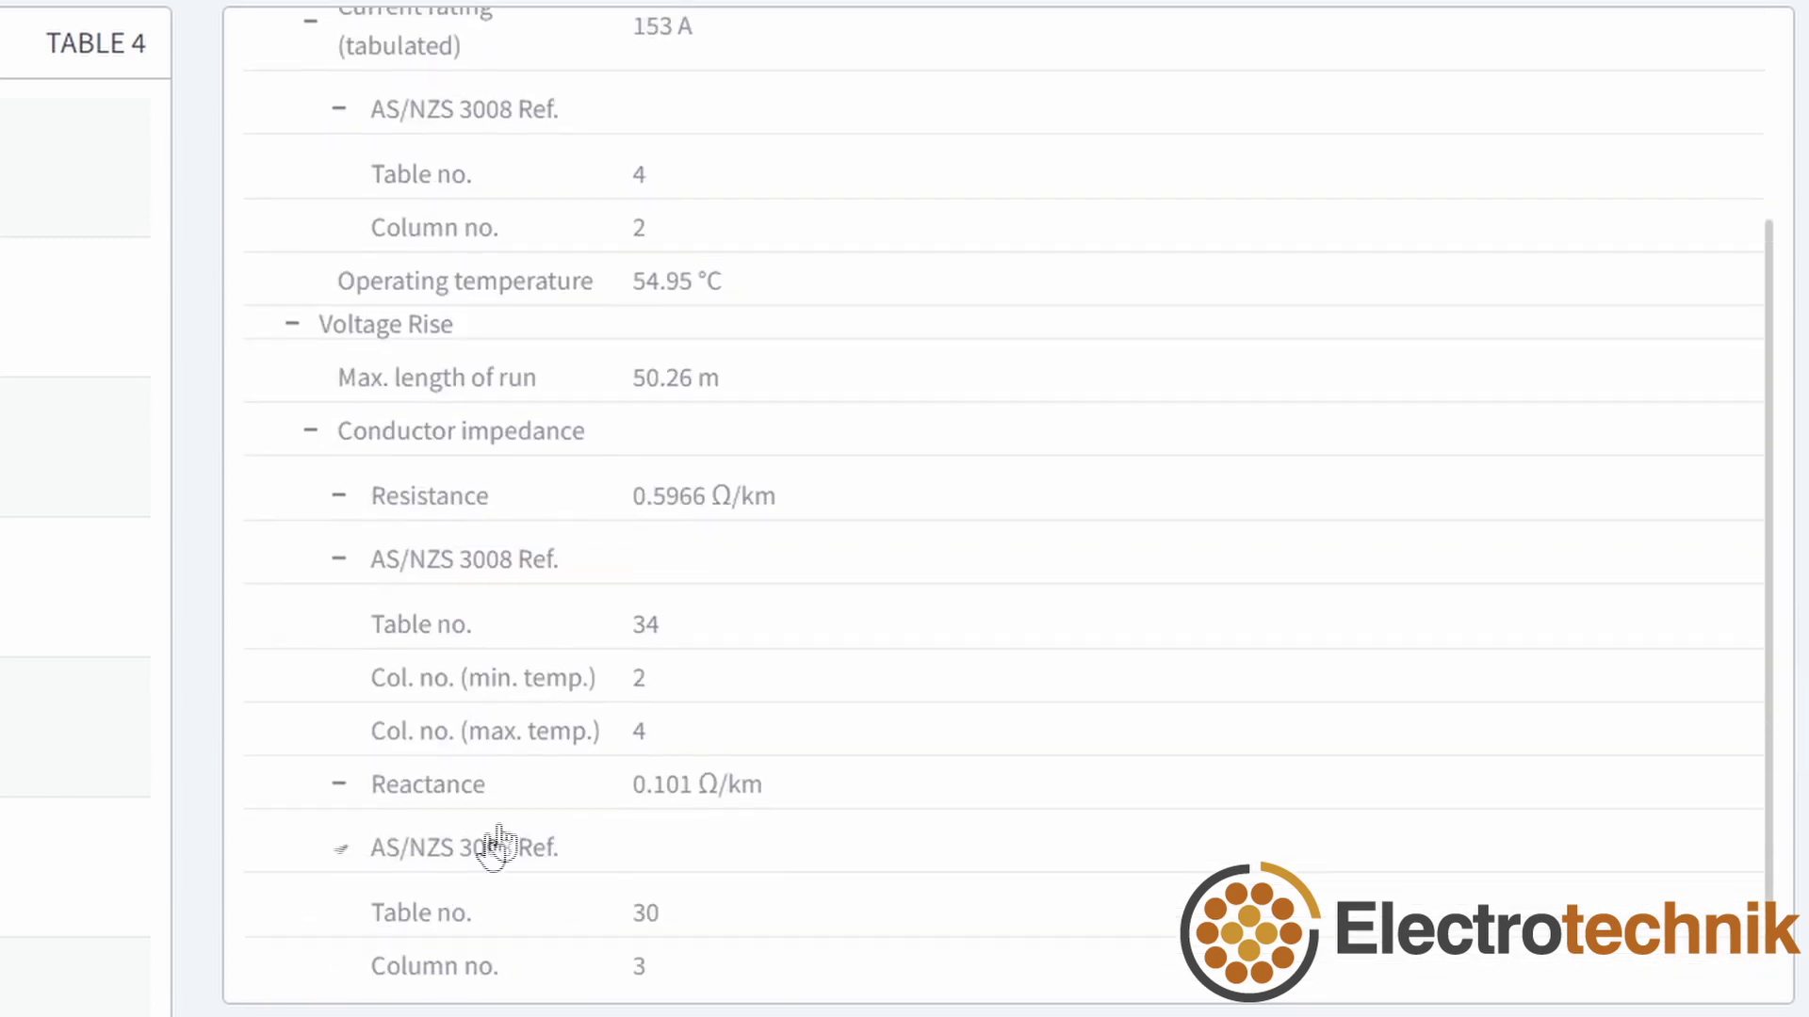
{"action": "scroll", "coordinate": [574, 791], "scroll_direction": "down", "scroll_amount": 1}
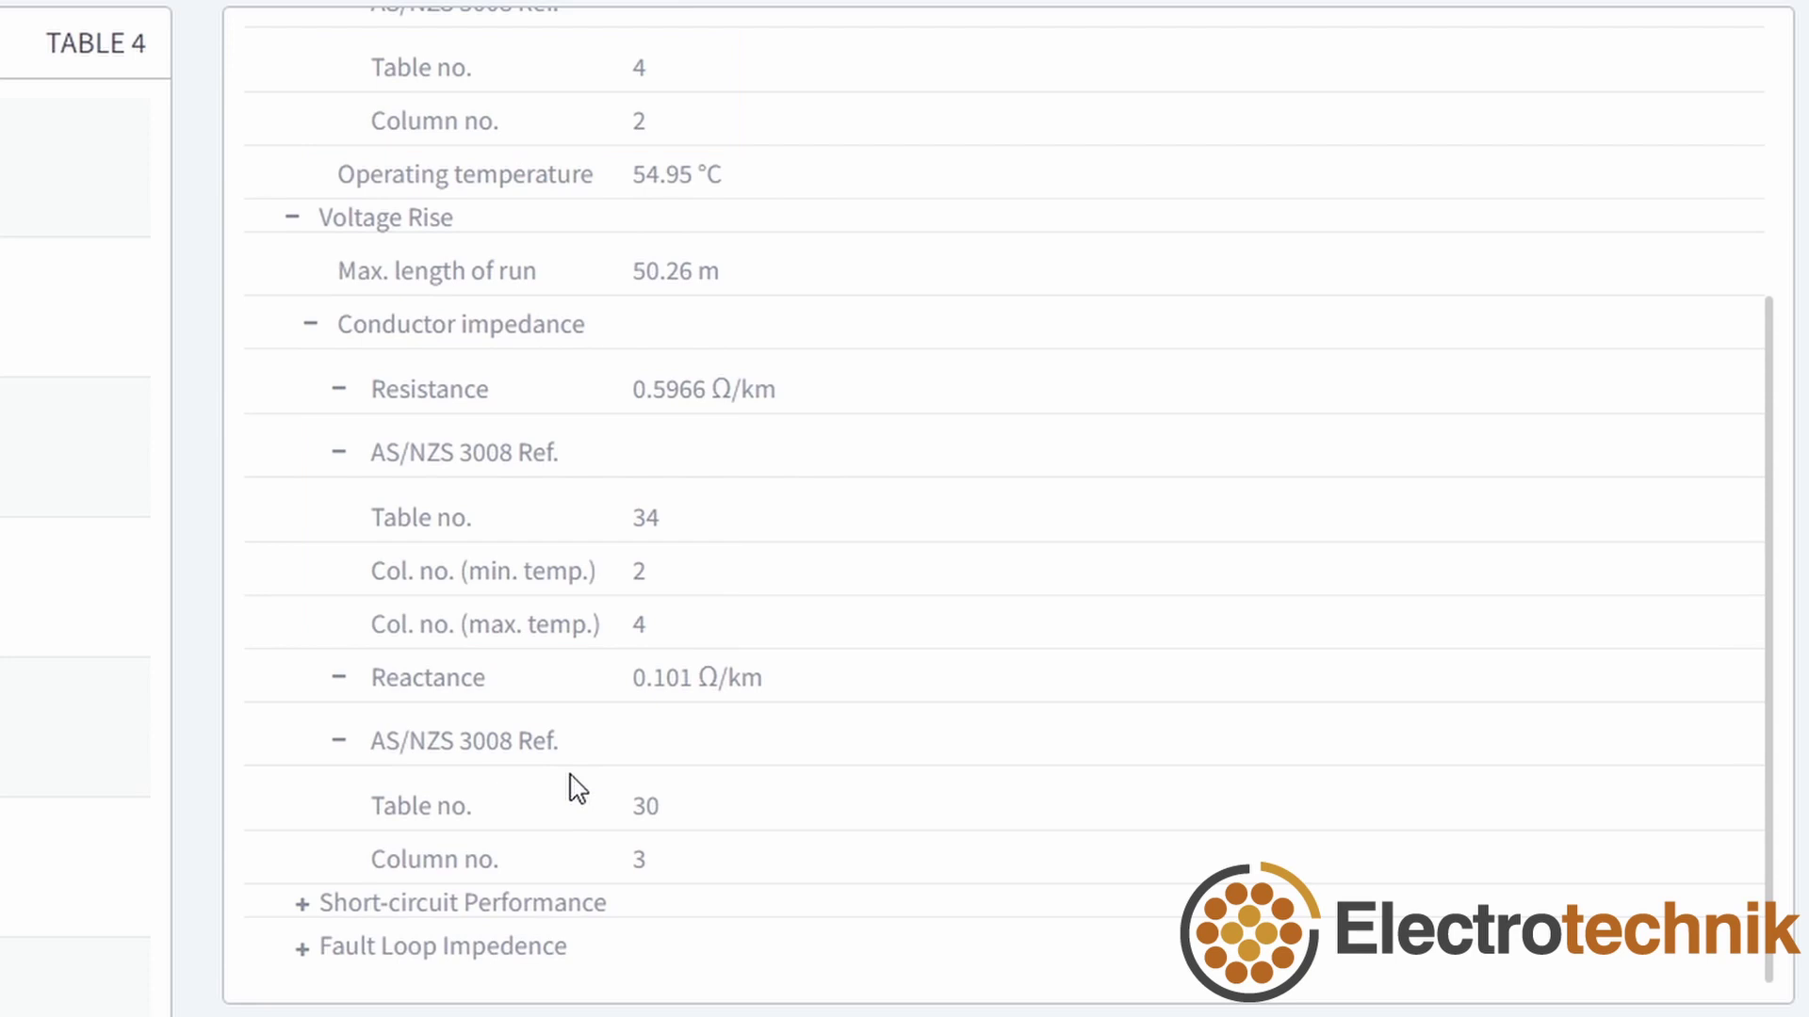
Expand Short-circuit Performance for active, neutral and earth sizes, plus Fault Loop Impedence's cable impedance breakdown
{"action": "left_click", "coordinate": [500, 905]}
{"action": "scroll", "coordinate": [500, 904], "scroll_direction": "down", "scroll_amount": 2}
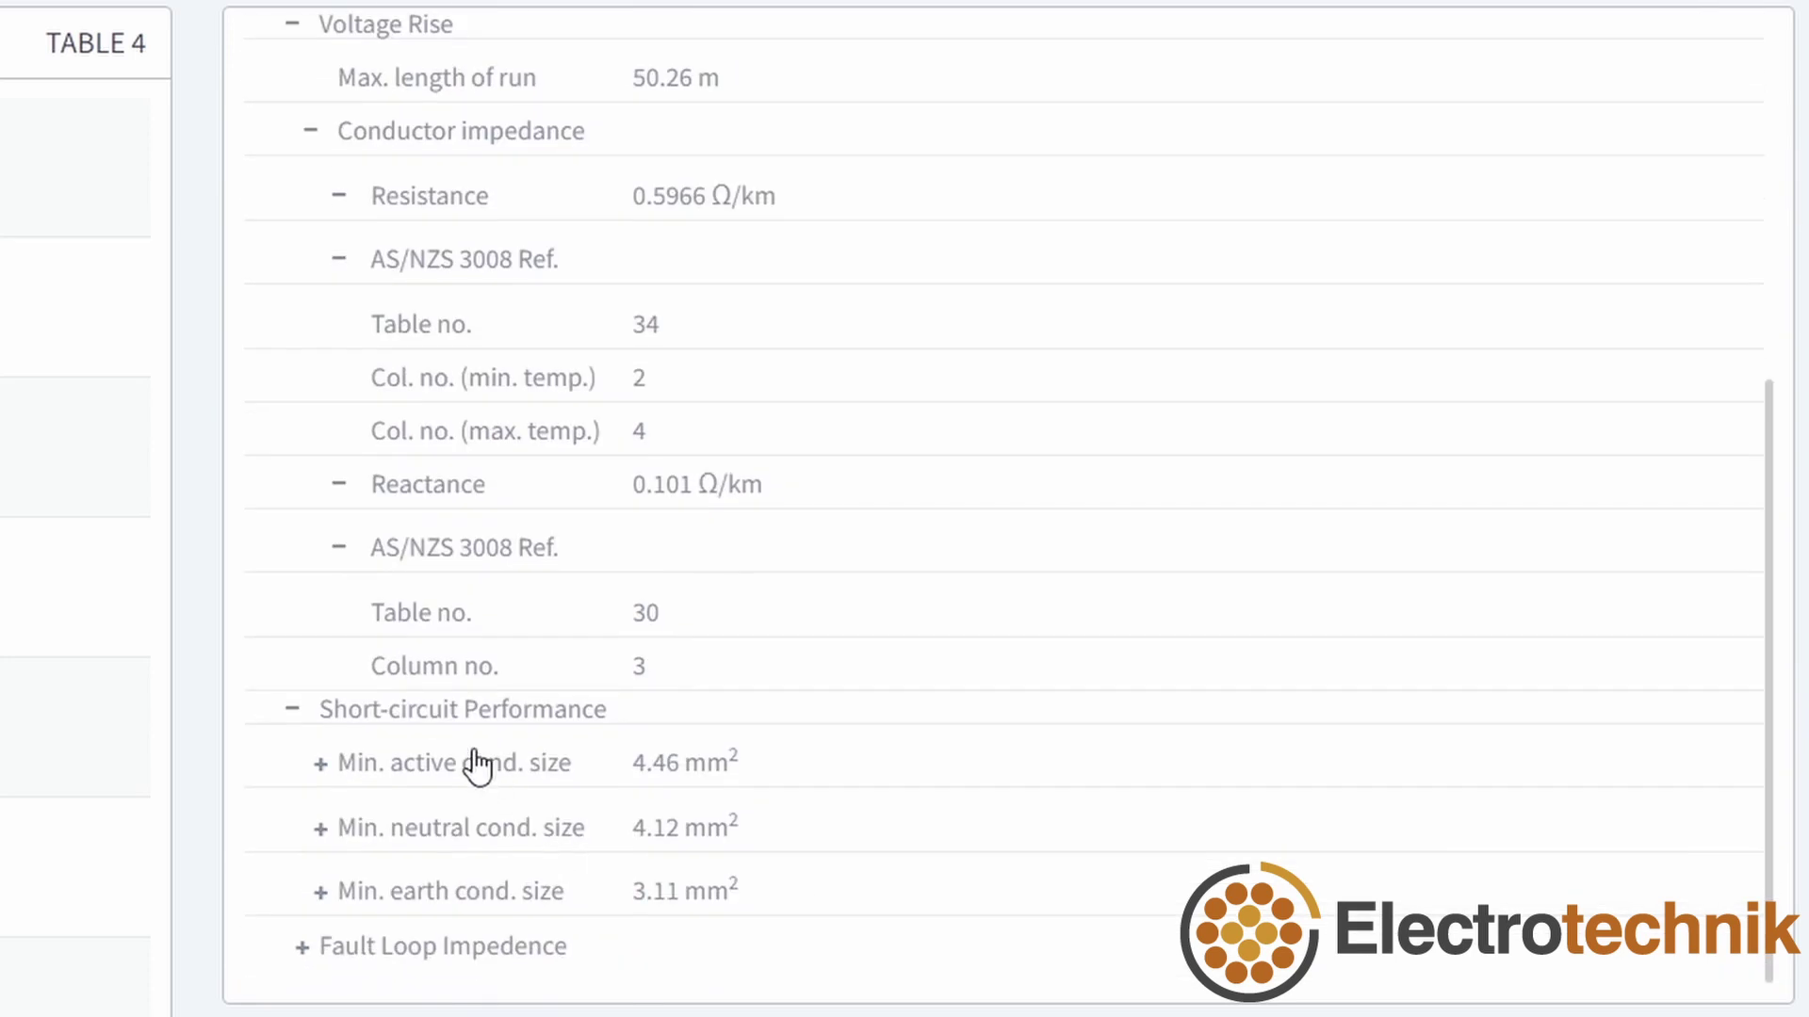
{"action": "left_click", "coordinate": [478, 765]}
{"action": "scroll", "coordinate": [484, 828], "scroll_direction": "down", "scroll_amount": 1}
{"action": "left_click", "coordinate": [484, 824]}
{"action": "scroll", "coordinate": [504, 835], "scroll_direction": "down", "scroll_amount": 1}
{"action": "left_click", "coordinate": [532, 881]}
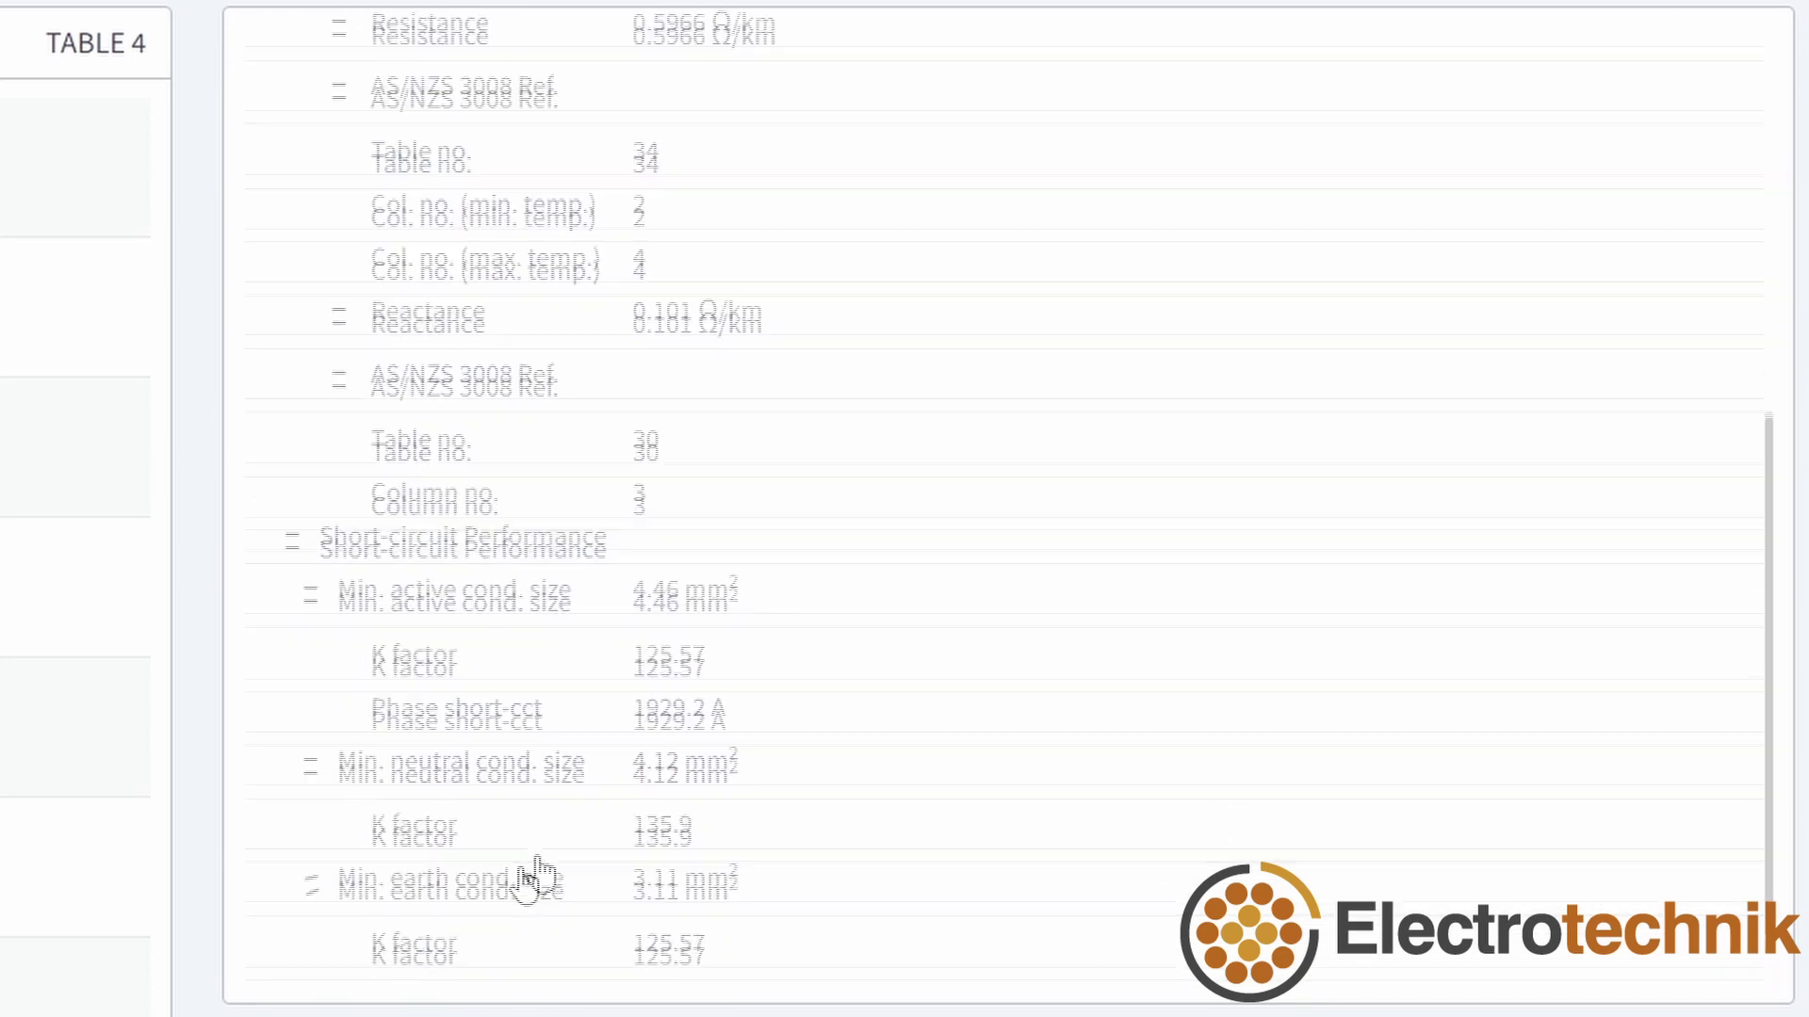
{"action": "scroll", "coordinate": [539, 876], "scroll_direction": "down", "scroll_amount": 1}
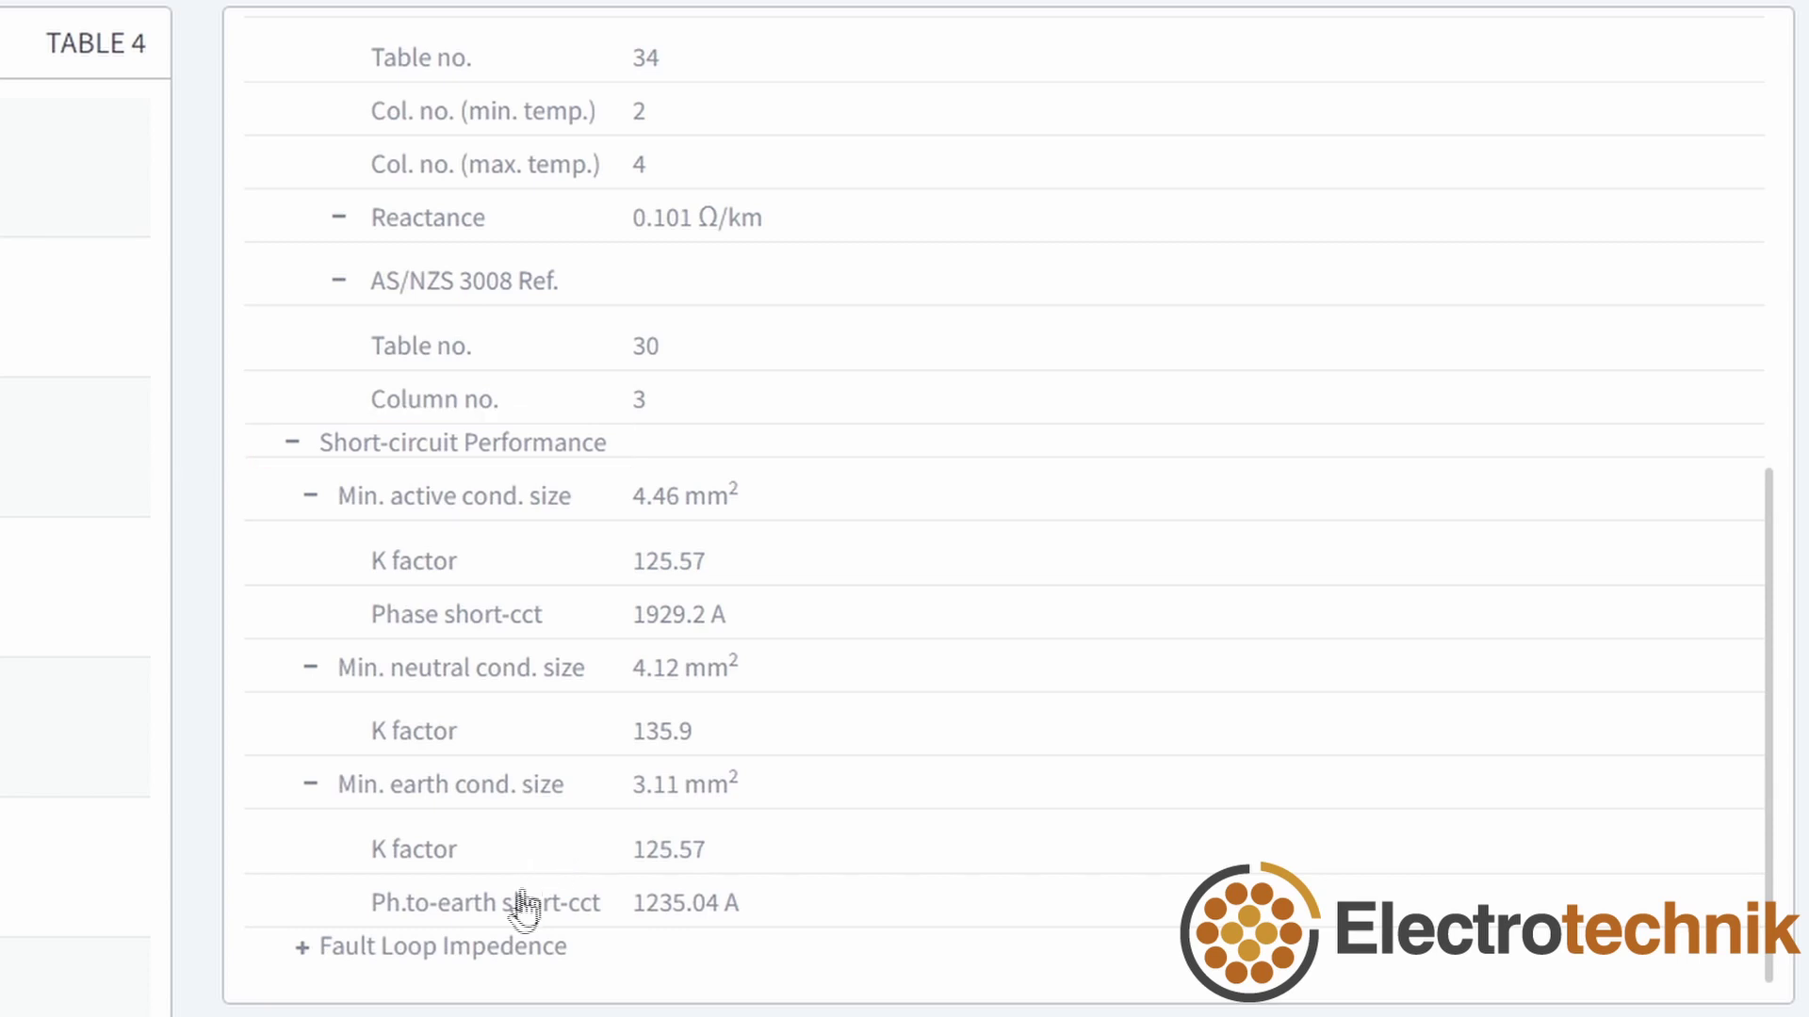
{"action": "left_click", "coordinate": [493, 947]}
{"action": "scroll", "coordinate": [485, 933], "scroll_direction": "down", "scroll_amount": 2}
{"action": "left_click", "coordinate": [440, 886]}
{"action": "scroll", "coordinate": [469, 881], "scroll_direction": "down", "scroll_amount": 1}
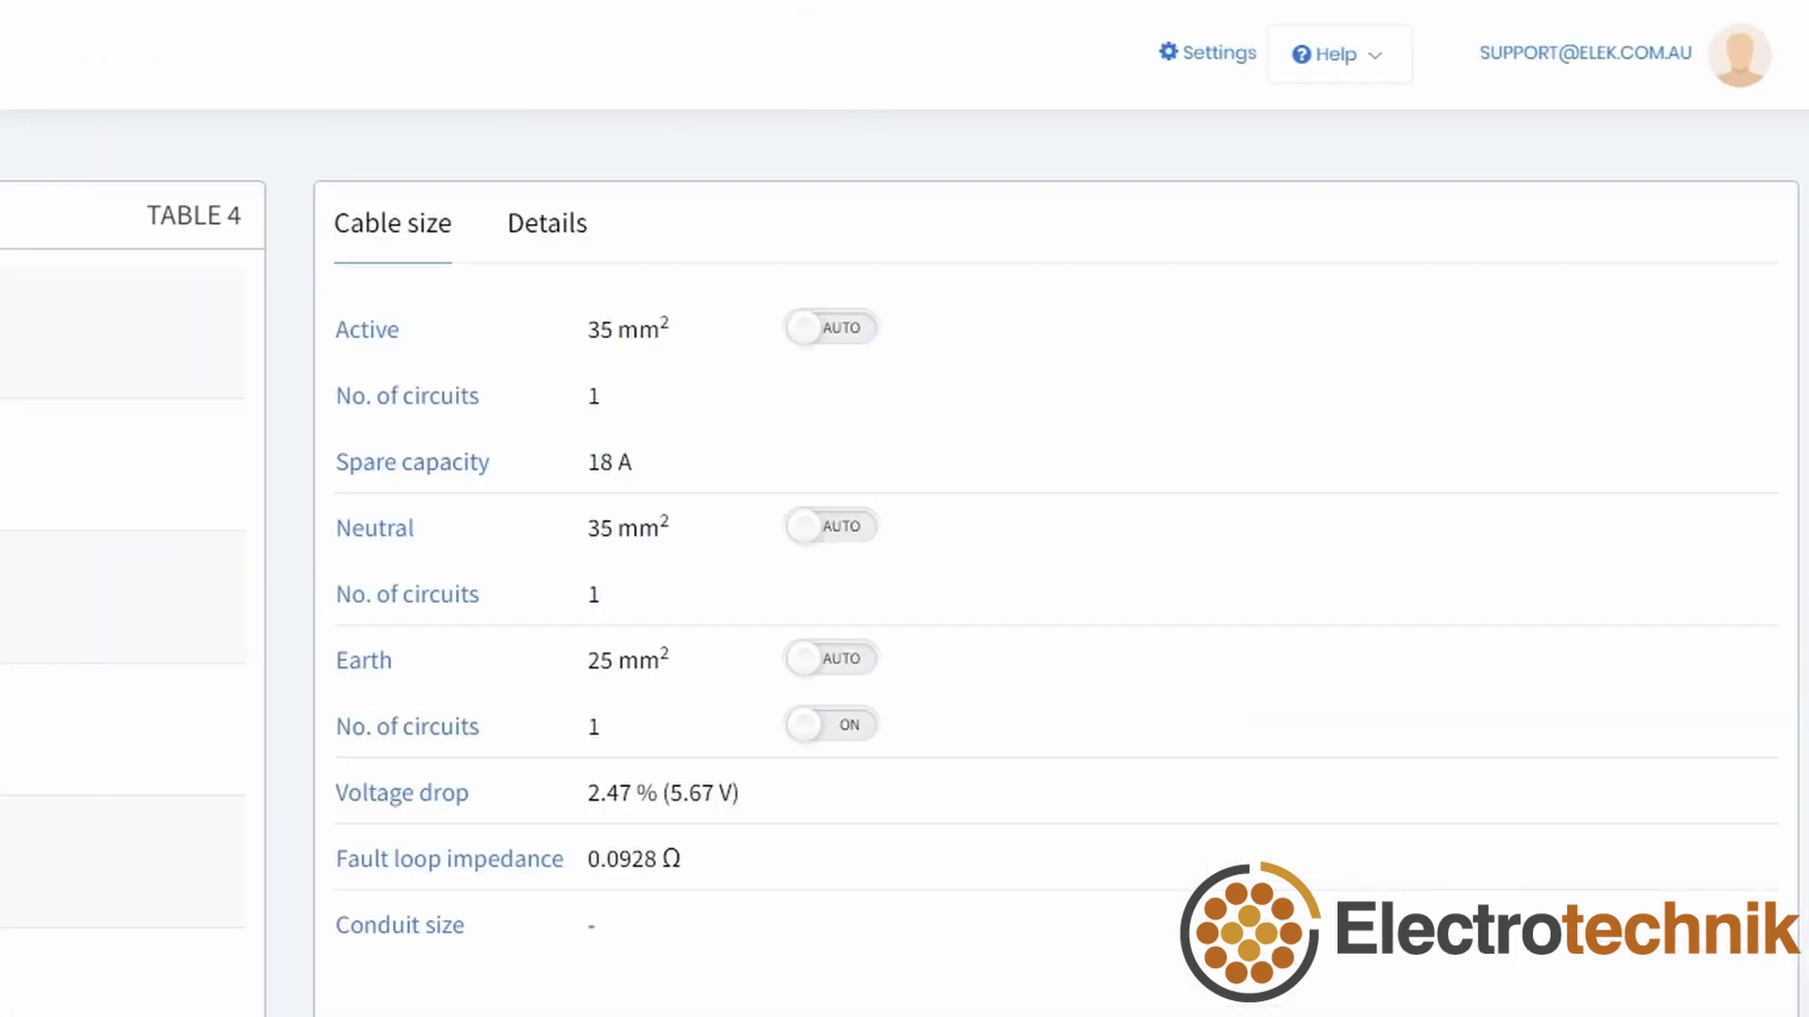
Accept the company logo settings, then generate the Cable Size Report with email left unticked
{"action": "left_click", "coordinate": [1215, 55]}
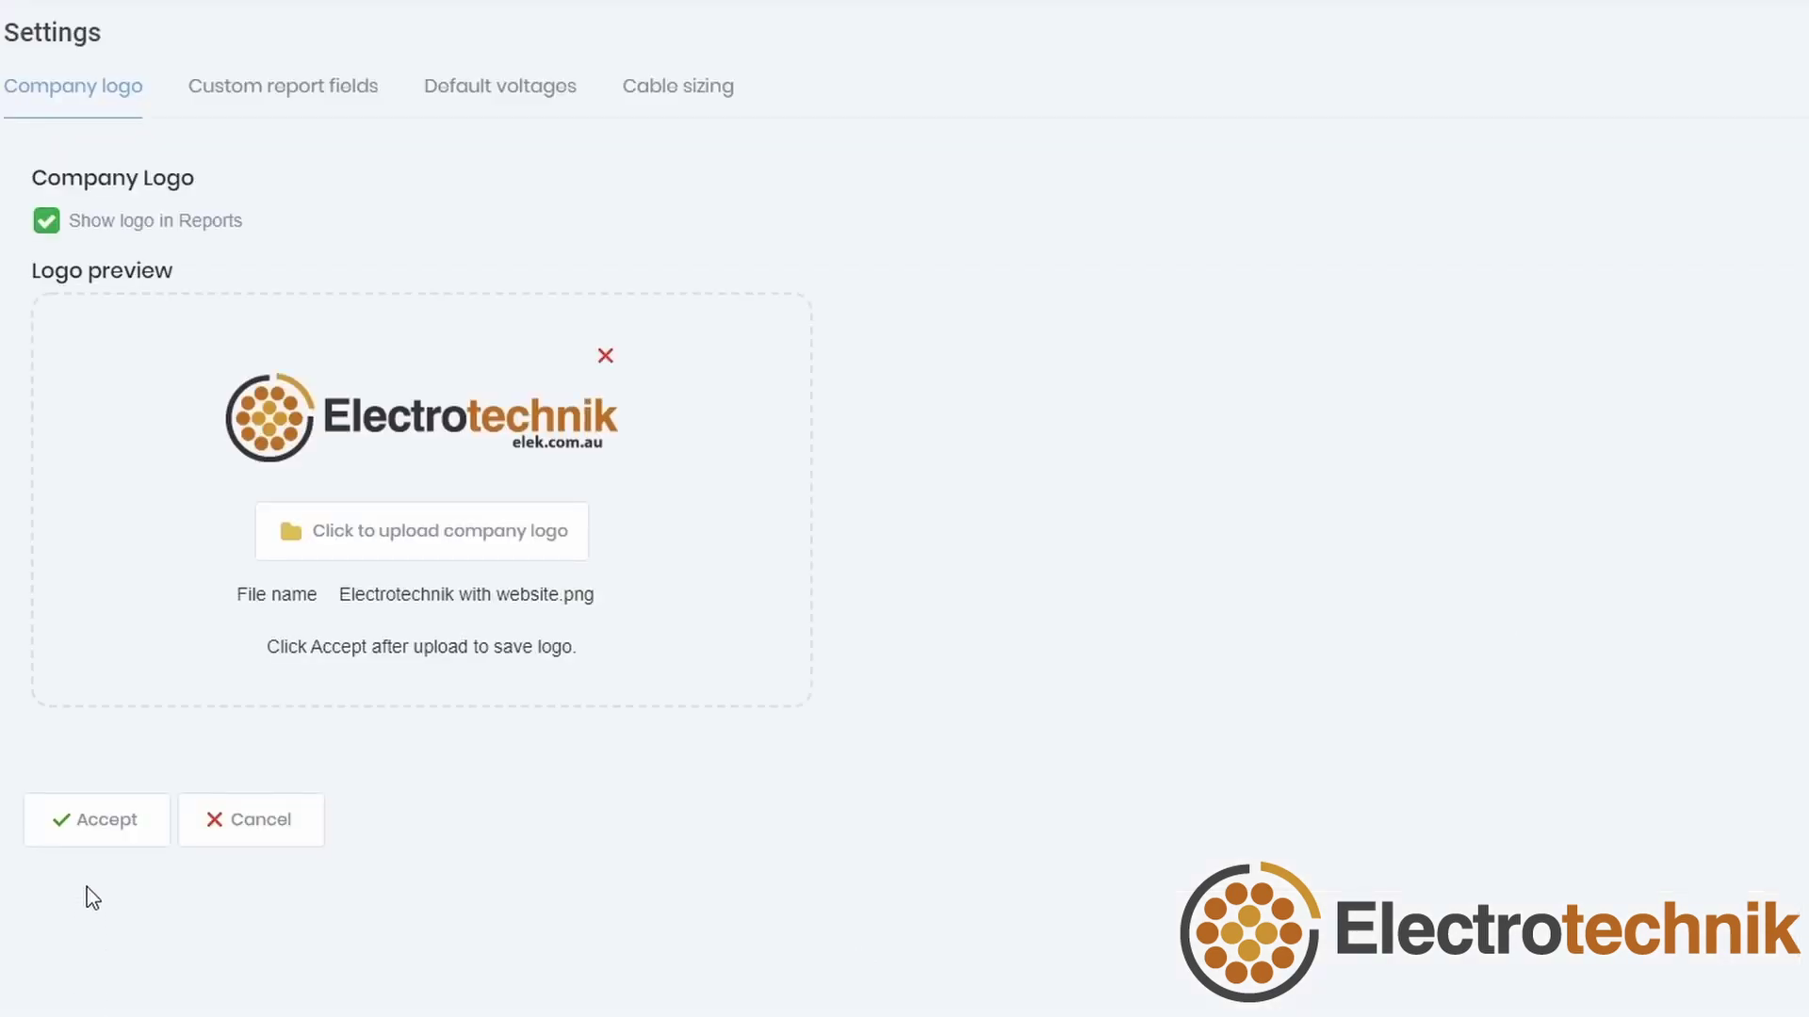
{"action": "left_click", "coordinate": [85, 829]}
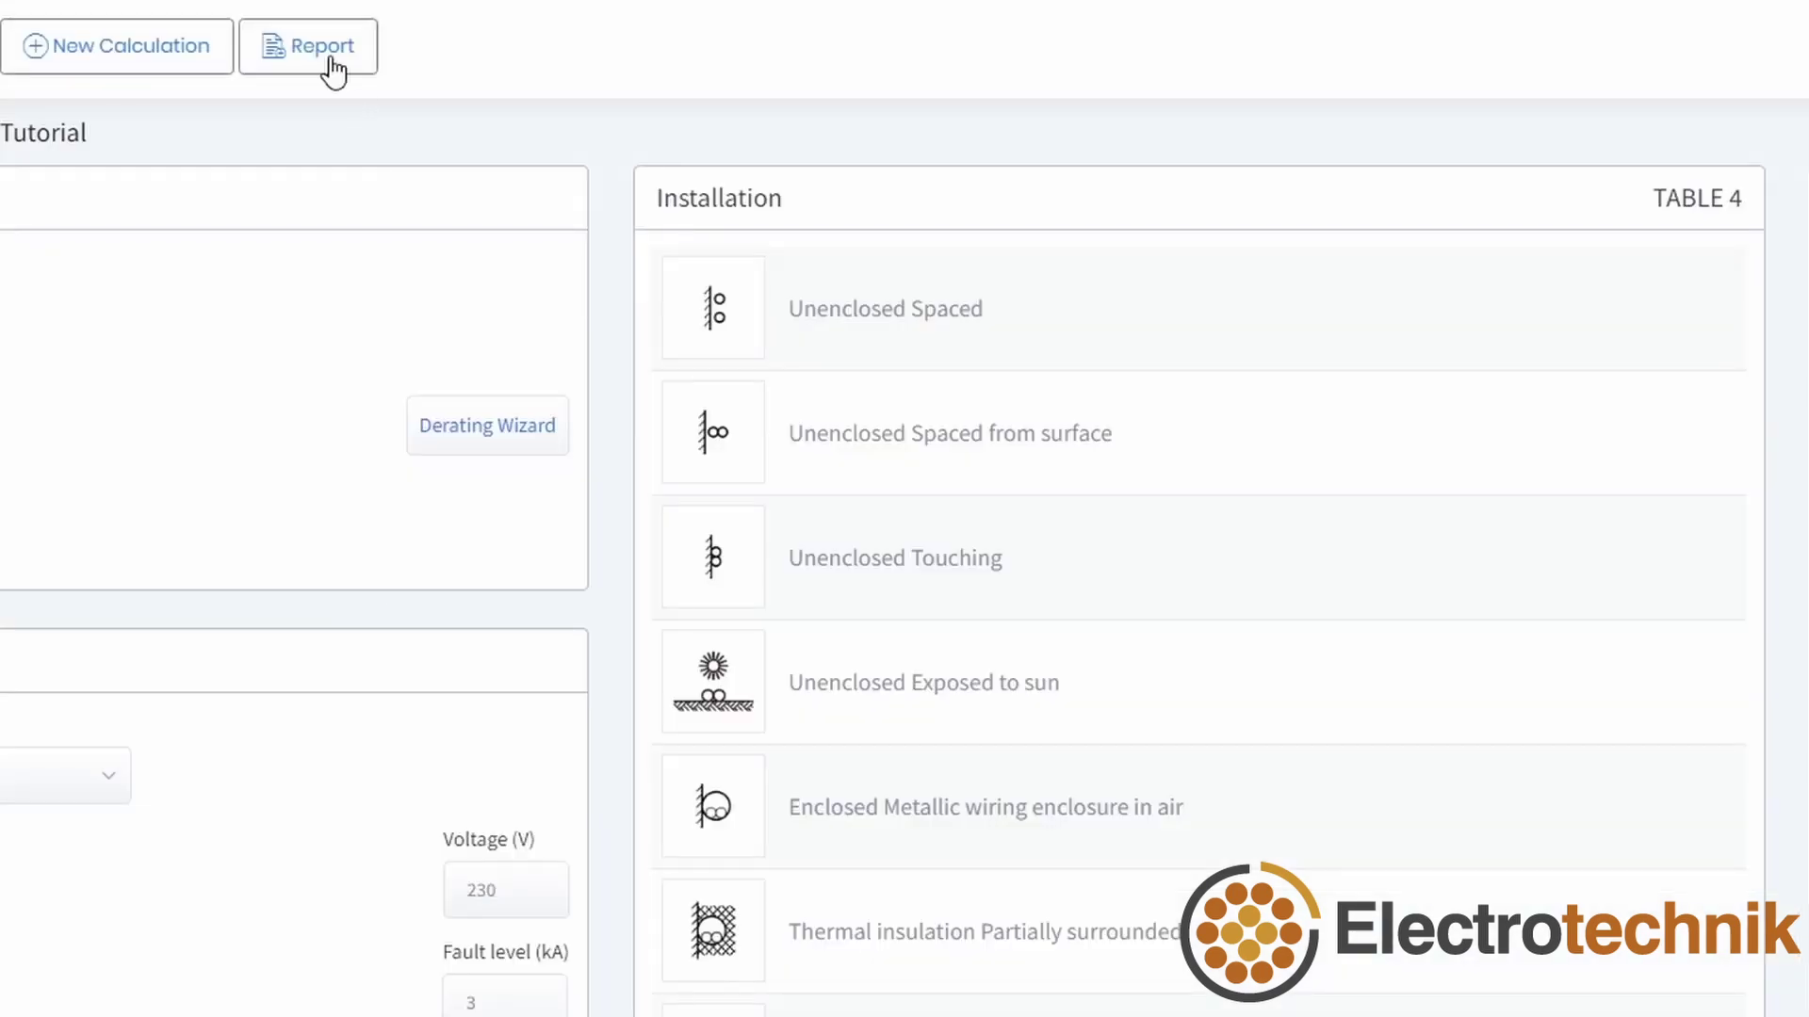
{"action": "left_click", "coordinate": [331, 56]}
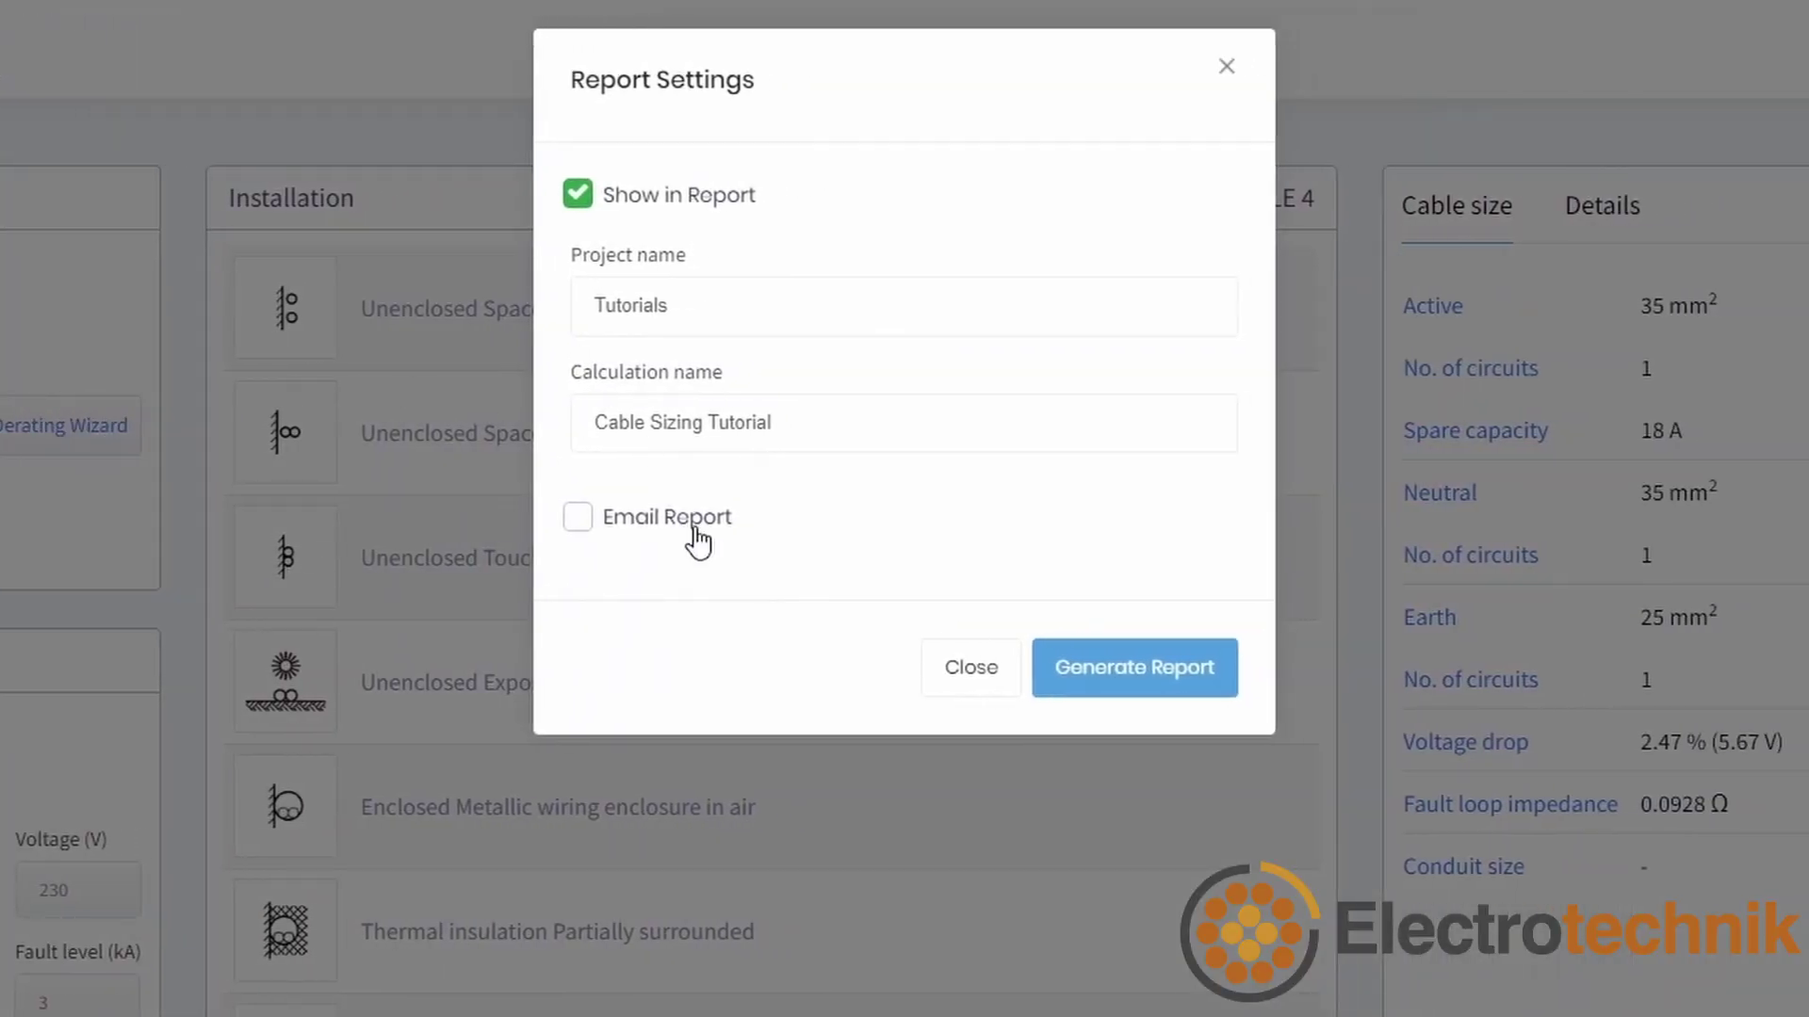
{"action": "left_click", "coordinate": [744, 518]}
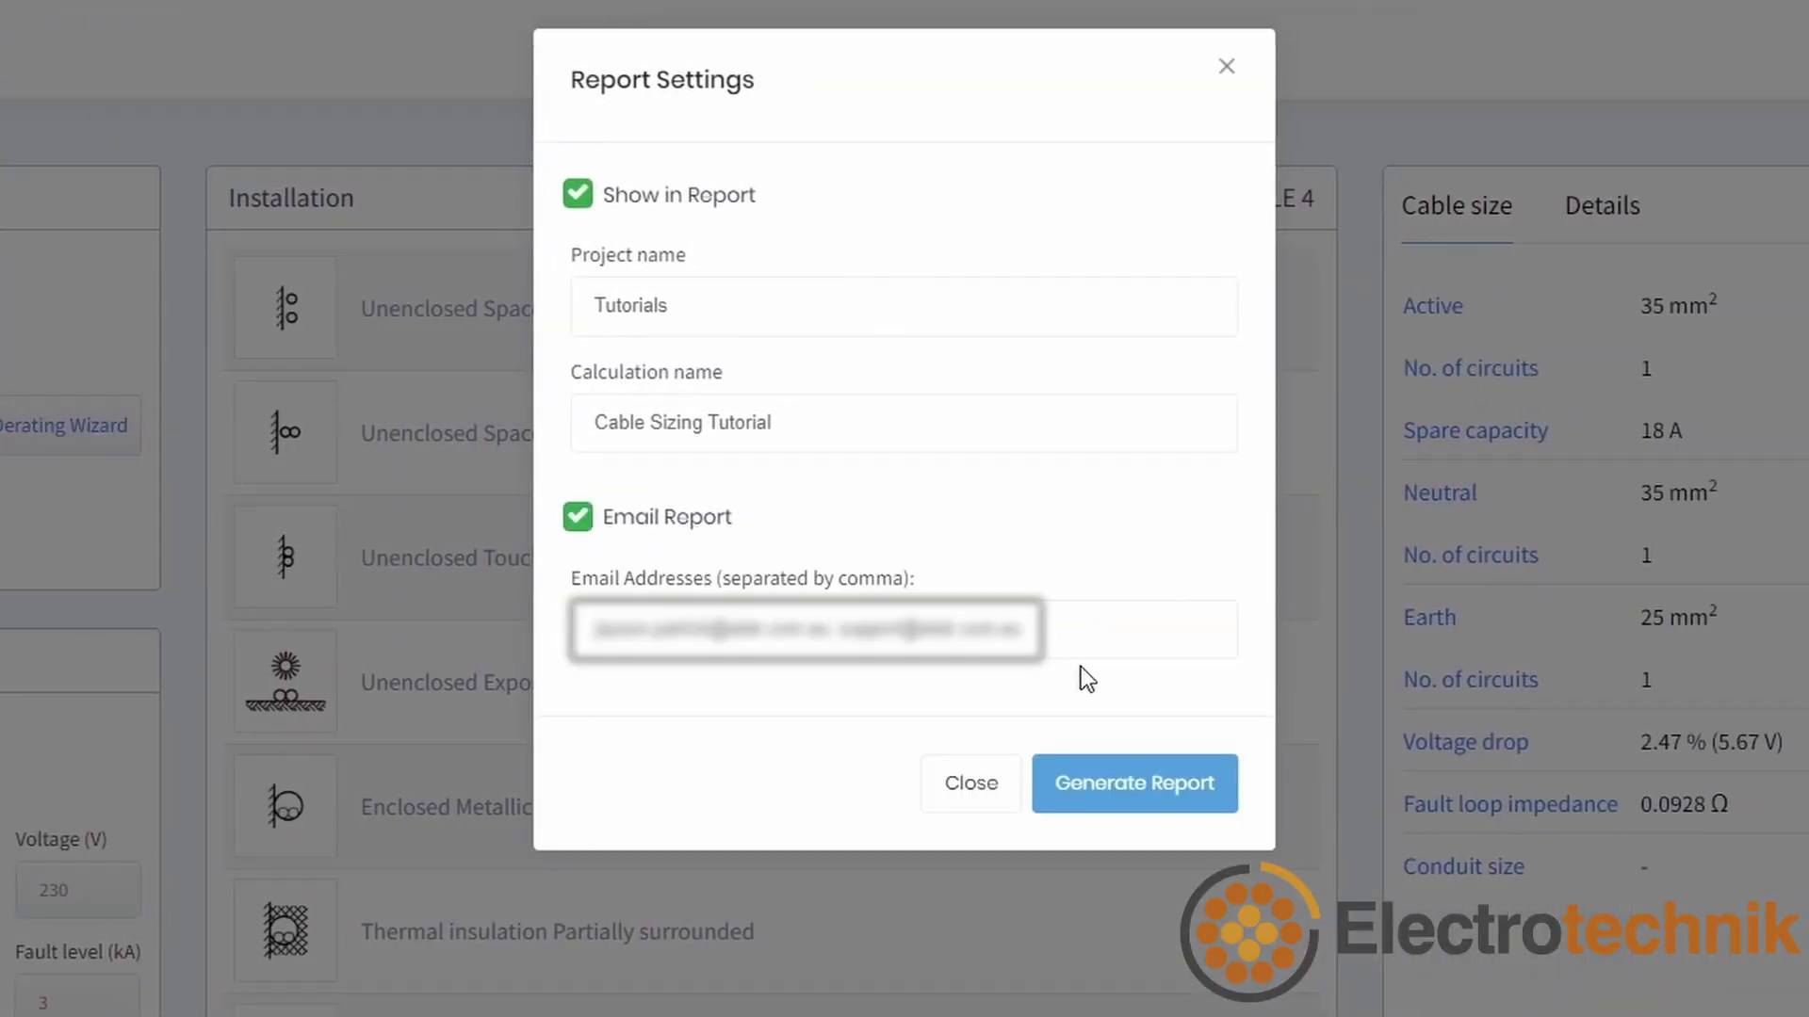
{"action": "left_click", "coordinate": [648, 518]}
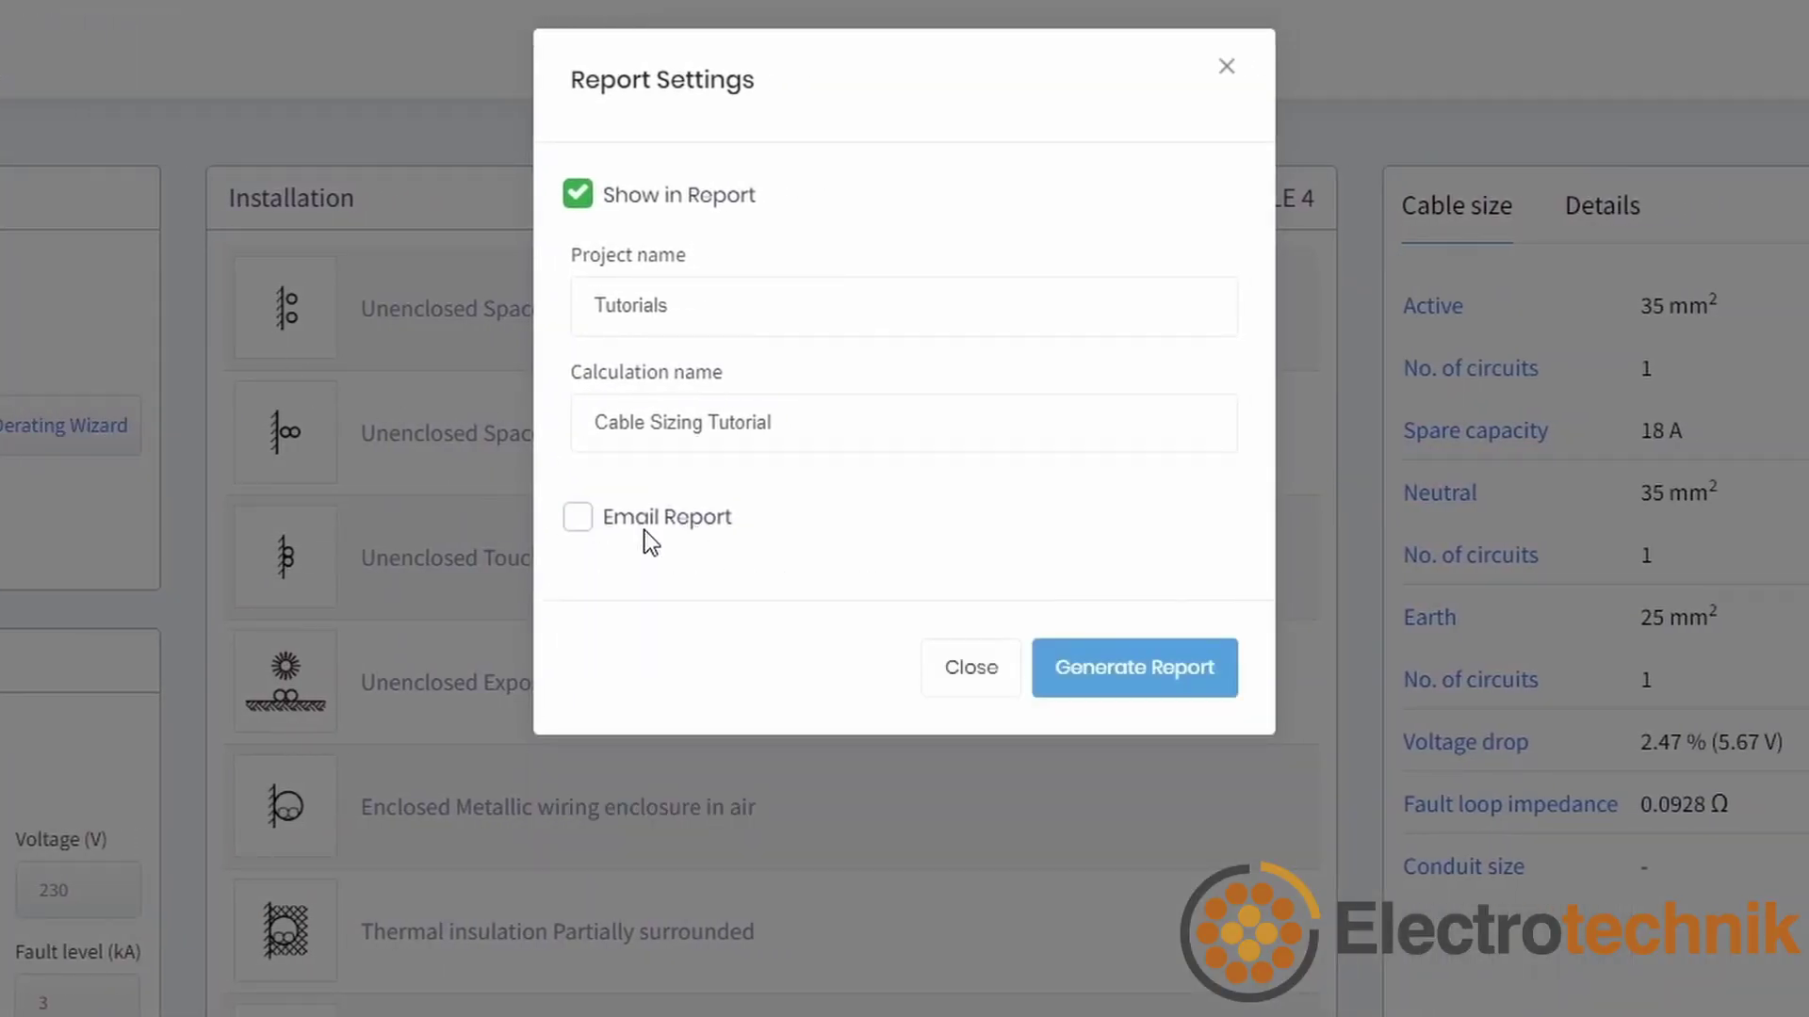
{"action": "left_click", "coordinate": [1136, 669]}
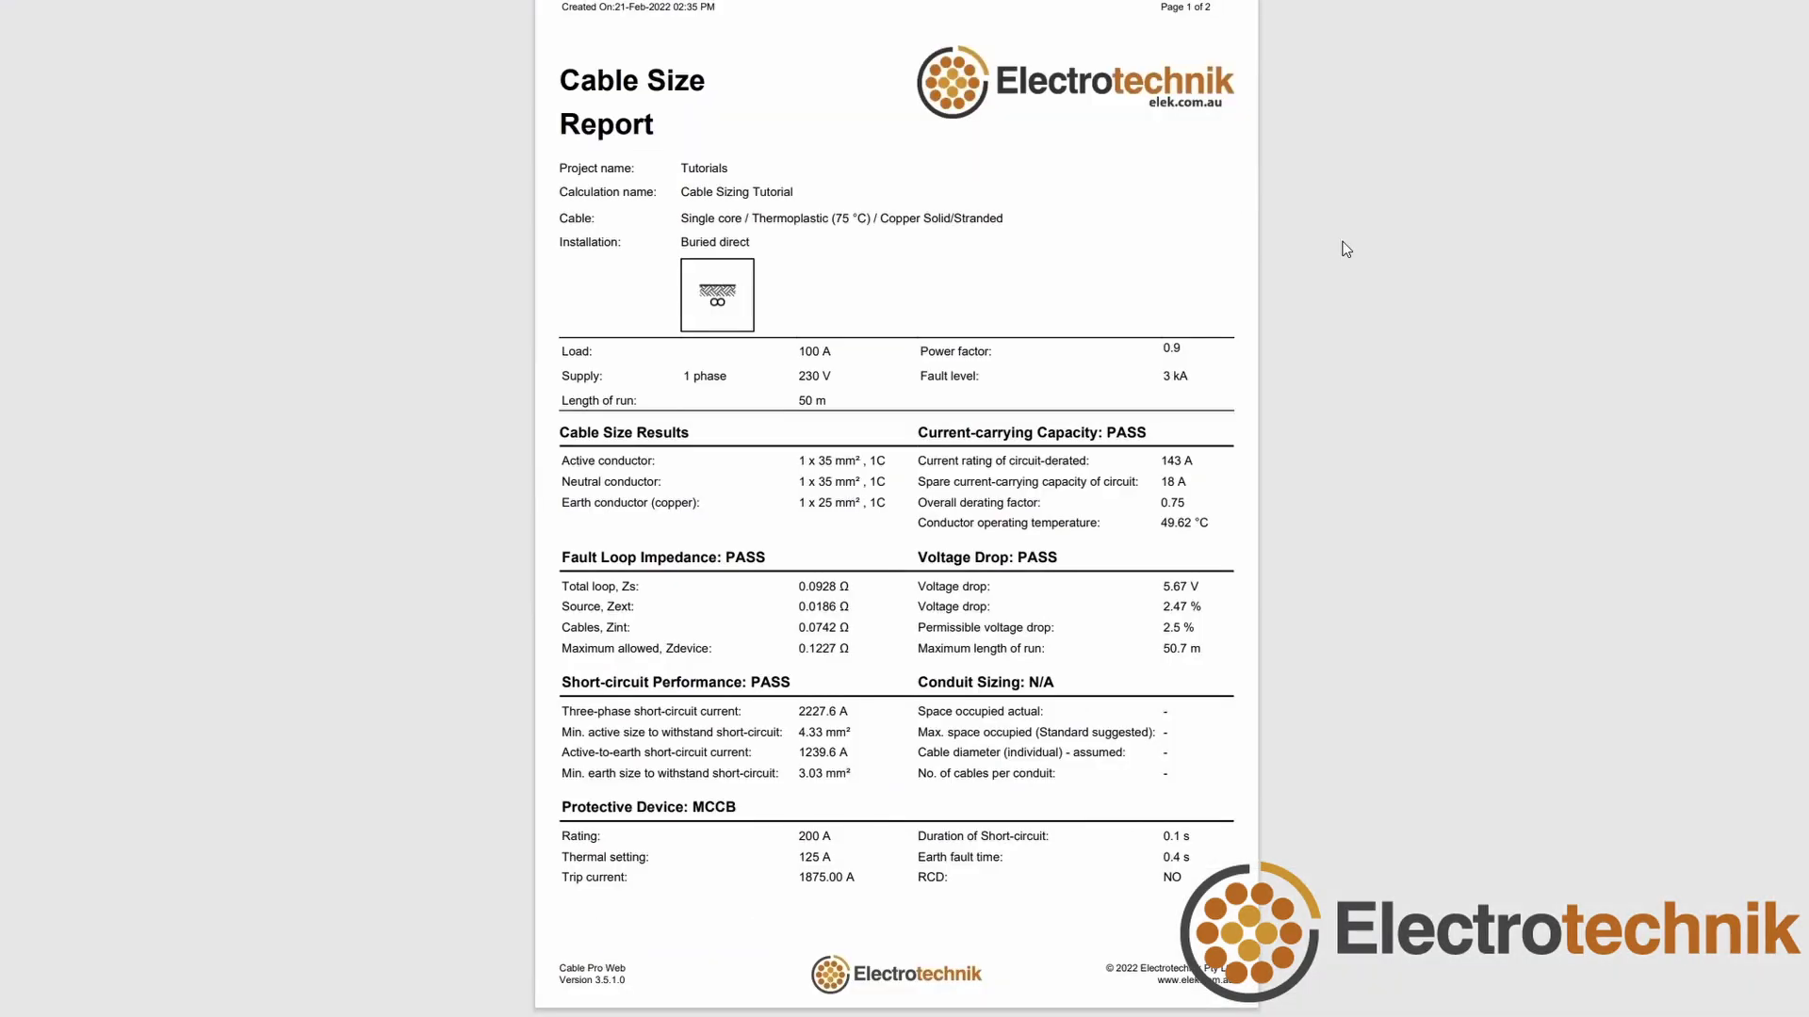
{"action": "scroll", "coordinate": [1344, 253], "scroll_direction": "down", "scroll_amount": 15}
{"action": "scroll", "coordinate": [1346, 254], "scroll_direction": "up", "scroll_amount": 10}
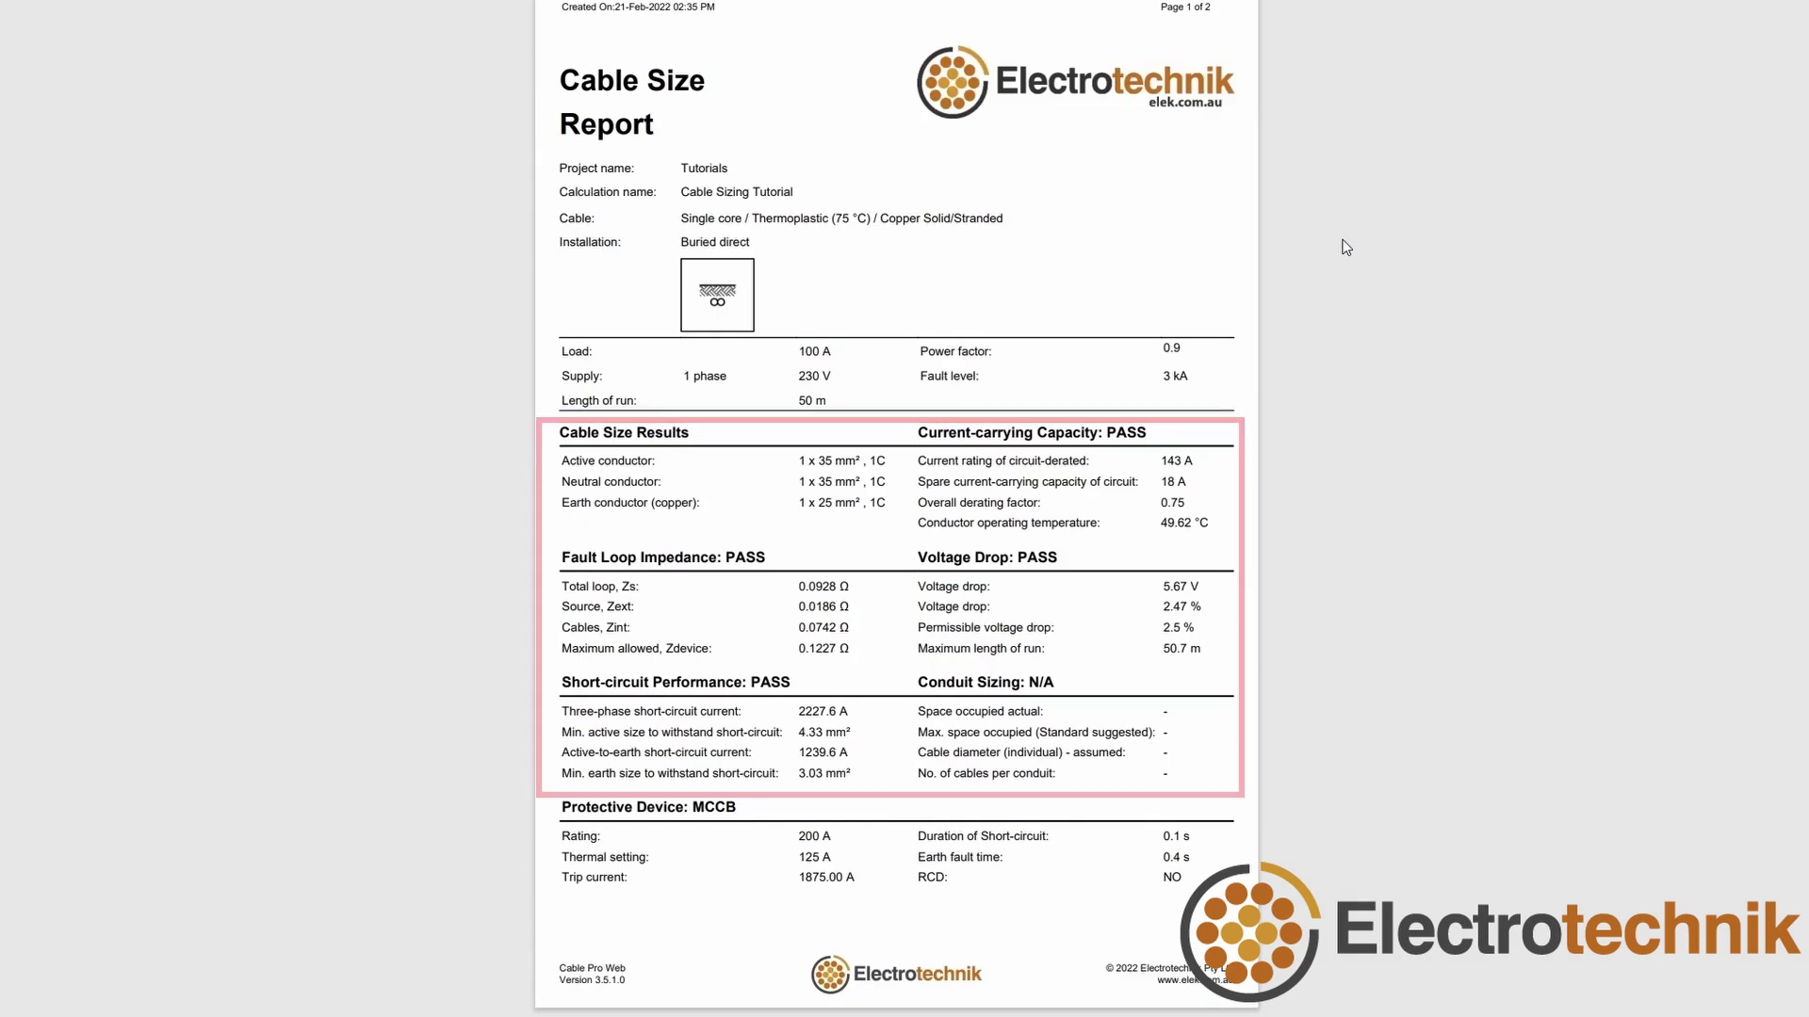
{"action": "scroll", "coordinate": [1346, 255], "scroll_direction": "down", "scroll_amount": 10}
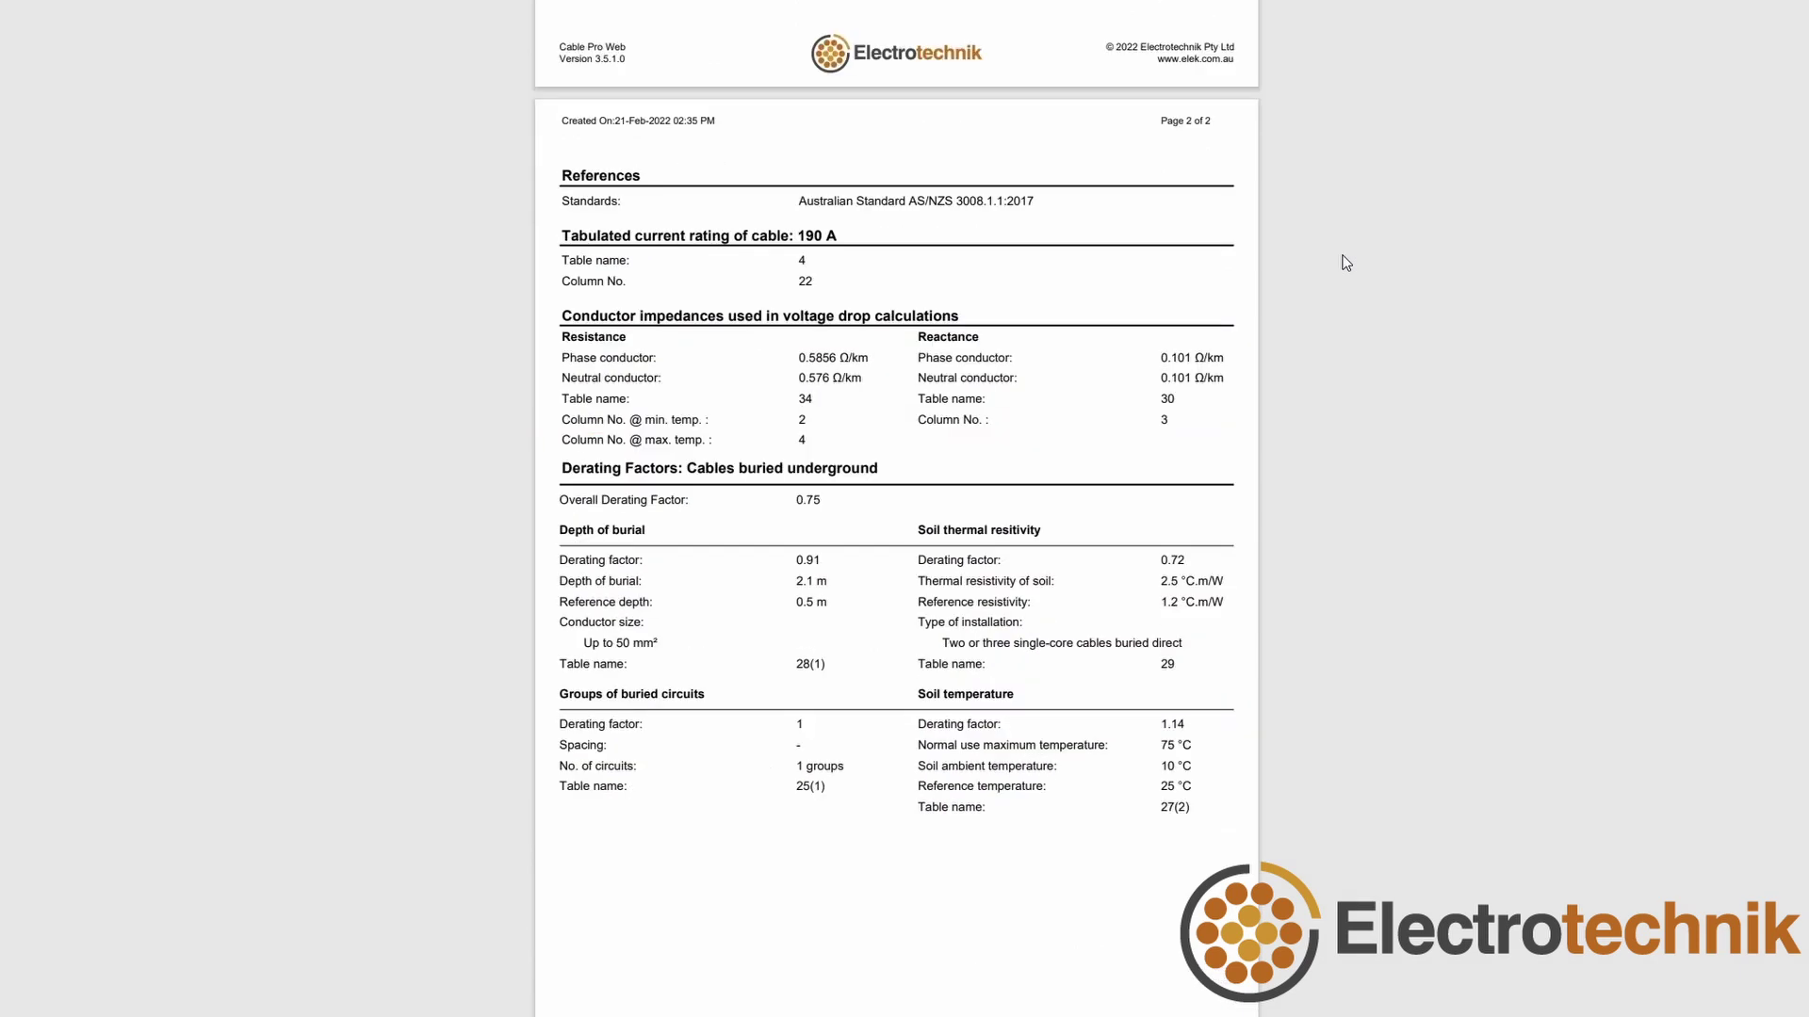